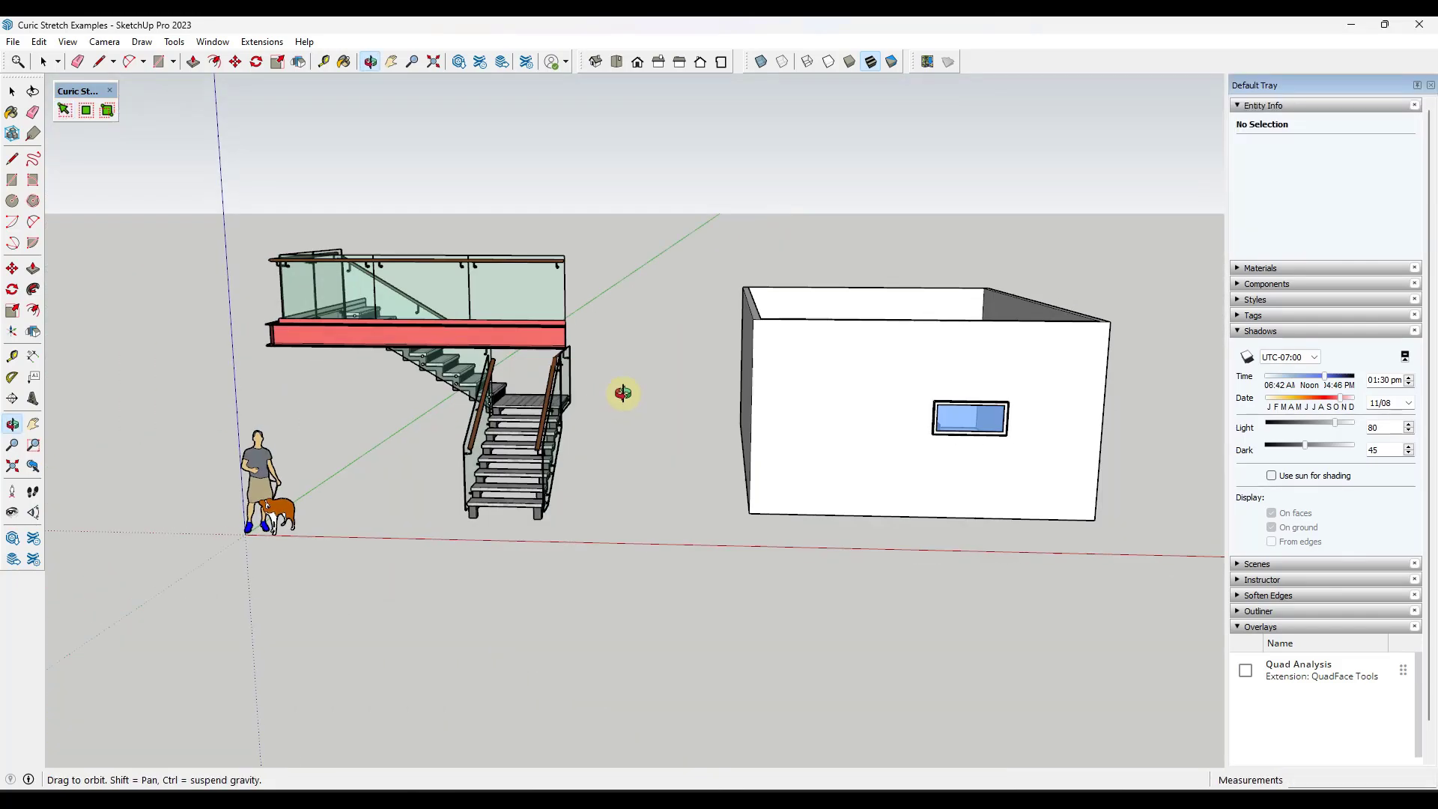
# Examine the staircase model and its source page in the 3D Warehouse.
pyautogui.moveTo(622, 392); pyautogui.dragTo(763, 343, button='middle')
pyautogui.moveTo(763, 342); pyautogui.dragTo(427, 375)
pyautogui.press('space')
pyautogui.scroll(5, 429, 371)
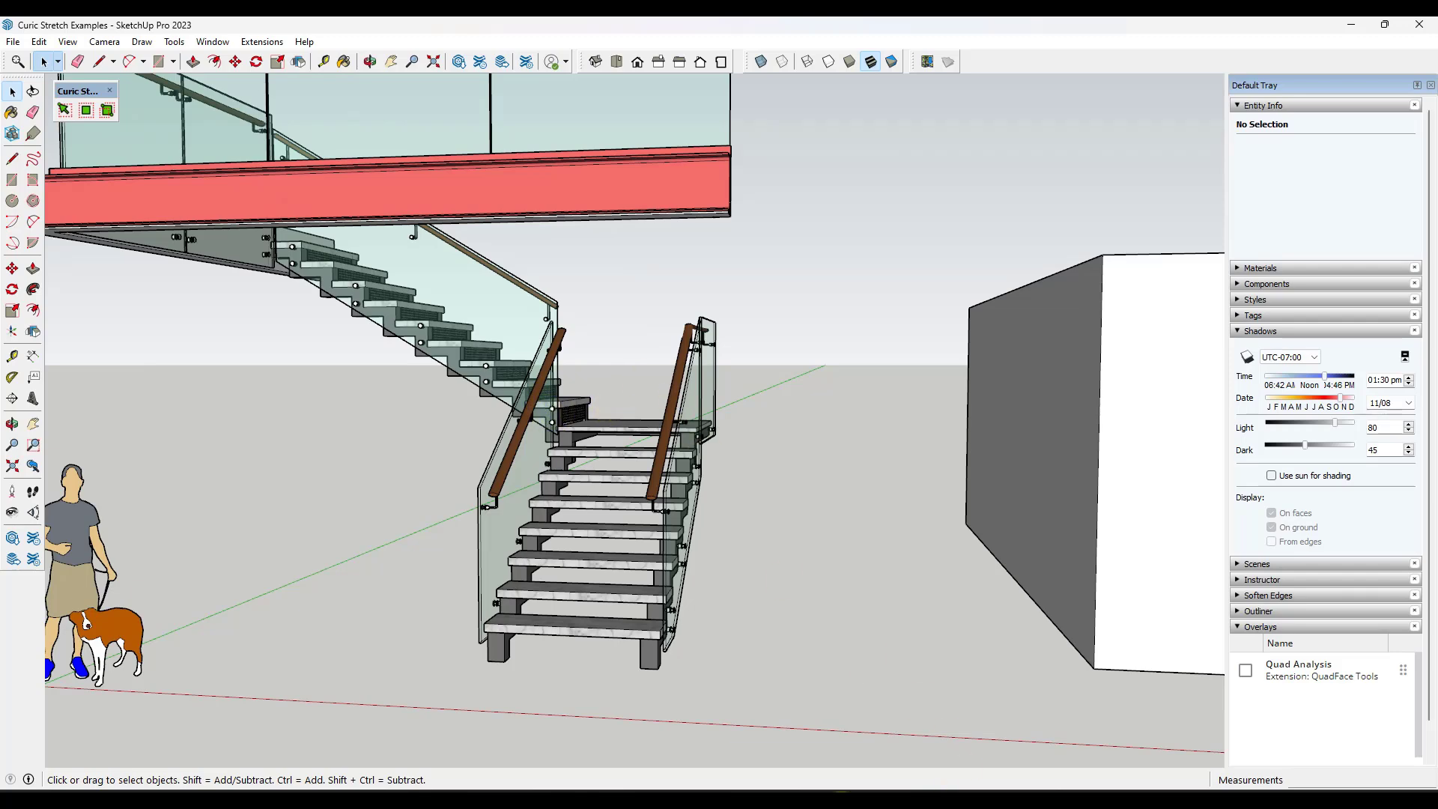
pyautogui.click(822, 797)
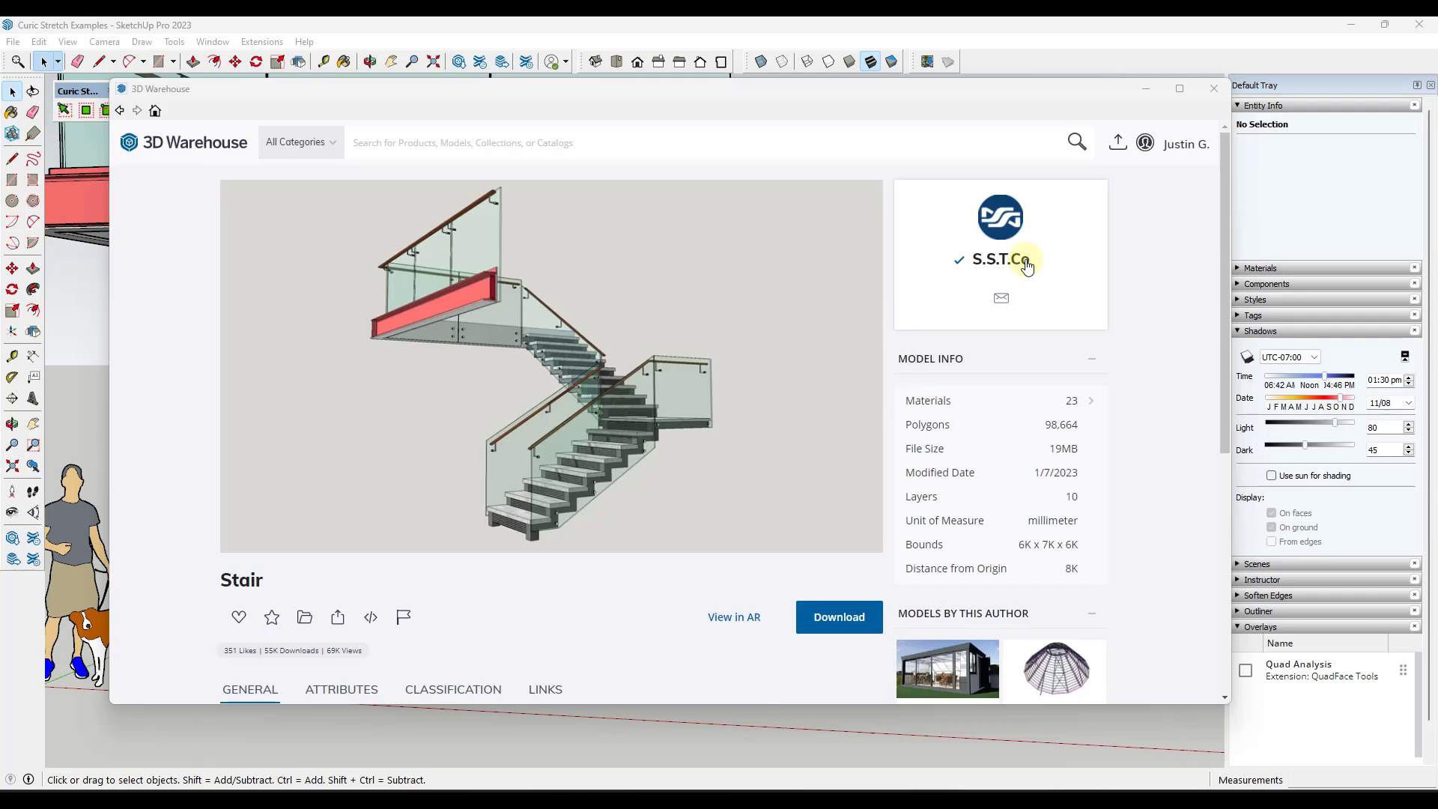
pyautogui.click(1215, 89)
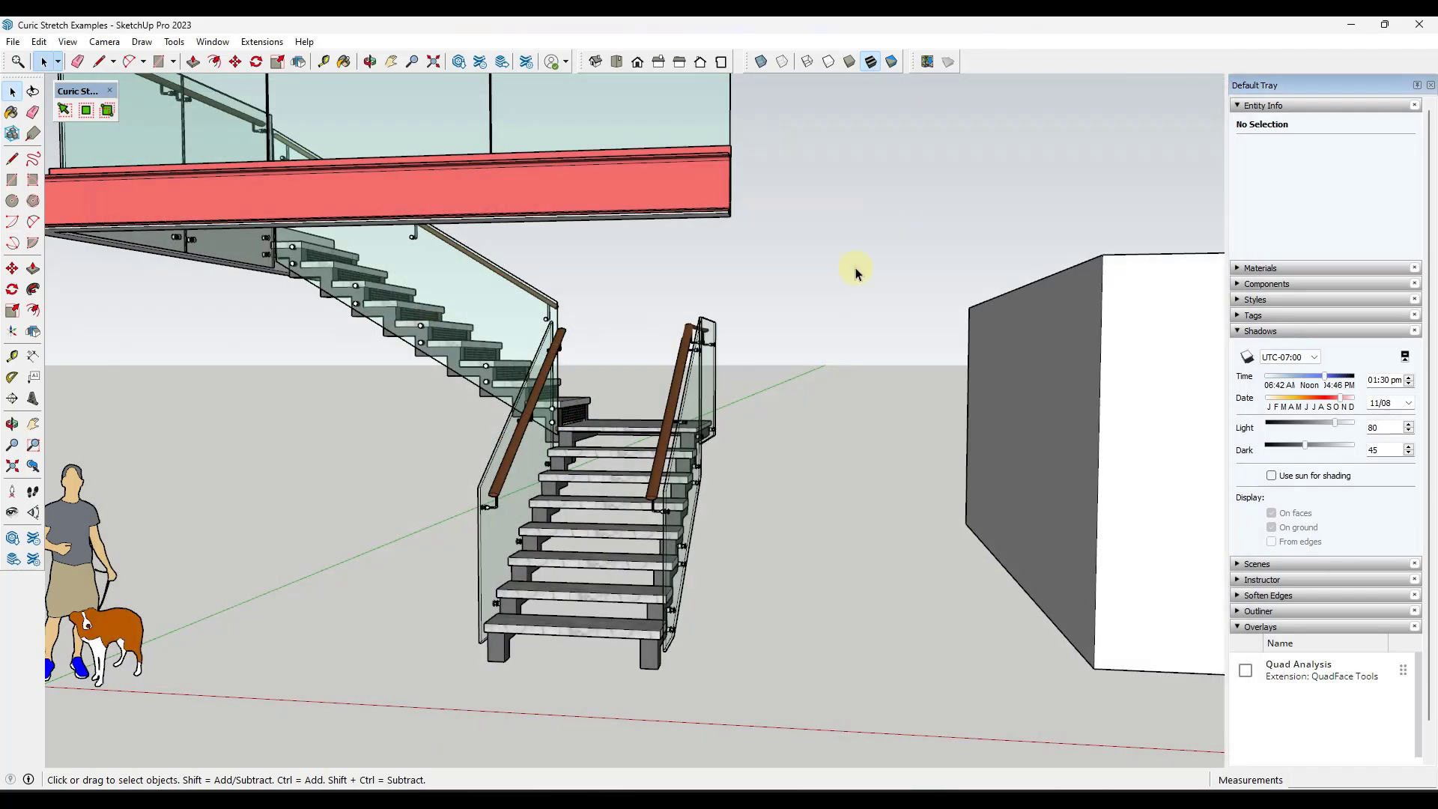
# Examine the staircase's marble treads, perforated risers, glass fittings and railings up close and from the front.
pyautogui.scroll(-3, 645, 397)
pyautogui.moveTo(602, 436)
pyautogui.mouseDown(button='middle')
pyautogui.moveTo(693, 413)
pyautogui.moveTo(418, 497)
pyautogui.mouseUp(button='middle')
pyautogui.scroll(5, 637, 386)
pyautogui.scroll(3, 475, 505)
pyautogui.scroll(5, 475, 505)
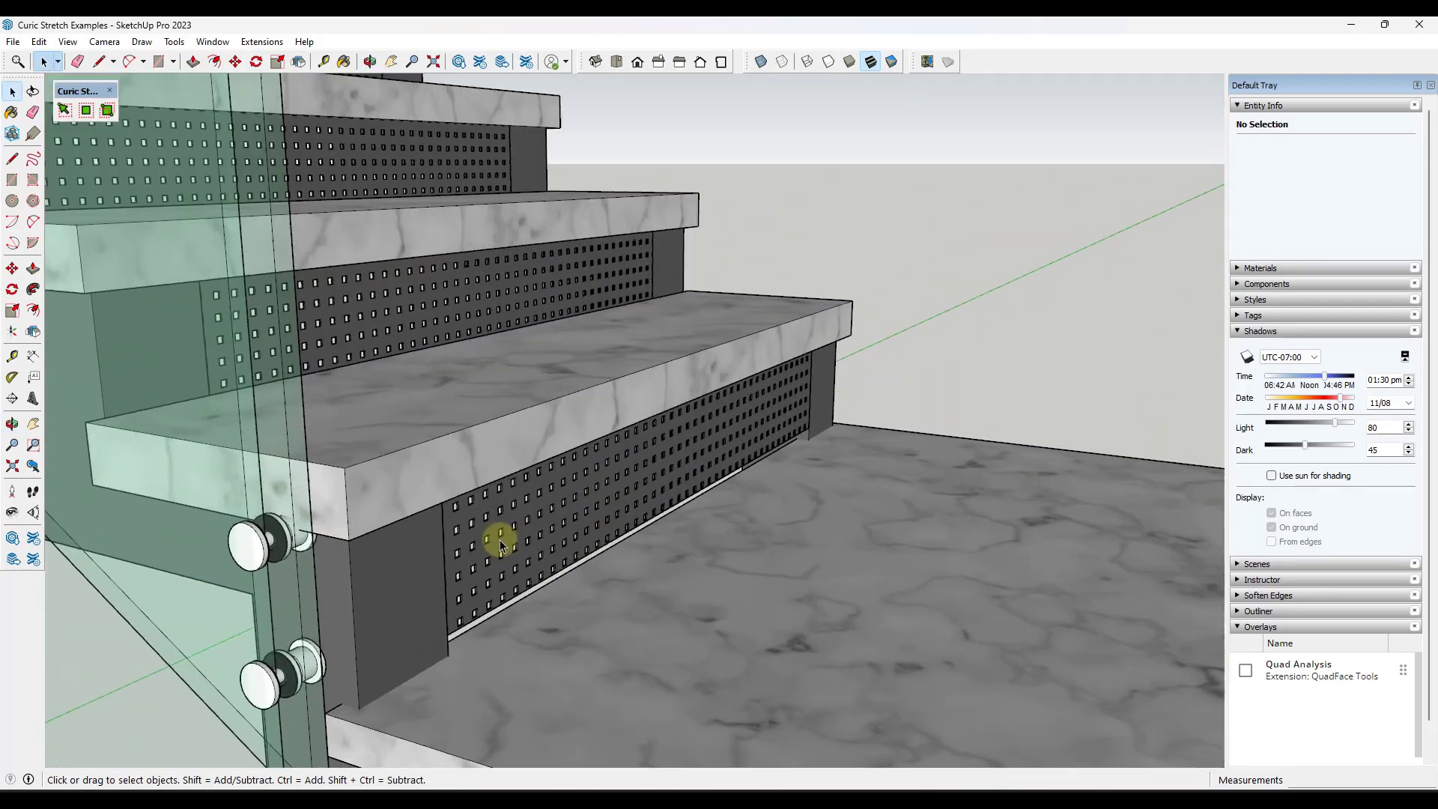
pyautogui.scroll(-10, 945, 435)
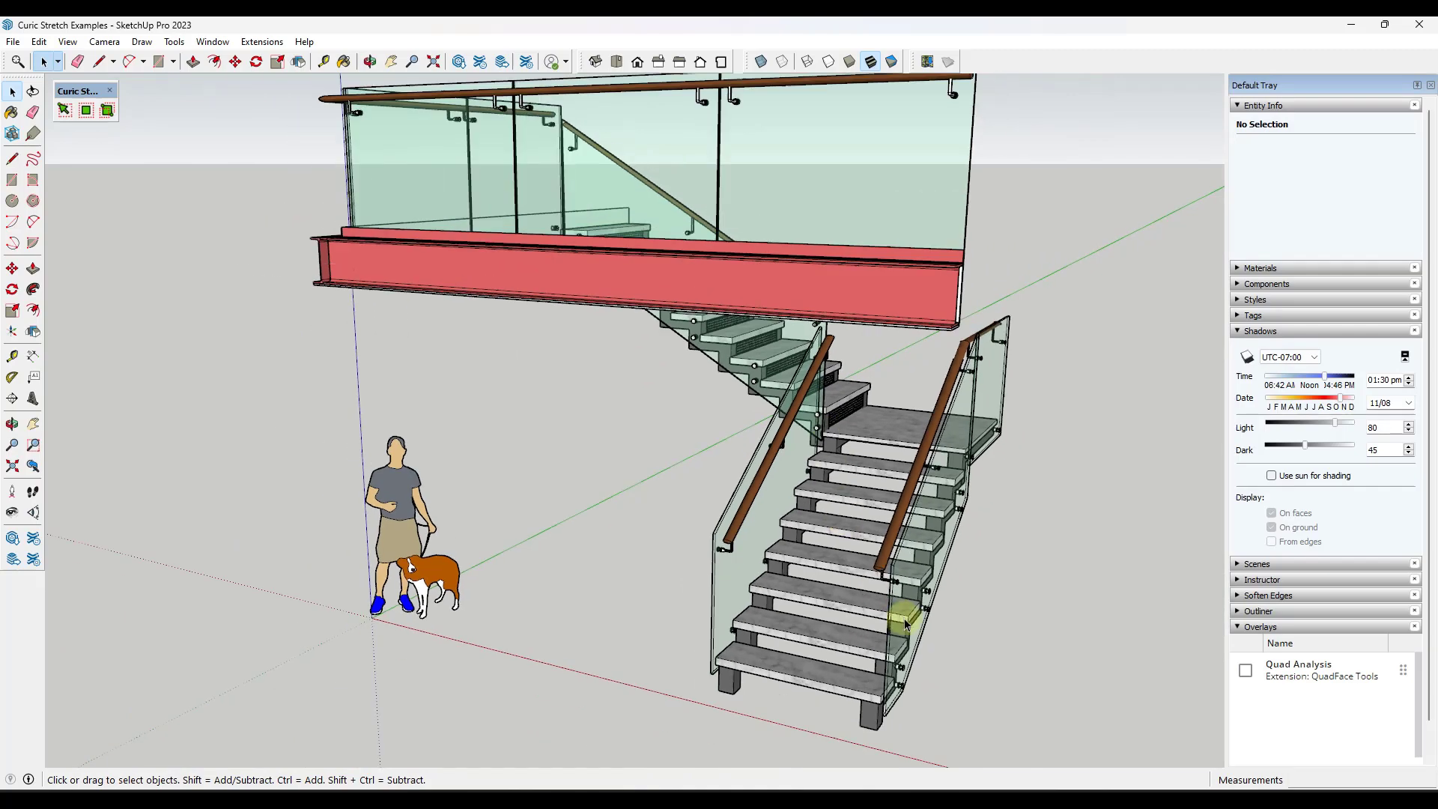
pyautogui.scroll(-2, 945, 554)
pyautogui.moveTo(931, 536)
pyautogui.mouseDown(button='middle')
pyautogui.moveTo(1031, 492)
pyautogui.moveTo(998, 469)
pyautogui.moveTo(1014, 469)
pyautogui.mouseUp(button='middle')
pyautogui.scroll(5, 1040, 487)
pyautogui.scroll(-3, 1040, 488)
# Open the Stair QW-452 component for editing and view its lower flight from the front.
pyautogui.click(984, 509)
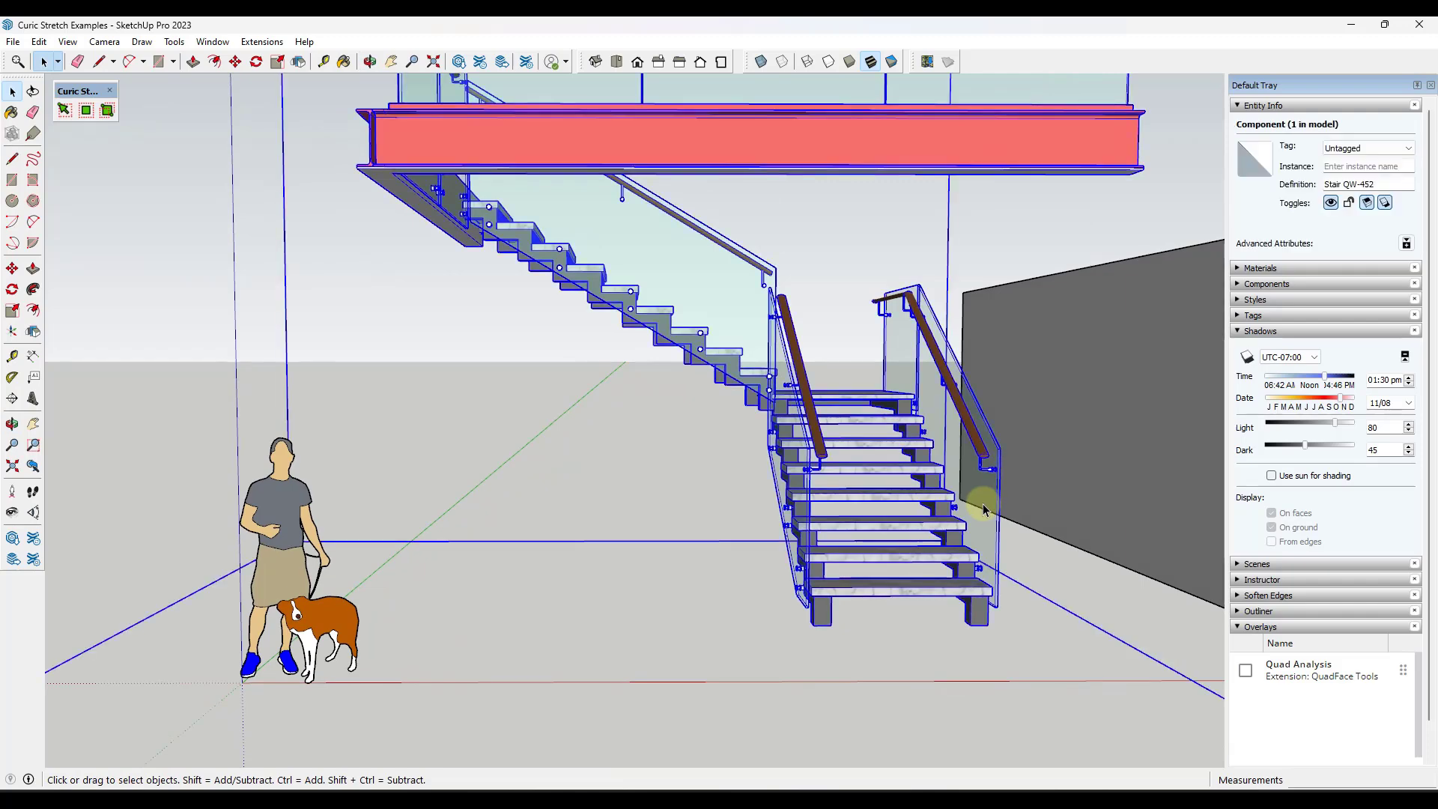
pyautogui.doubleClick(983, 507)
pyautogui.click(984, 443)
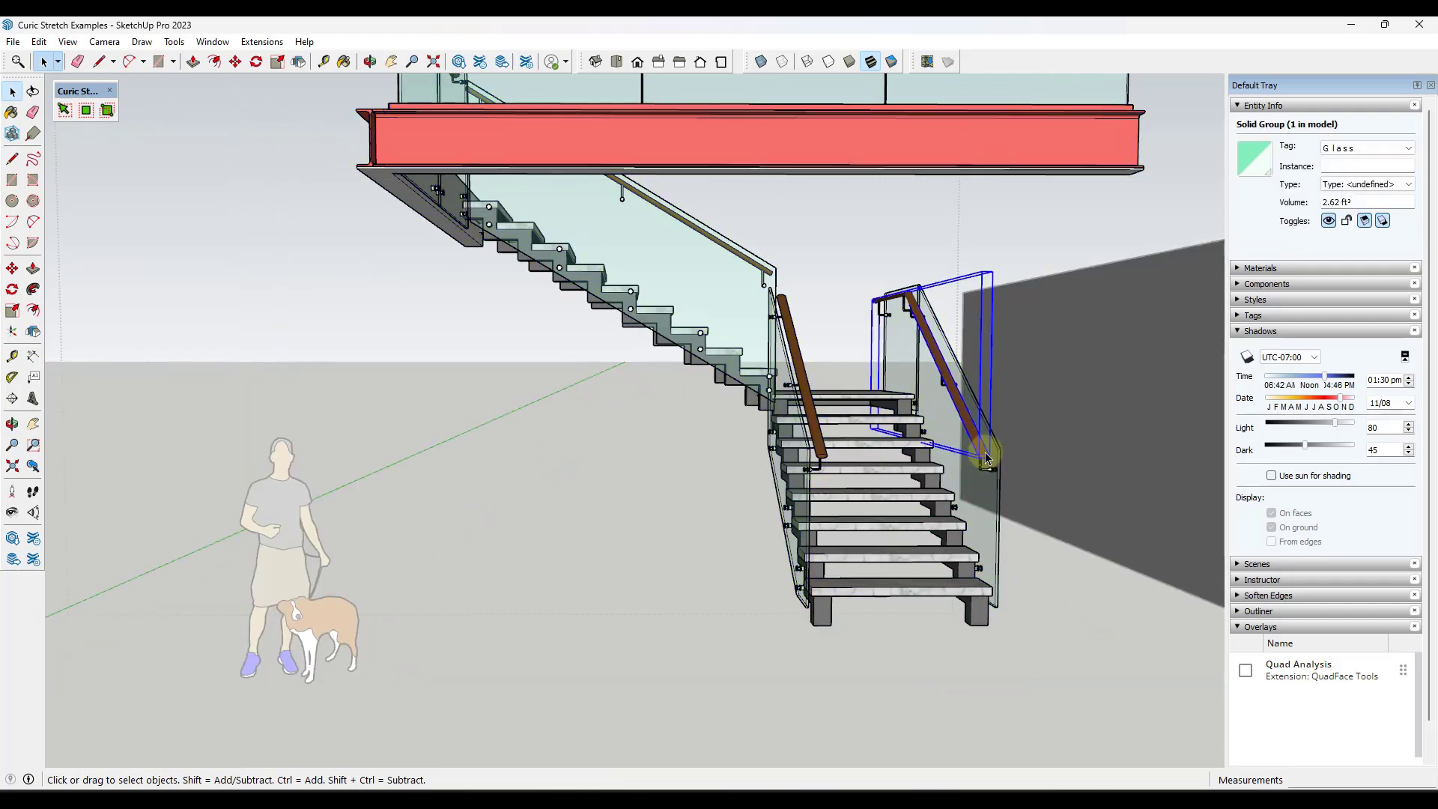
pyautogui.click(988, 464)
pyautogui.click(1004, 478)
pyautogui.moveTo(1004, 478); pyautogui.dragTo(914, 475, button='middle')
# Try to widen the lower flight by moving its right-hand railing, glass and stringer outward with the Move tool.
pyautogui.moveTo(829, 241); pyautogui.dragTo(1034, 690)
pyautogui.press('m')
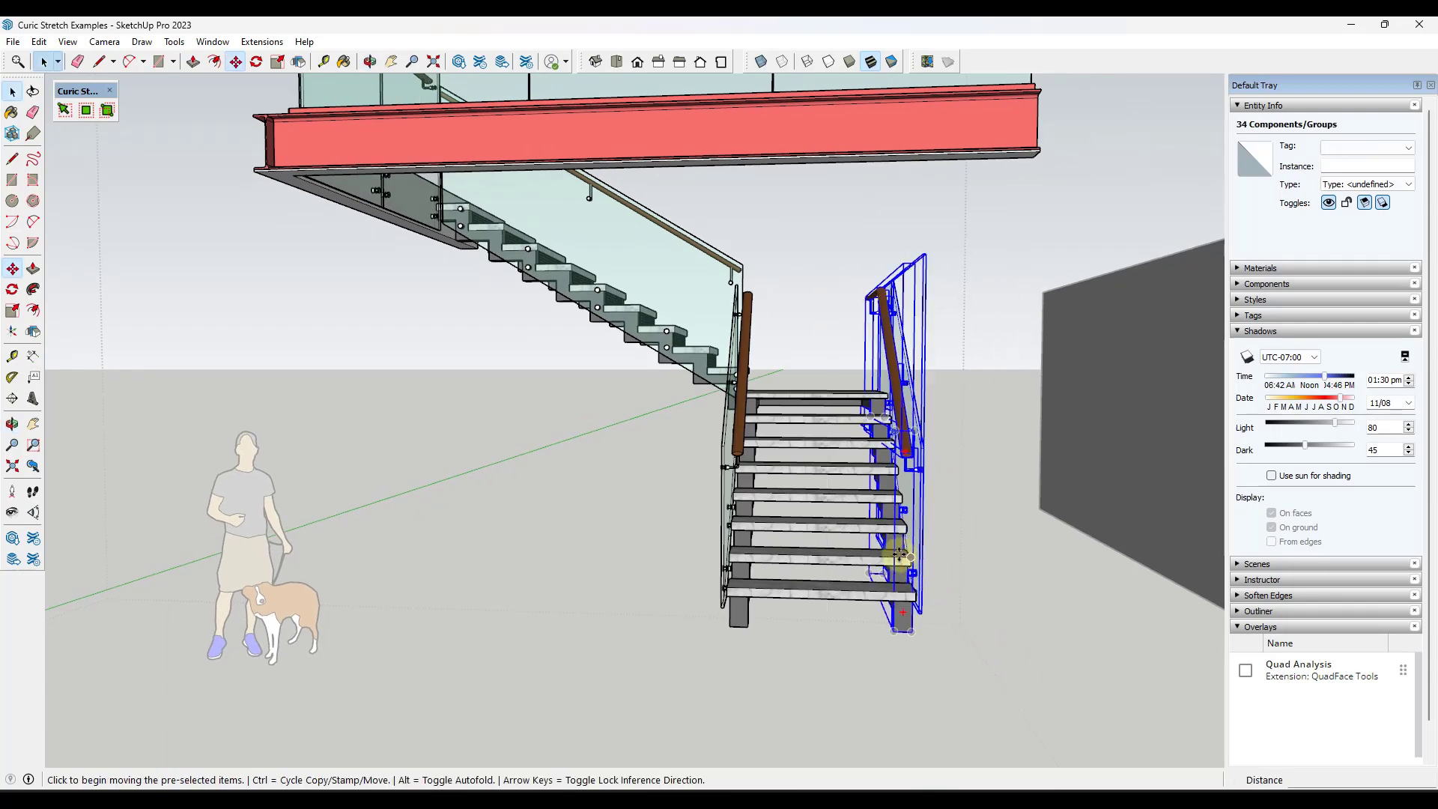
pyautogui.click(912, 554)
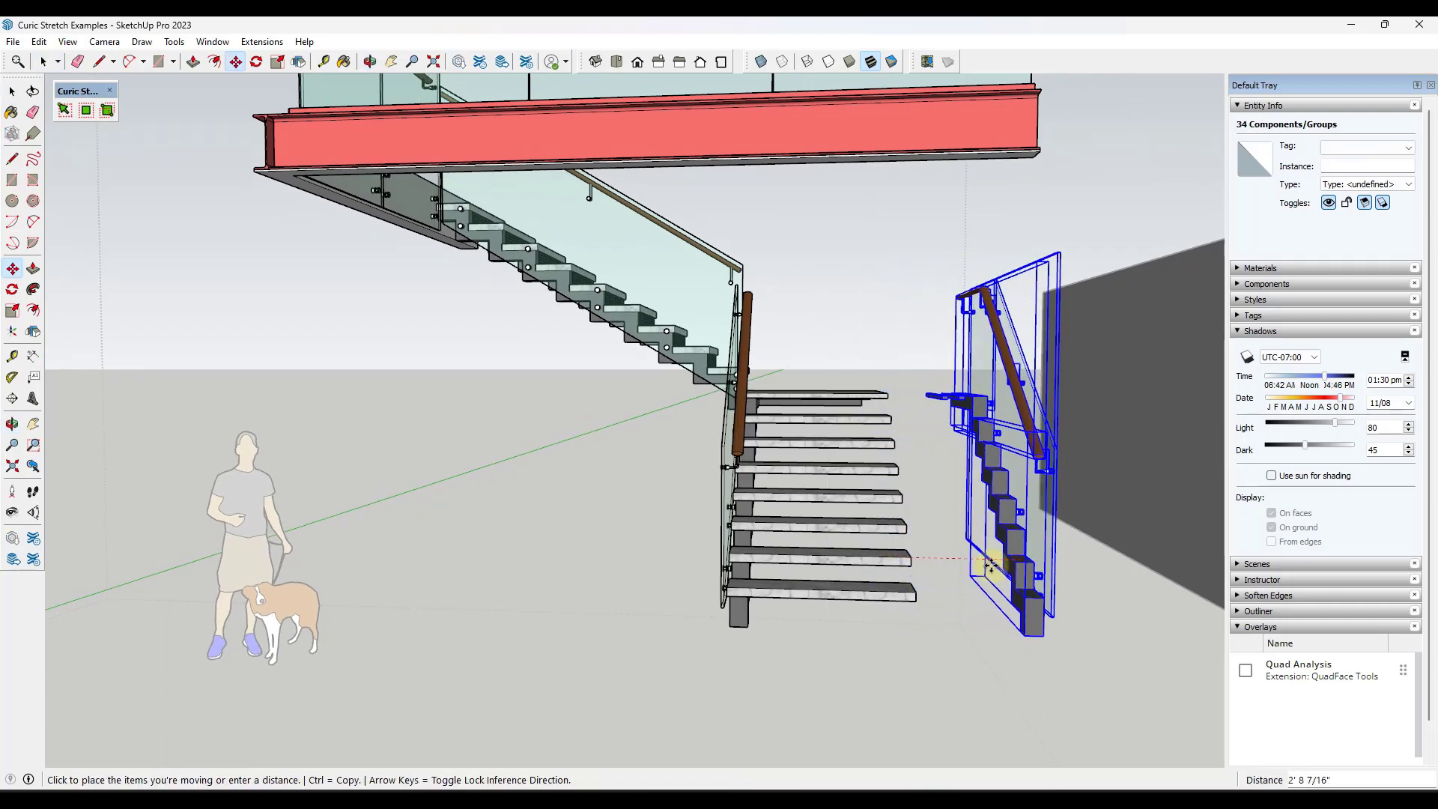
pyautogui.press('space')
pyautogui.click(950, 291)
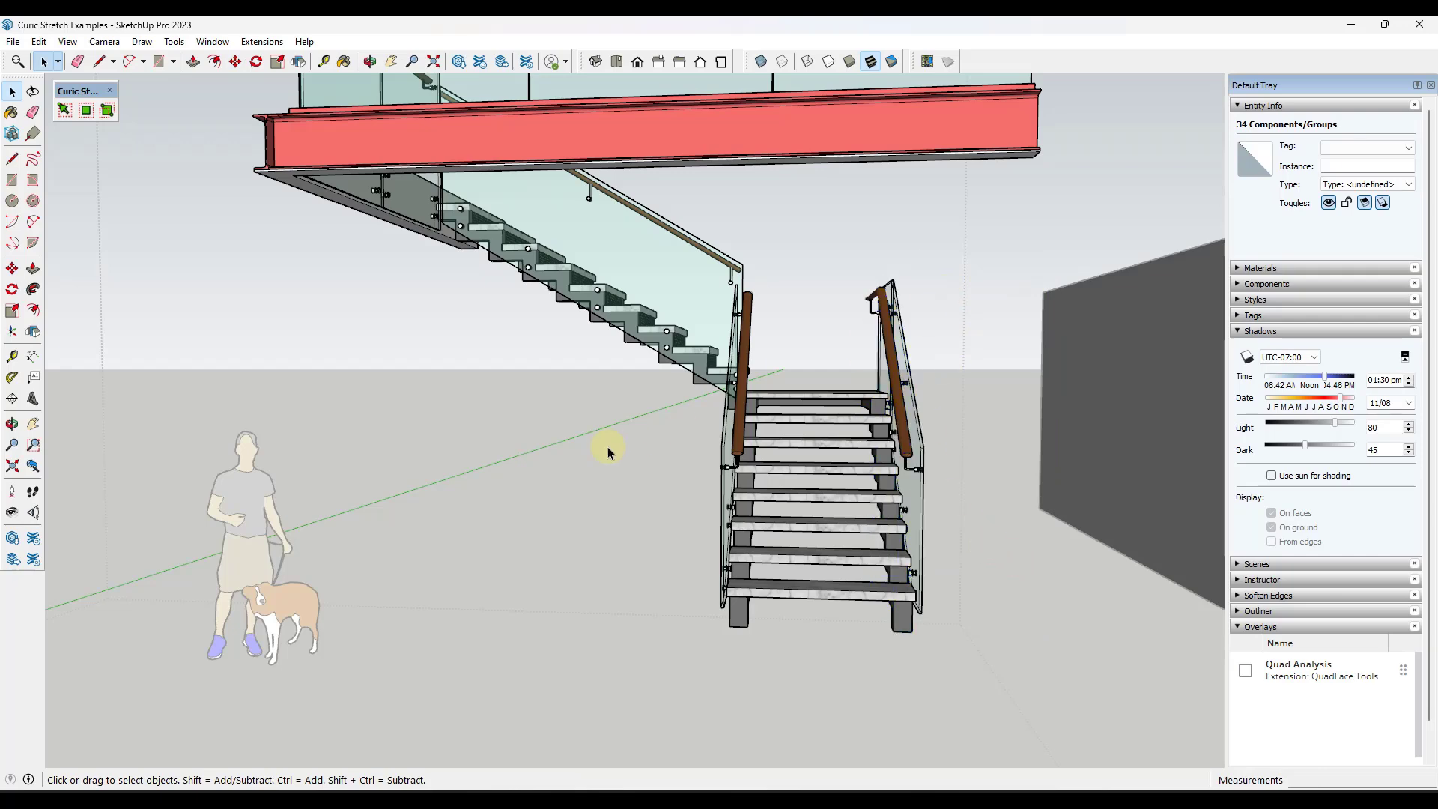
pyautogui.scroll(-2, 632, 448)
pyautogui.scroll(4, 974, 424)
pyautogui.moveTo(973, 426); pyautogui.dragTo(1046, 596, button='middle')
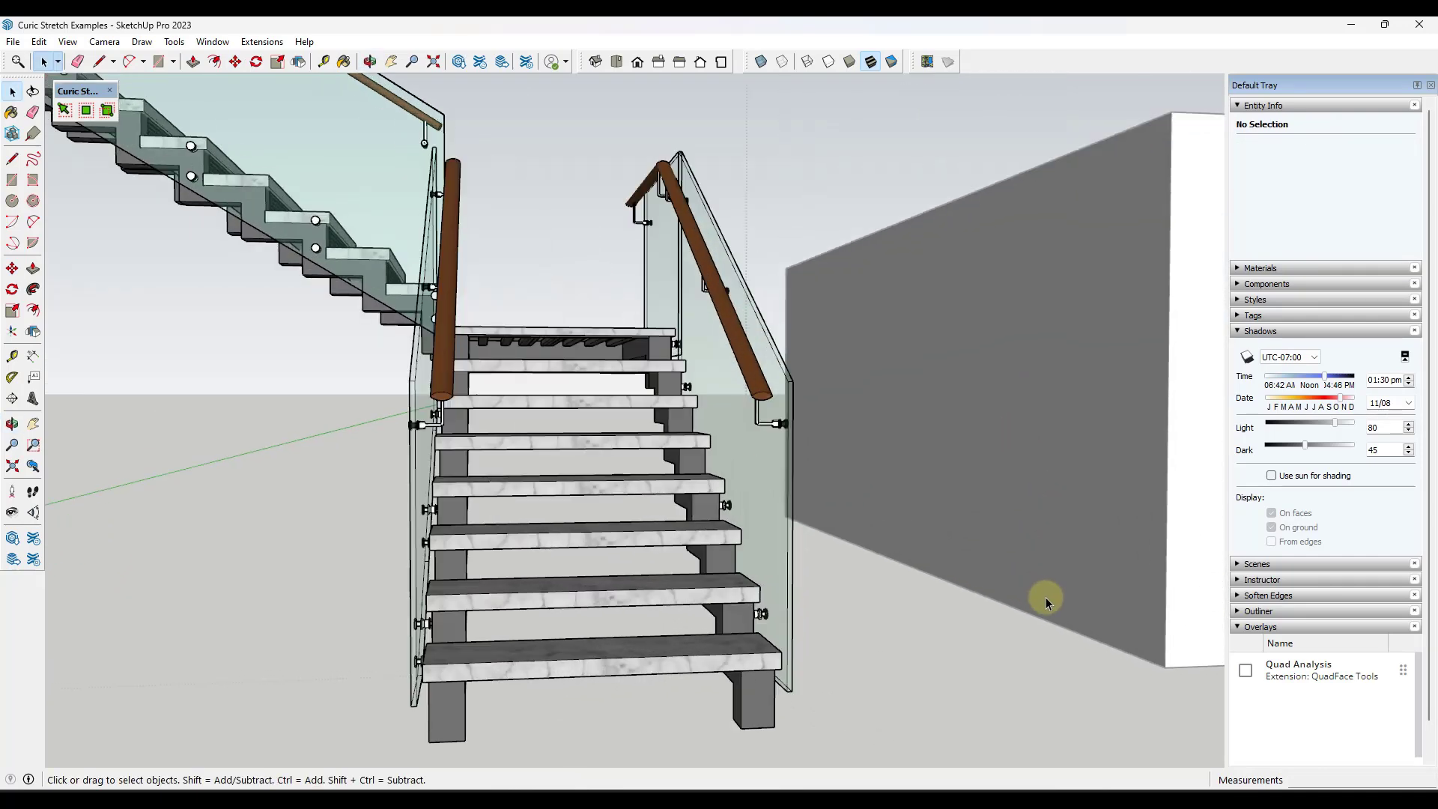
# Switch to the browser and review the Curic Stretch product page for its price and supported SketchUp versions.
pyautogui.scroll(-1, 625, 378)
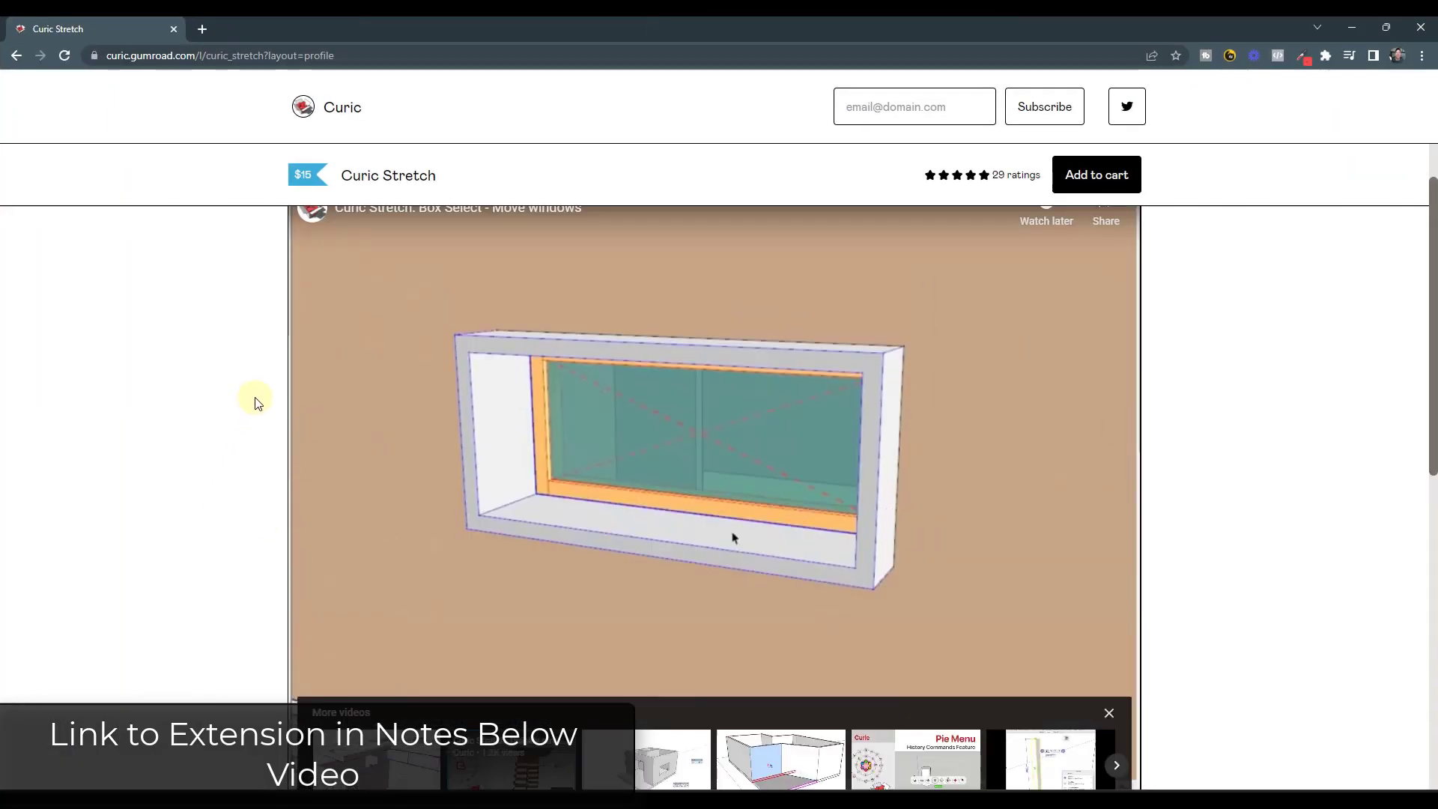
pyautogui.scroll(3, 258, 403)
pyautogui.click(314, 424)
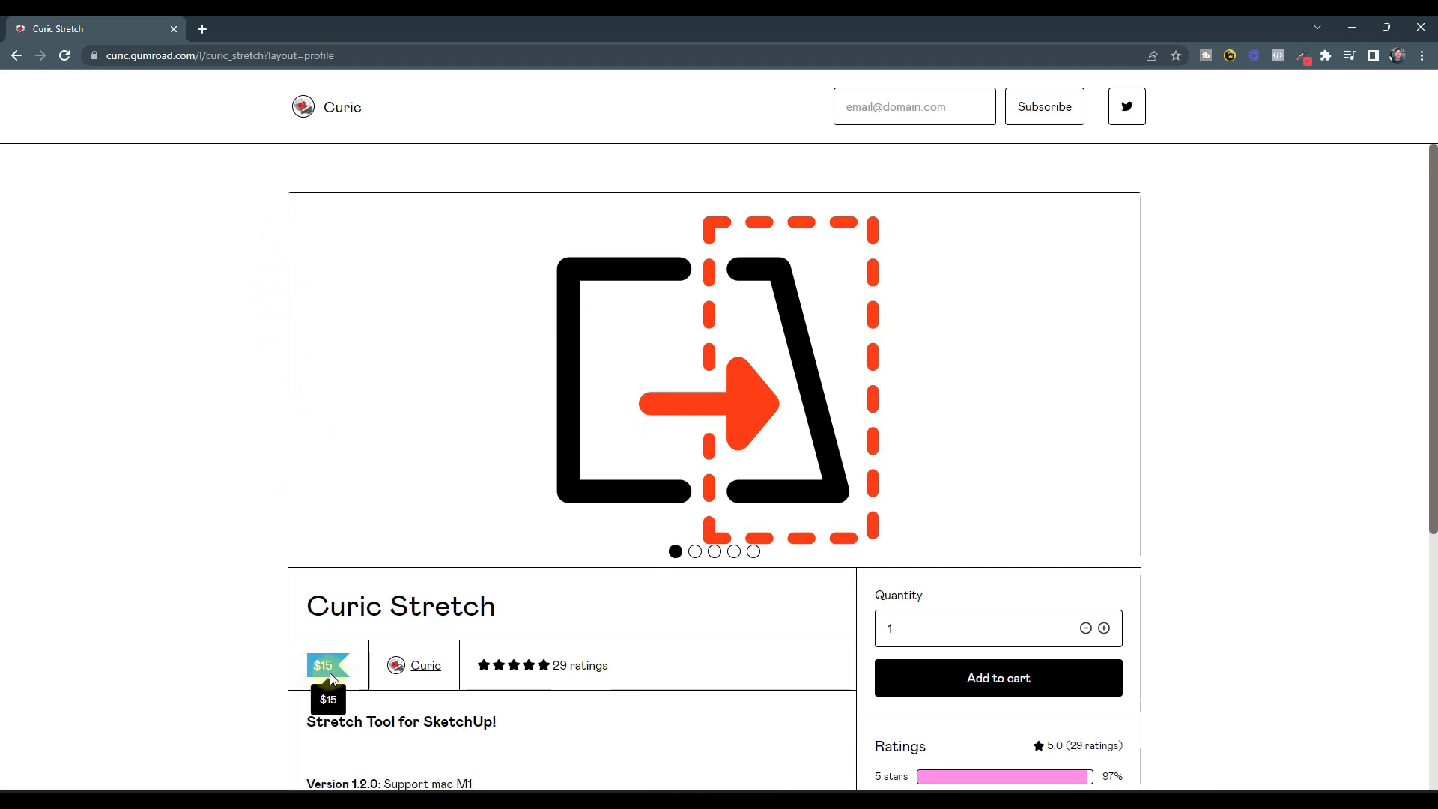
pyautogui.scroll(-4, 331, 616)
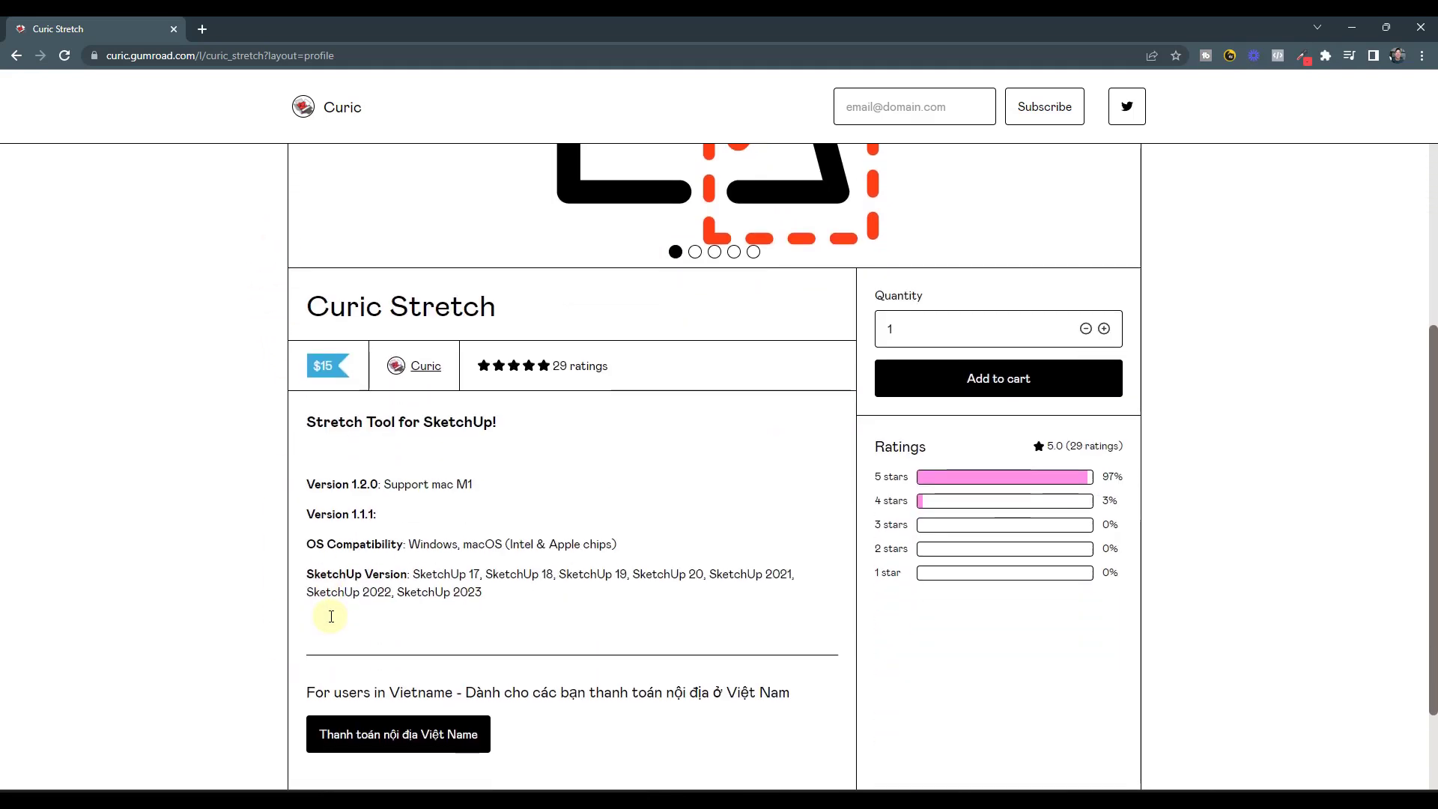
pyautogui.scroll(4, 343, 614)
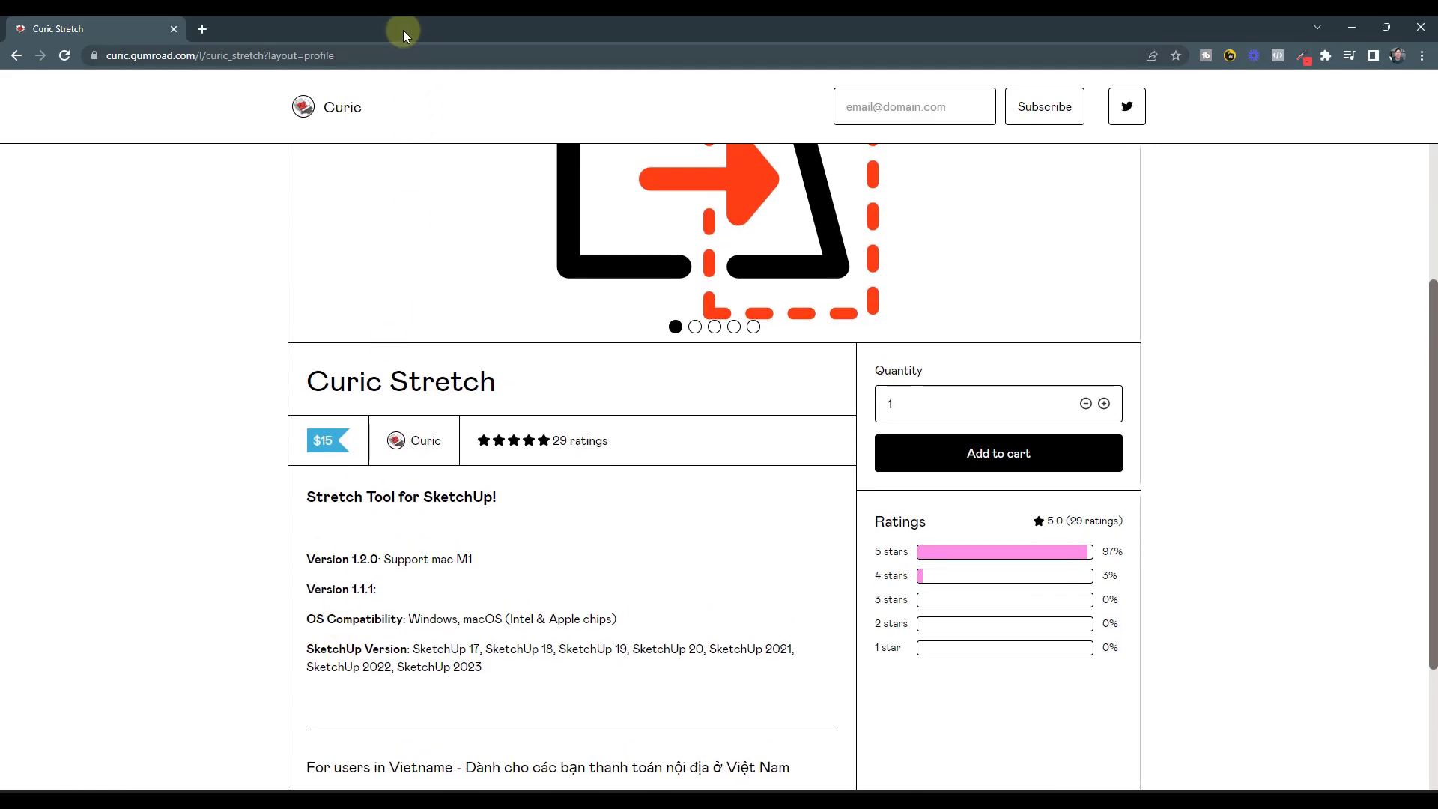
pyautogui.moveTo(401, 24); pyautogui.dragTo(1437, 352)
# Switch back to SketchUp, start the Curic Stretch tool and reposition its Stretch Options toolbar.
pyautogui.moveTo(716, 425)
pyautogui.mouseDown(button='middle')
pyautogui.moveTo(603, 431)
pyautogui.moveTo(671, 417)
pyautogui.moveTo(671, 448)
pyautogui.mouseUp(button='middle')
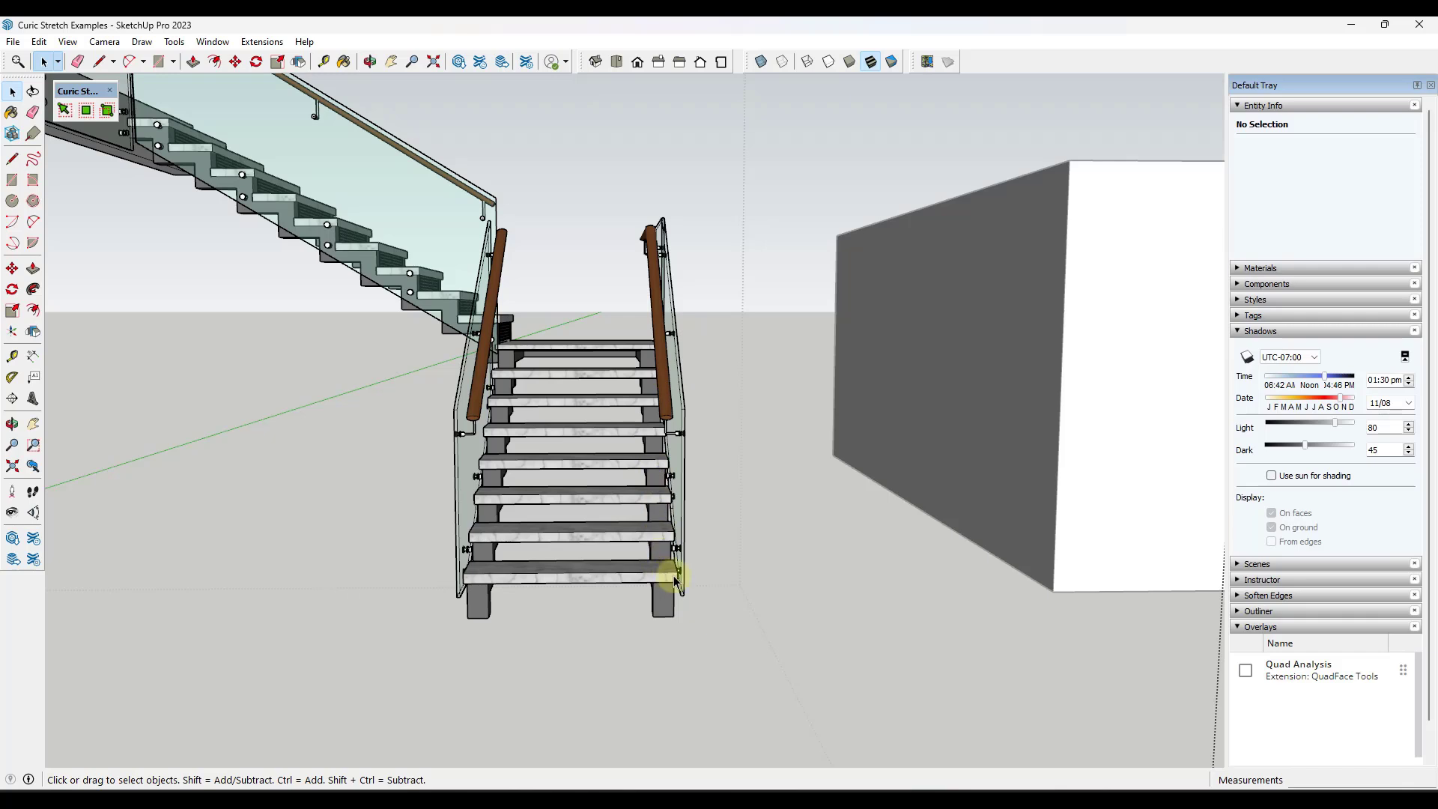
pyautogui.click(62, 112)
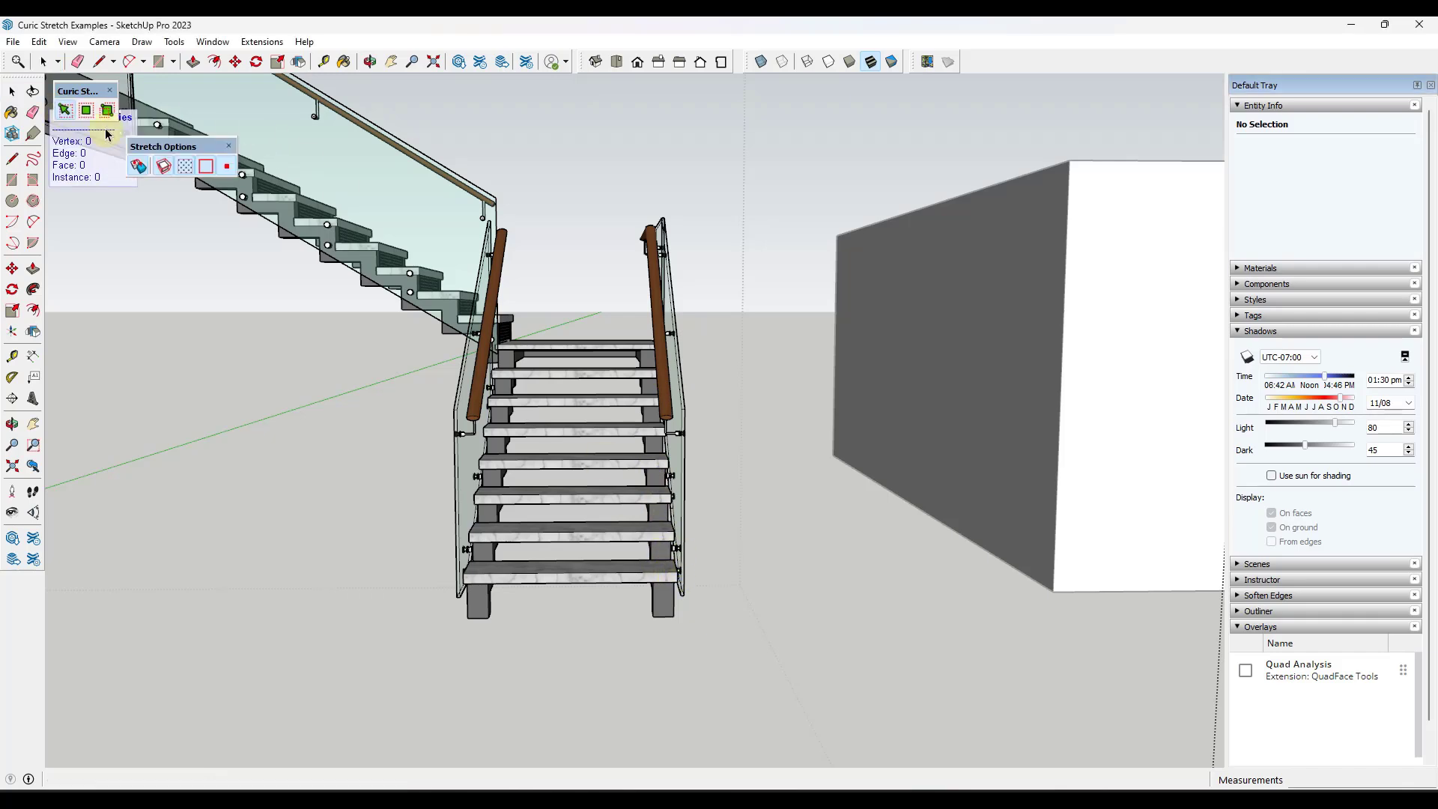
pyautogui.click(204, 167)
pyautogui.moveTo(185, 154); pyautogui.dragTo(214, 134)
pyautogui.moveTo(582, 190); pyautogui.dragTo(749, 653)
pyautogui.moveTo(679, 487)
pyautogui.mouseDown(button='middle')
pyautogui.moveTo(684, 520)
pyautogui.moveTo(671, 508)
pyautogui.mouseUp(button='middle')
pyautogui.click(65, 113)
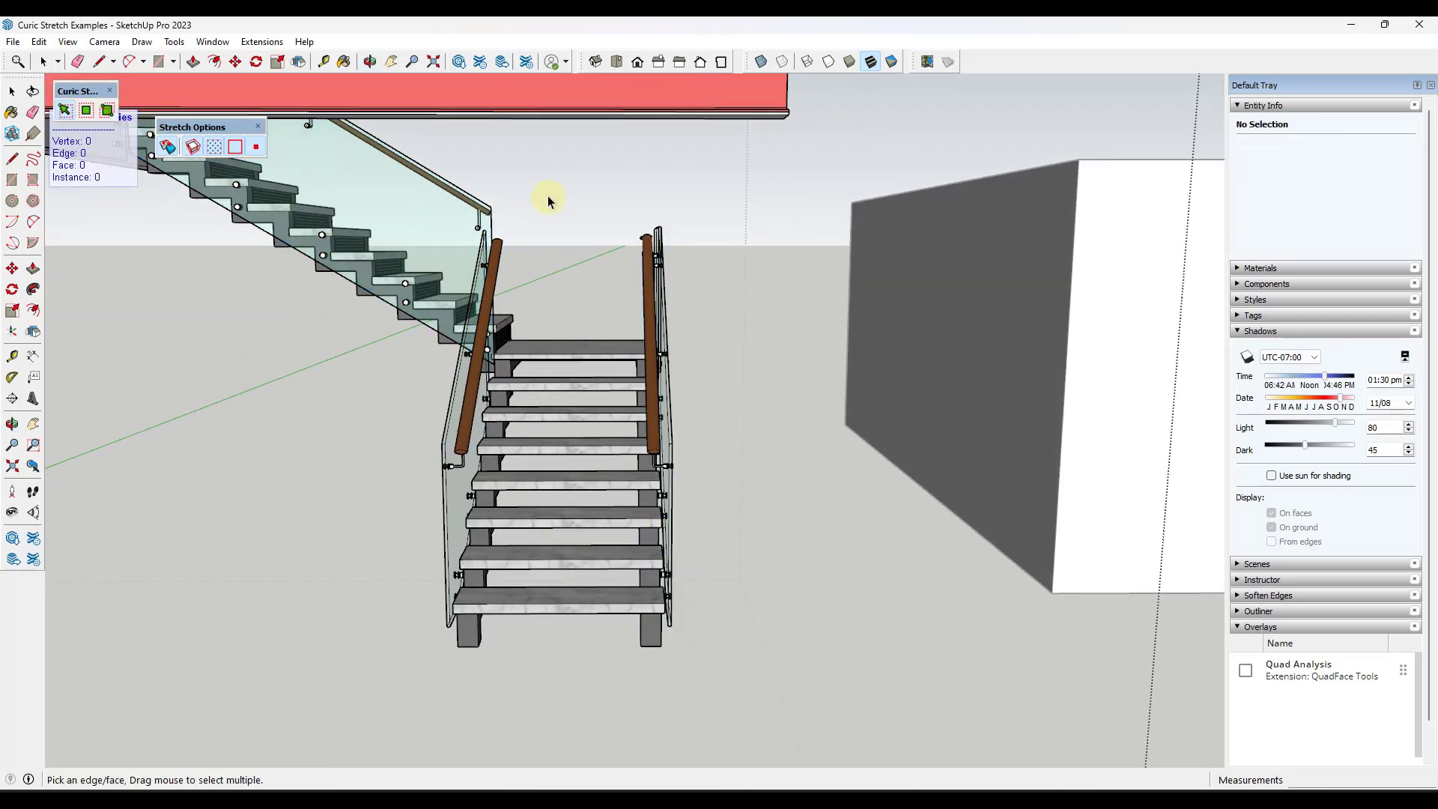
pyautogui.click(65, 113)
# Box-select the lower flight's right-hand railing, stringer and tread ends, and stretch them outward along the red axis to widen the stairs.
pyautogui.moveTo(610, 208); pyautogui.dragTo(740, 692)
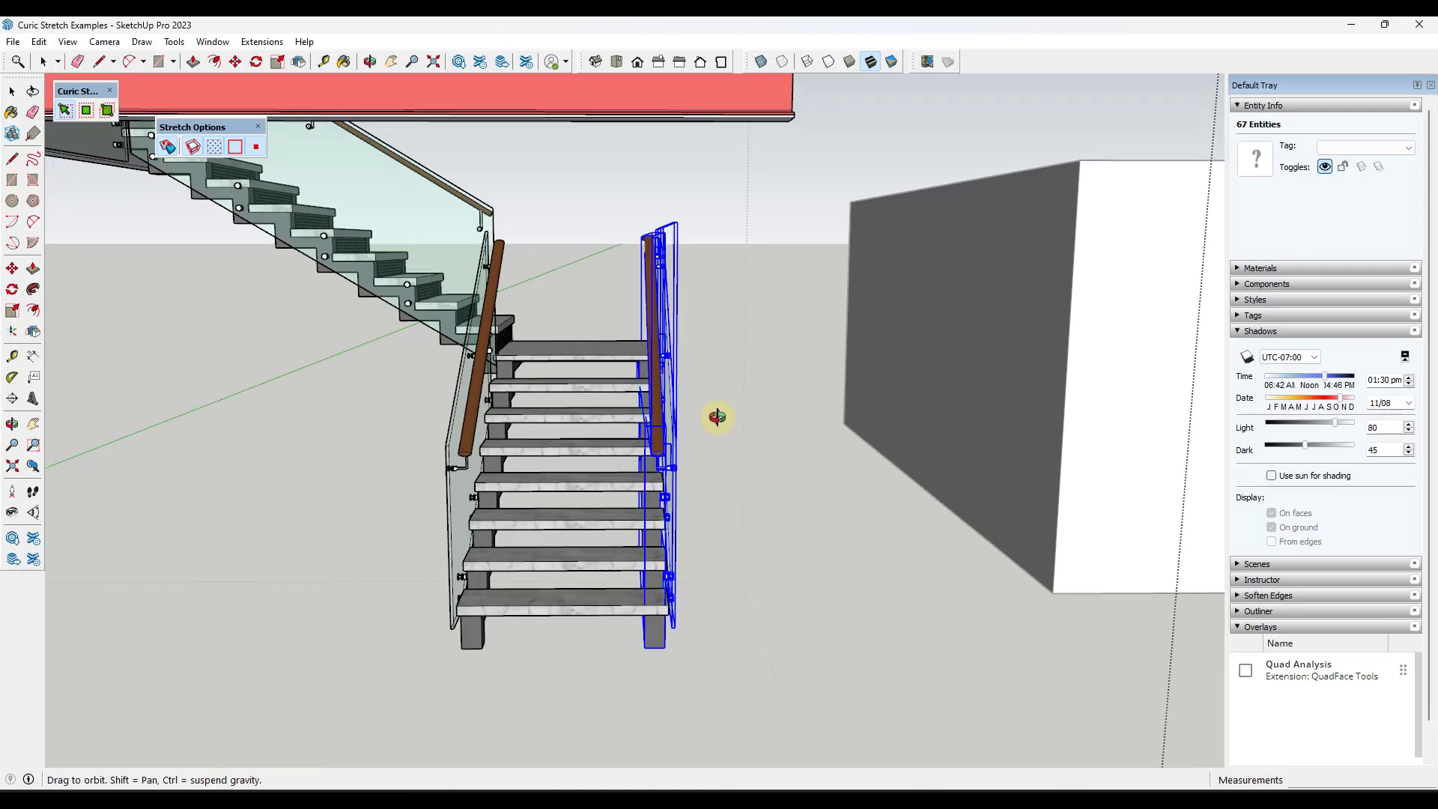
pyautogui.scroll(5, 707, 411)
pyautogui.scroll(-5, 653, 362)
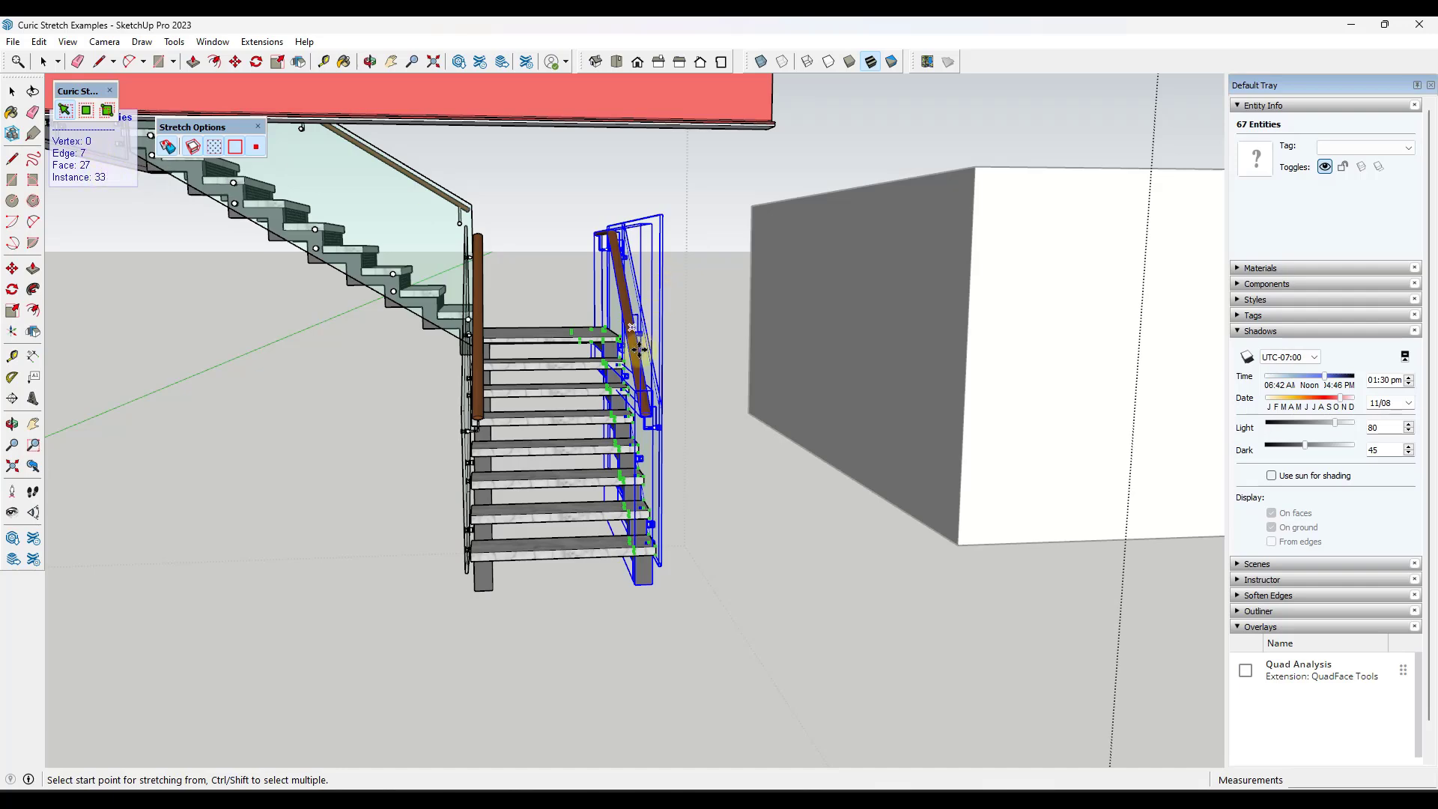
pyautogui.scroll(5, 680, 522)
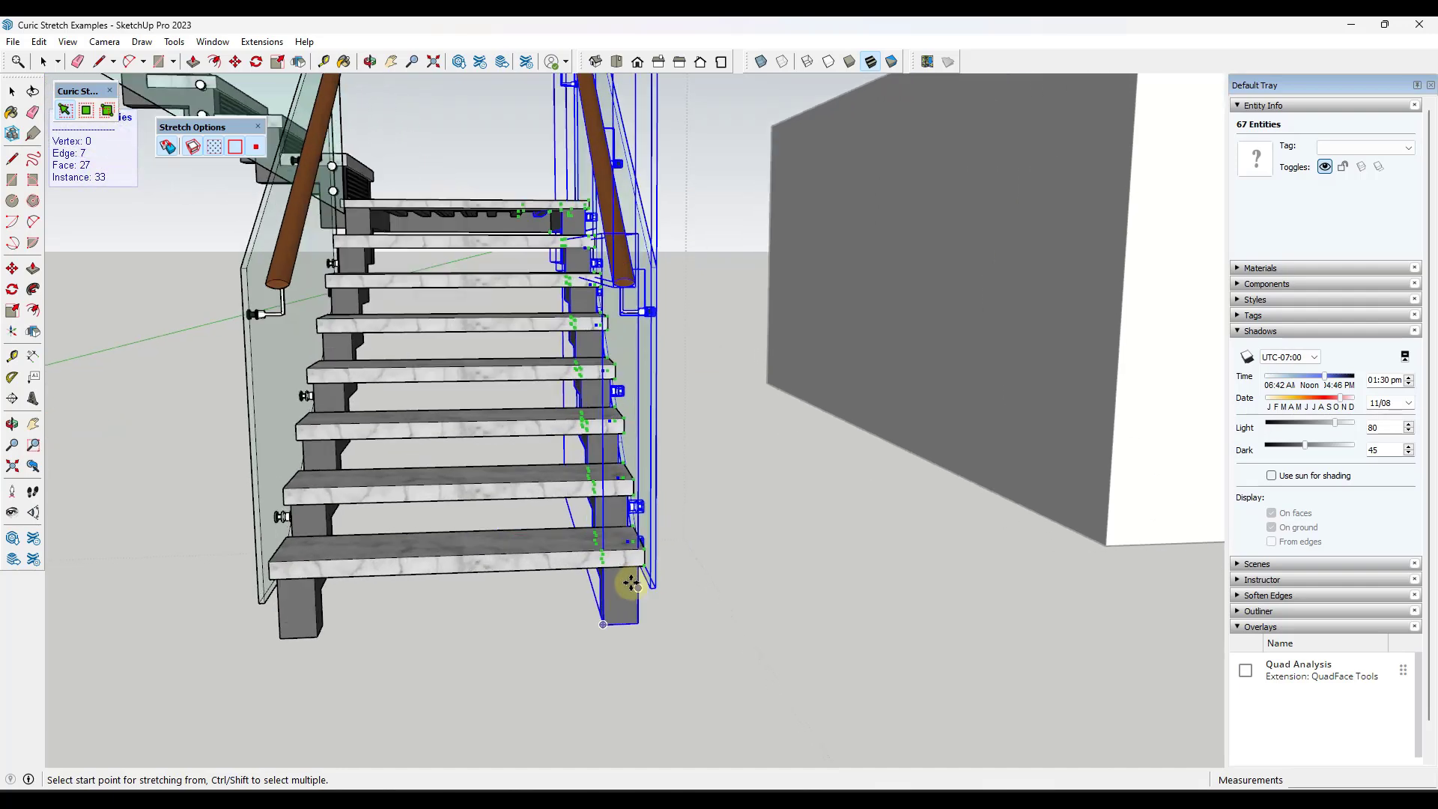
pyautogui.scroll(-8, 572, 427)
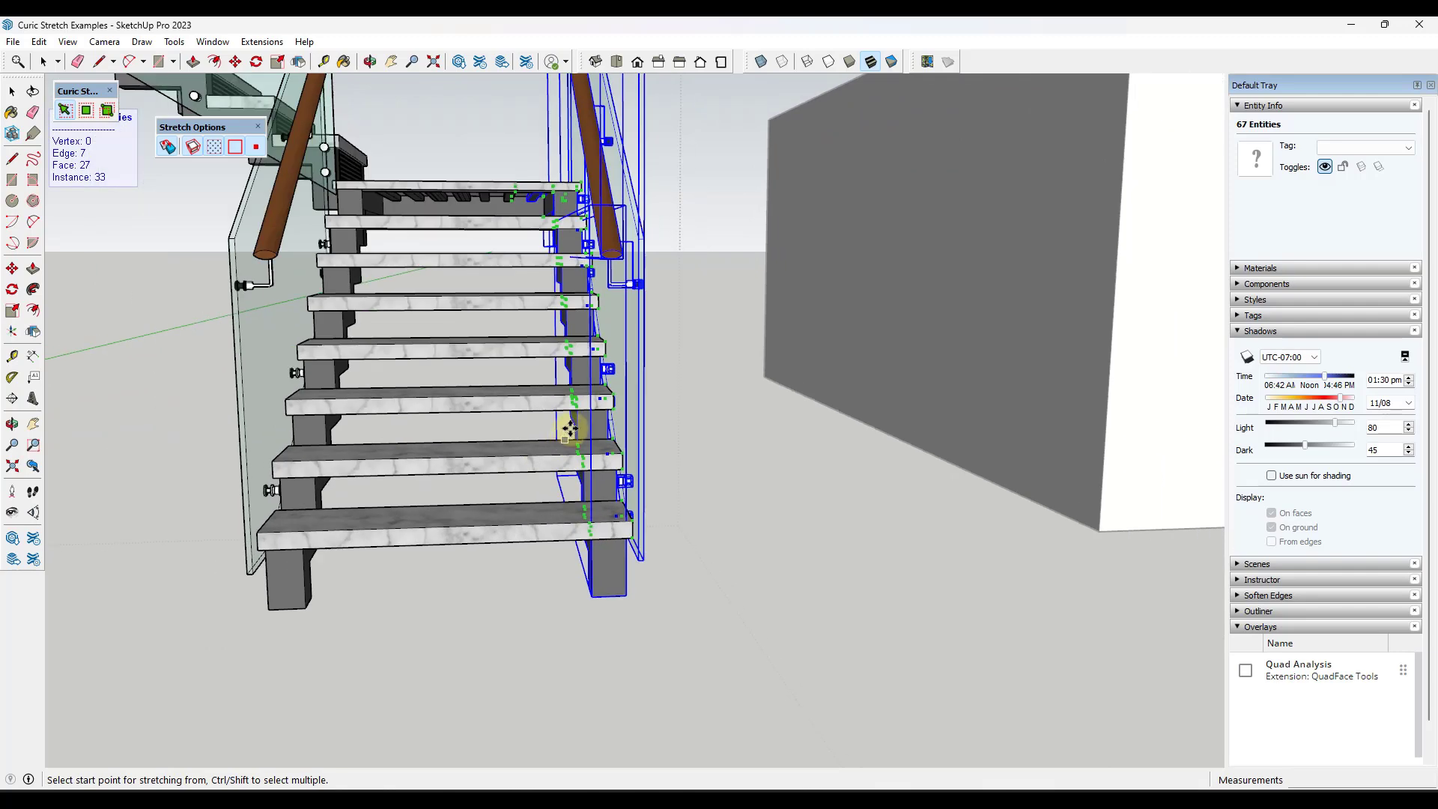
pyautogui.click(606, 373)
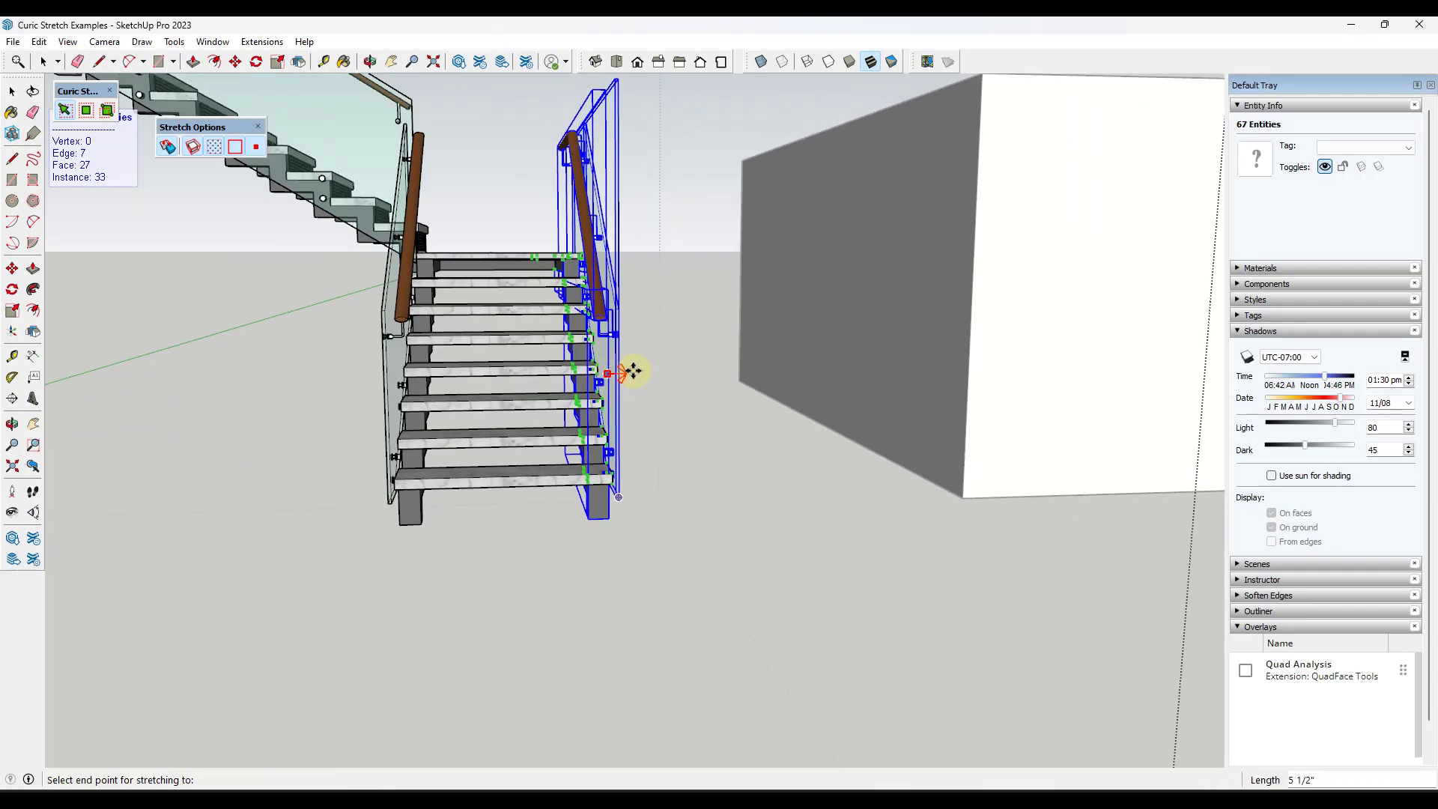
pyautogui.click(689, 371)
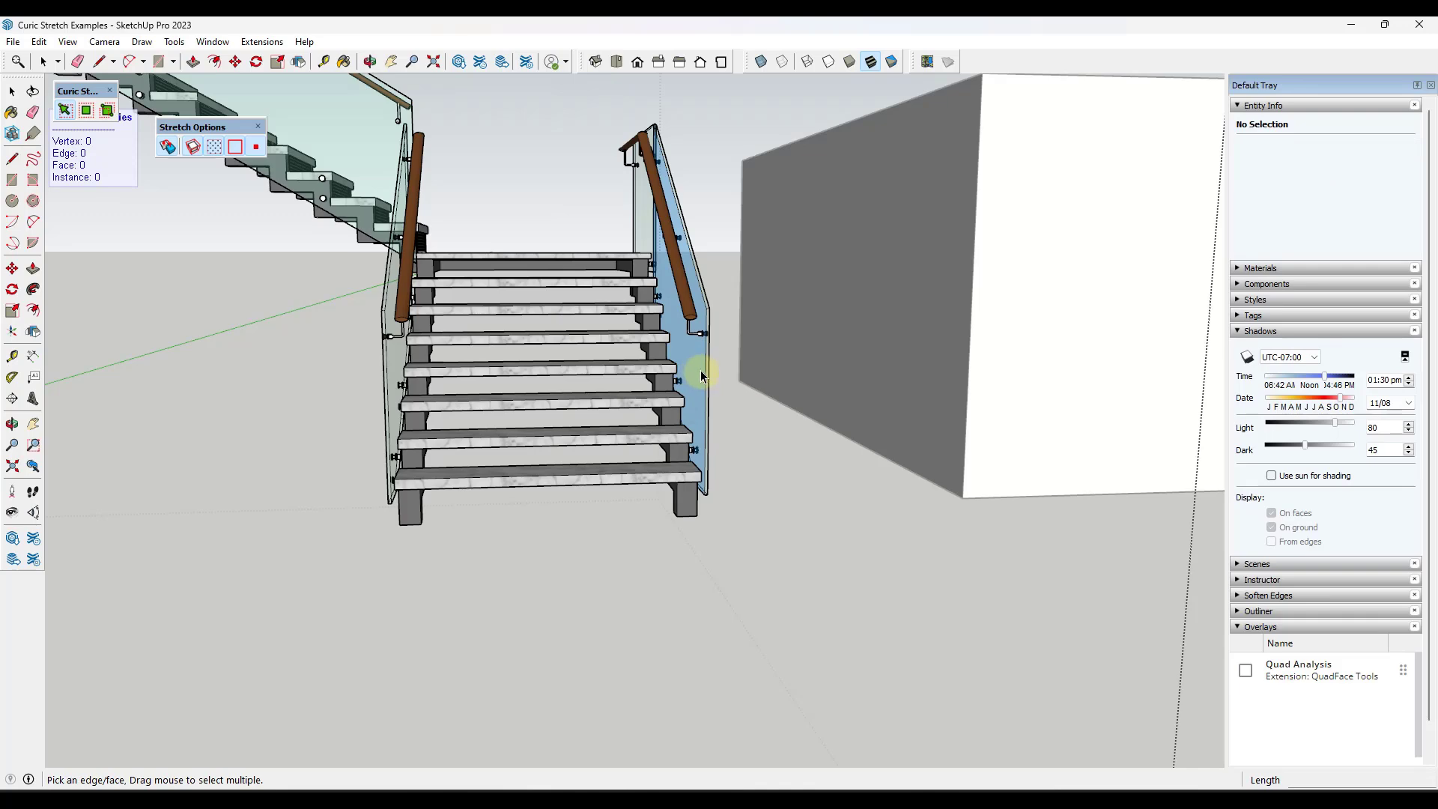
# Examine the stretched lower flight's treads and railings from several angles, and leave the Stretch tool.
pyautogui.scroll(-3, 650, 382)
pyautogui.moveTo(650, 382); pyautogui.dragTo(610, 358, button='middle')
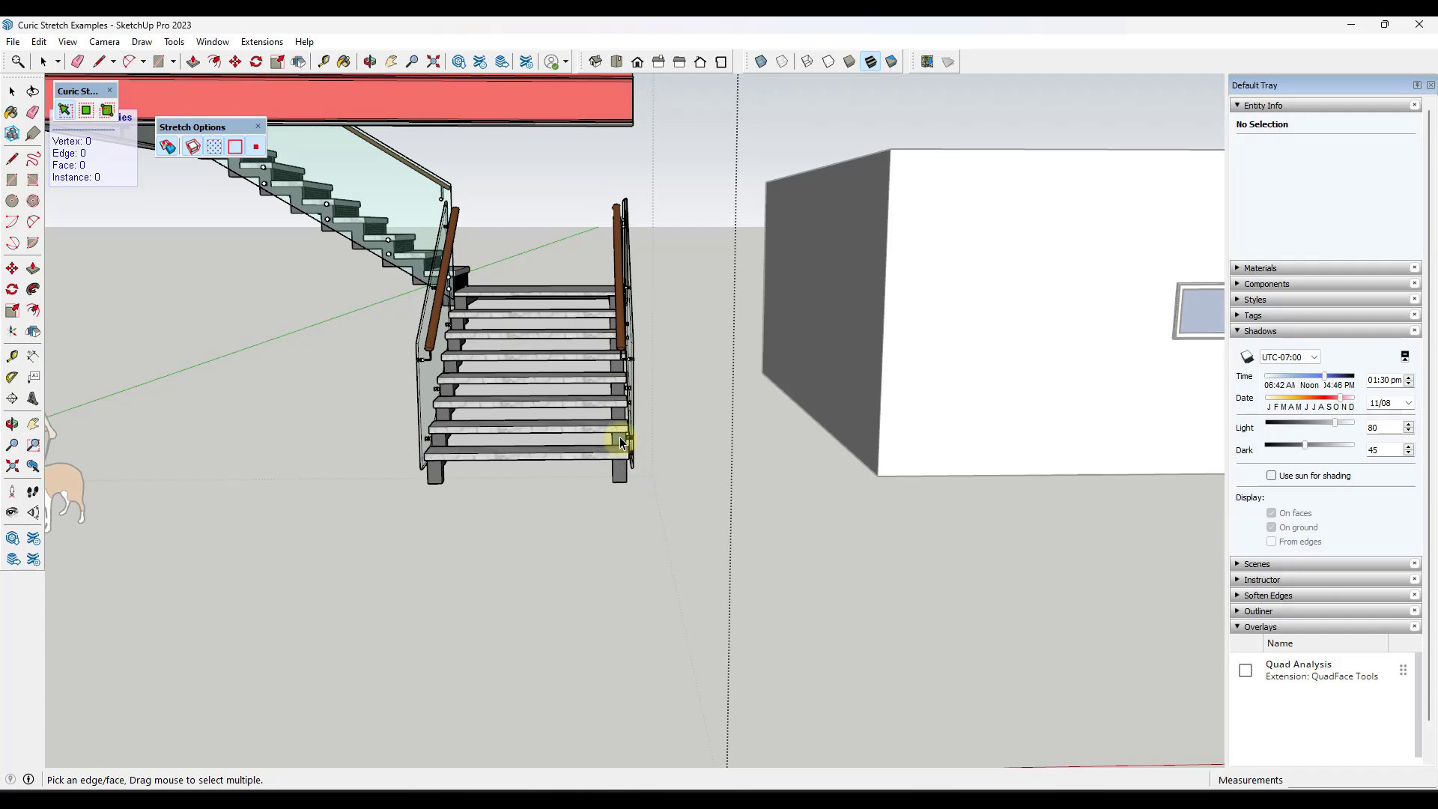
pyautogui.scroll(-2, 640, 352)
pyautogui.moveTo(640, 350); pyautogui.dragTo(698, 366, button='middle')
pyautogui.scroll(3, 747, 363)
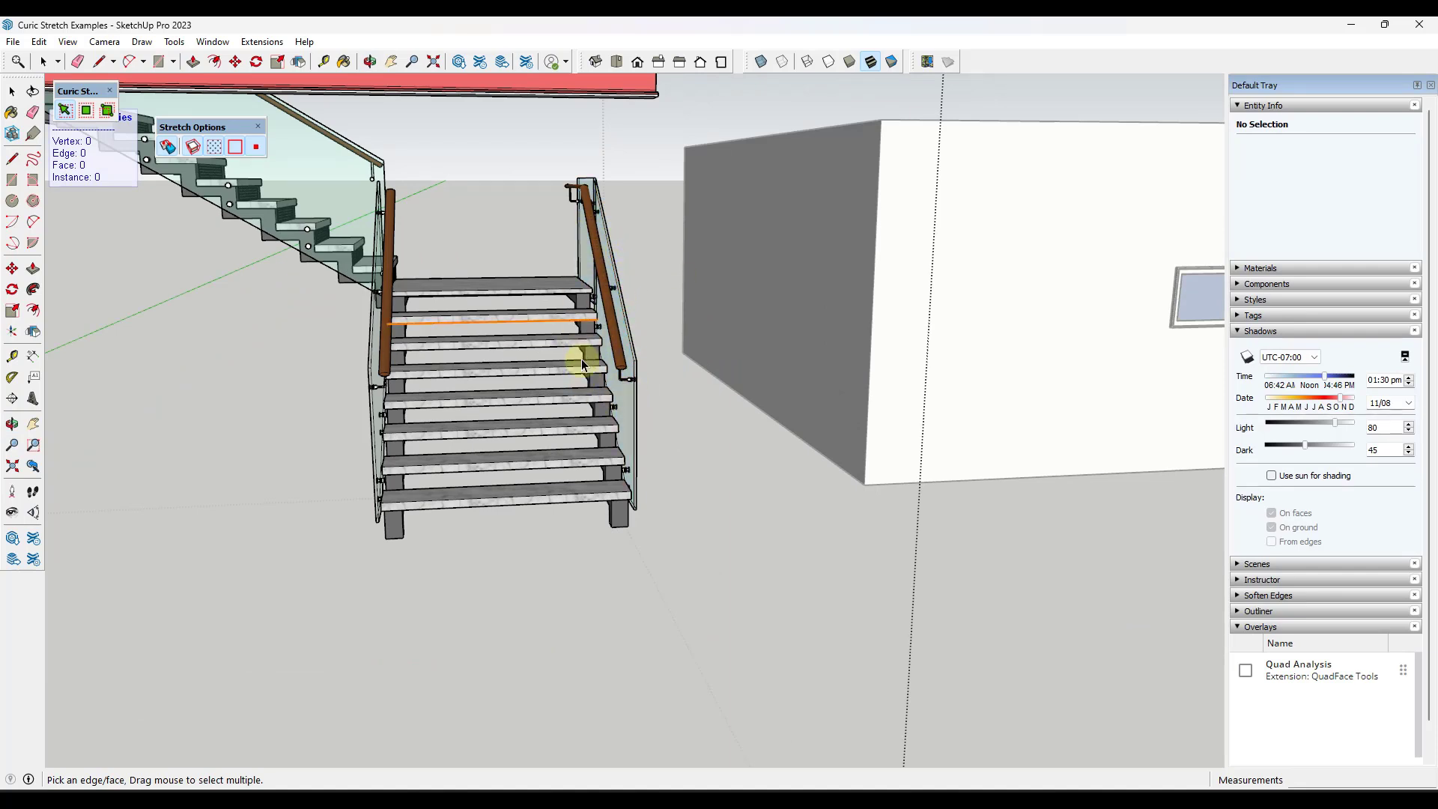
pyautogui.scroll(-3, 545, 335)
pyautogui.moveTo(626, 320); pyautogui.dragTo(622, 319, button='middle')
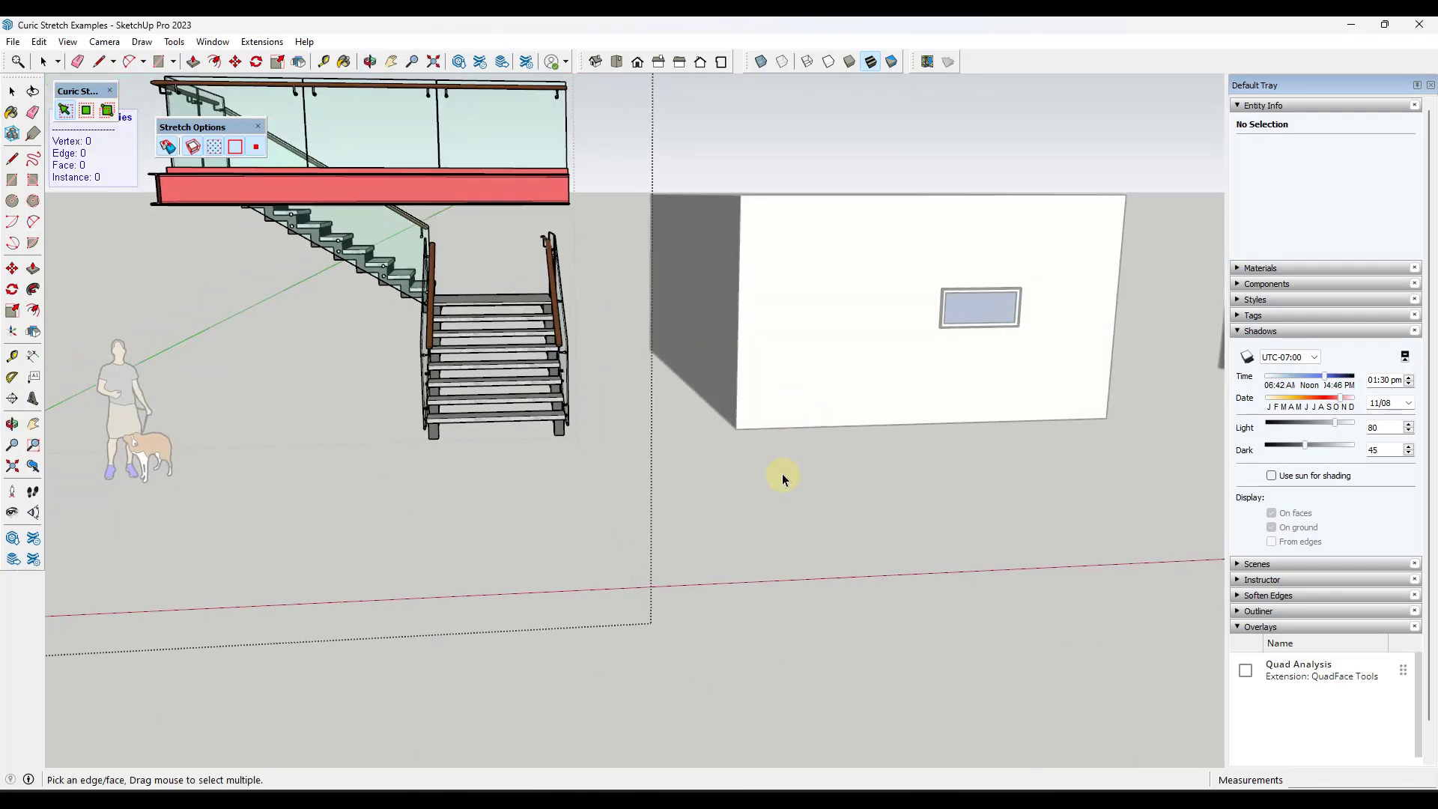
pyautogui.press('space')
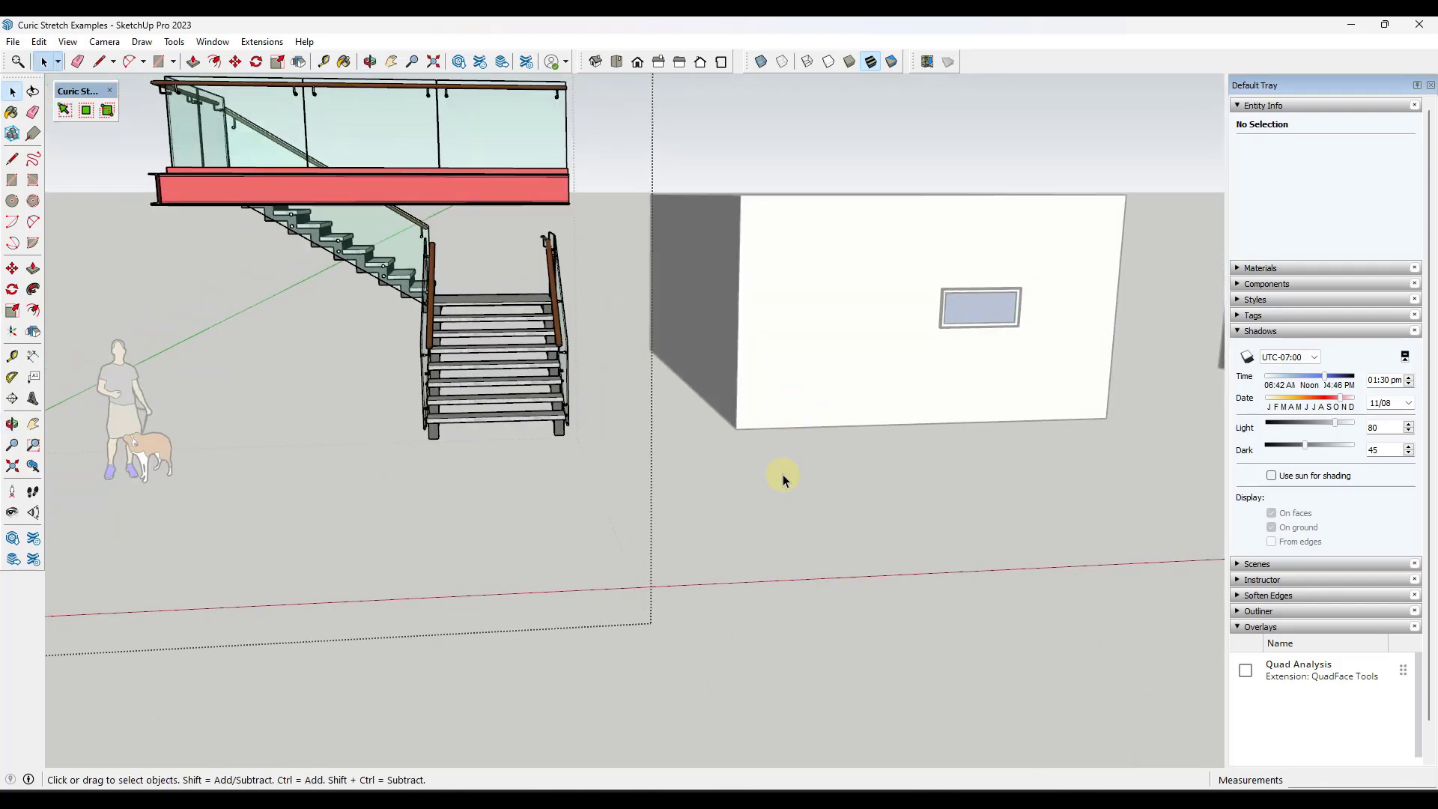
# Hide the awning window component to inspect the opening in the wall group, and undo the hiding.
pyautogui.click(63, 110)
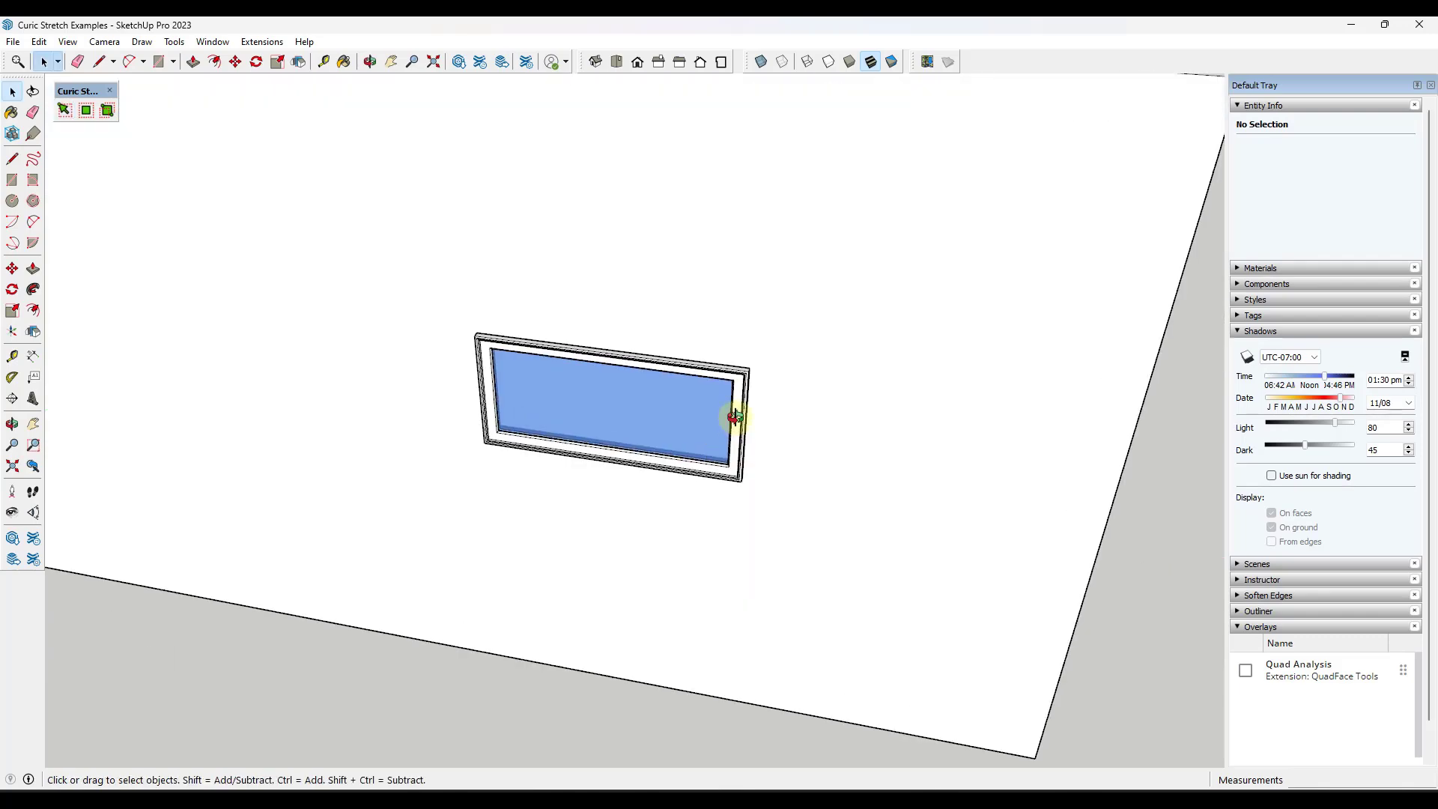
pyautogui.moveTo(734, 417); pyautogui.dragTo(600, 272, button='middle')
pyautogui.click(605, 275)
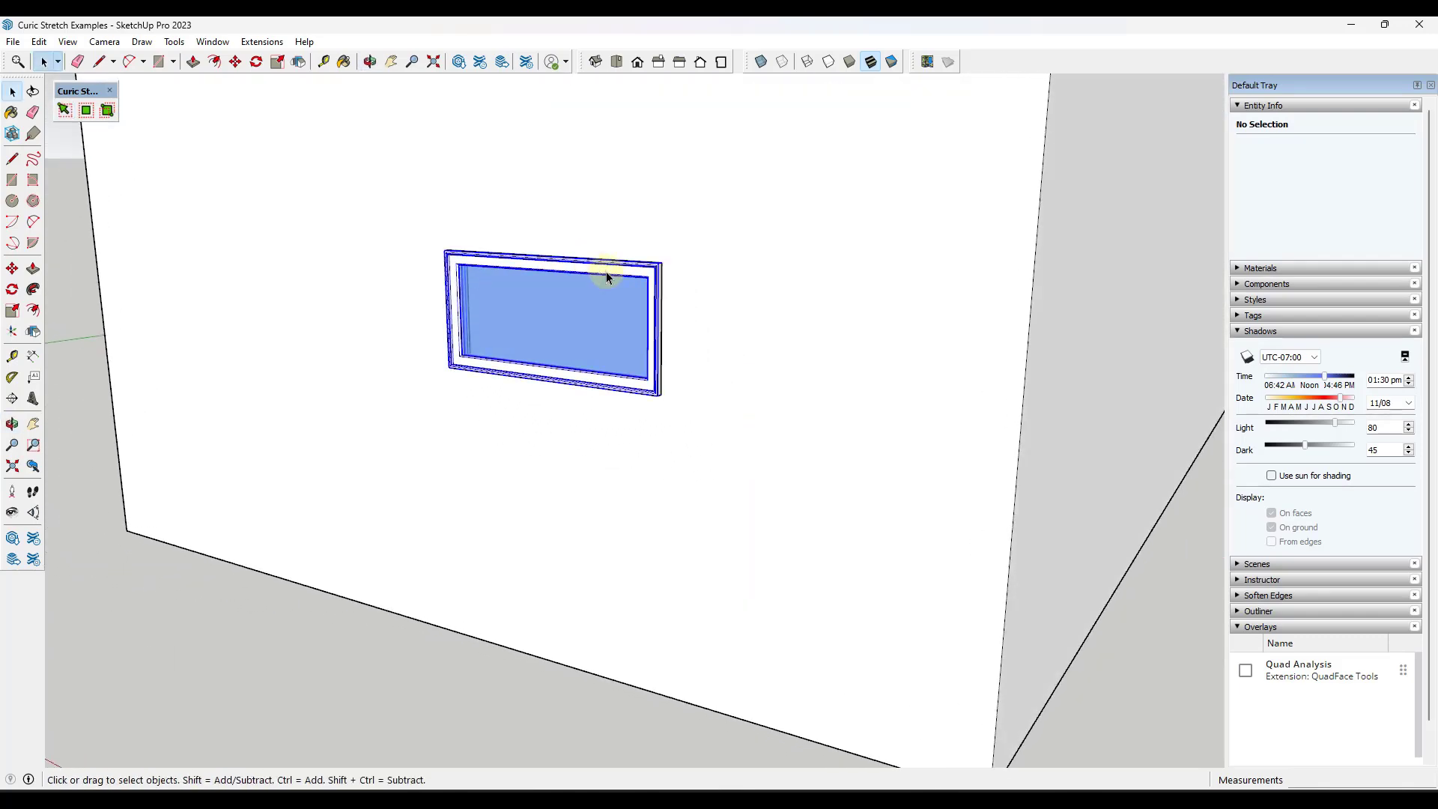
pyautogui.rightClick(605, 272)
pyautogui.click(649, 315)
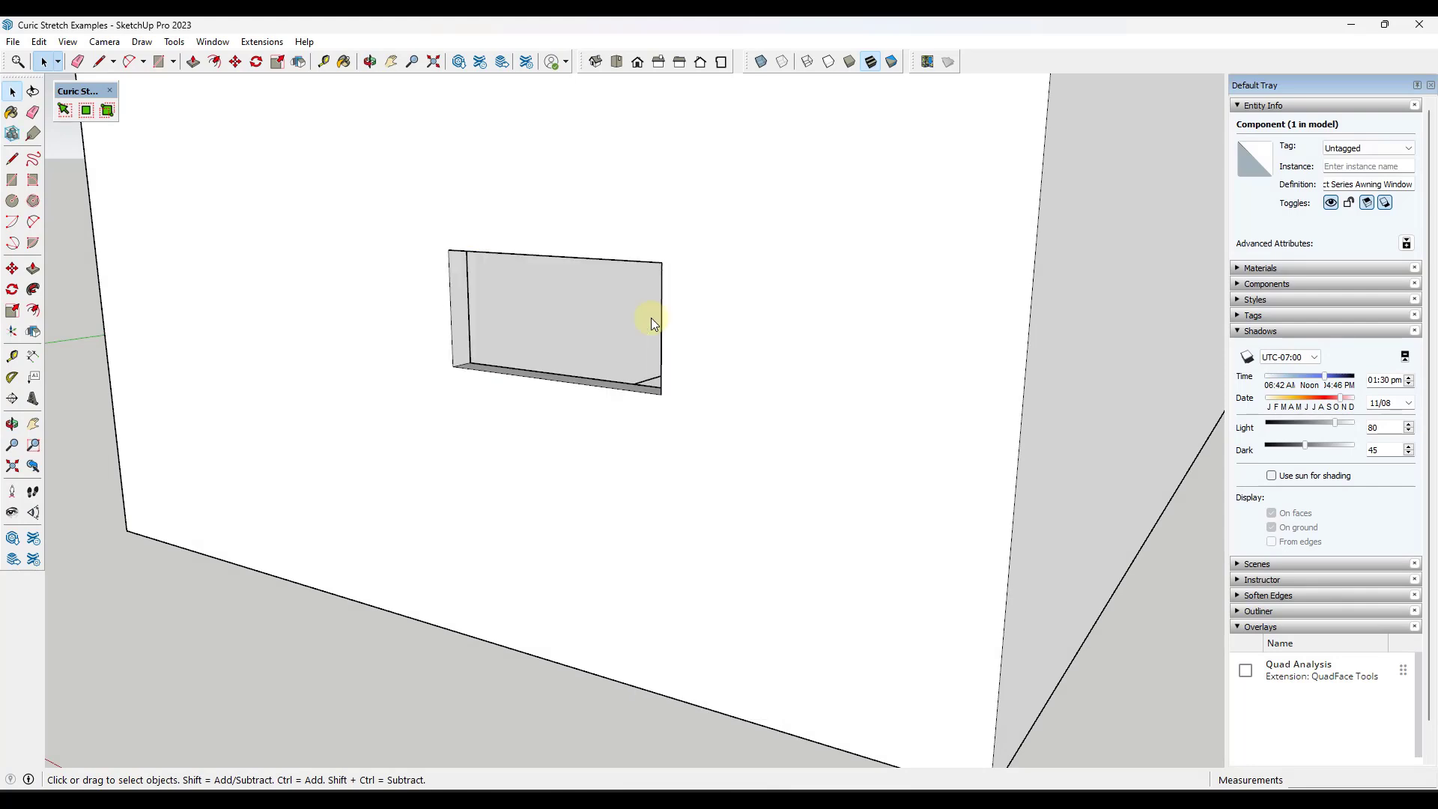
pyautogui.click(450, 298)
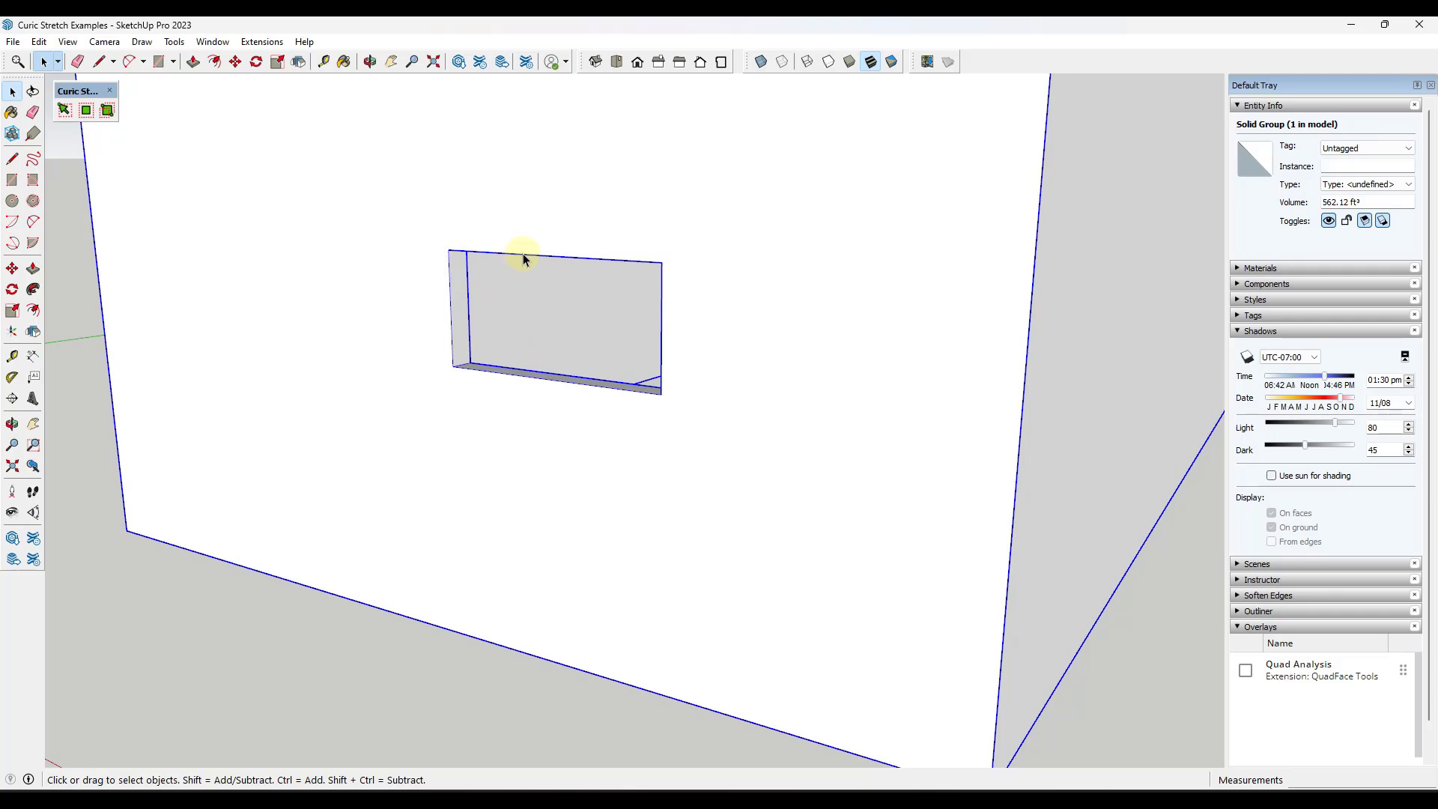
pyautogui.hotkey('ctrl', 'z')
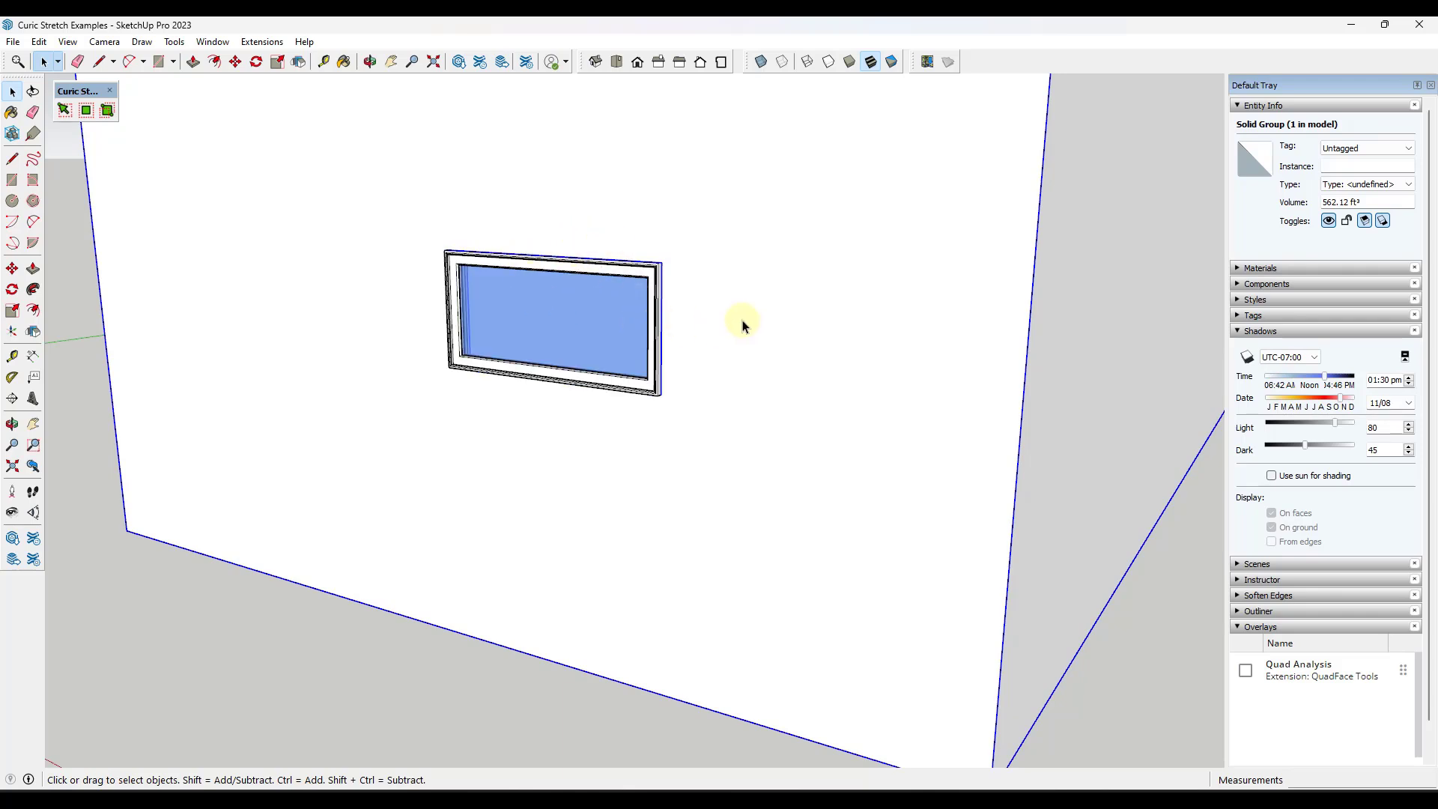
# Open the wall group for editing and widen the window opening by moving its right-hand side outward with the Move tool.
pyautogui.click(716, 322)
pyautogui.moveTo(626, 232); pyautogui.dragTo(763, 526)
pyautogui.press('m')
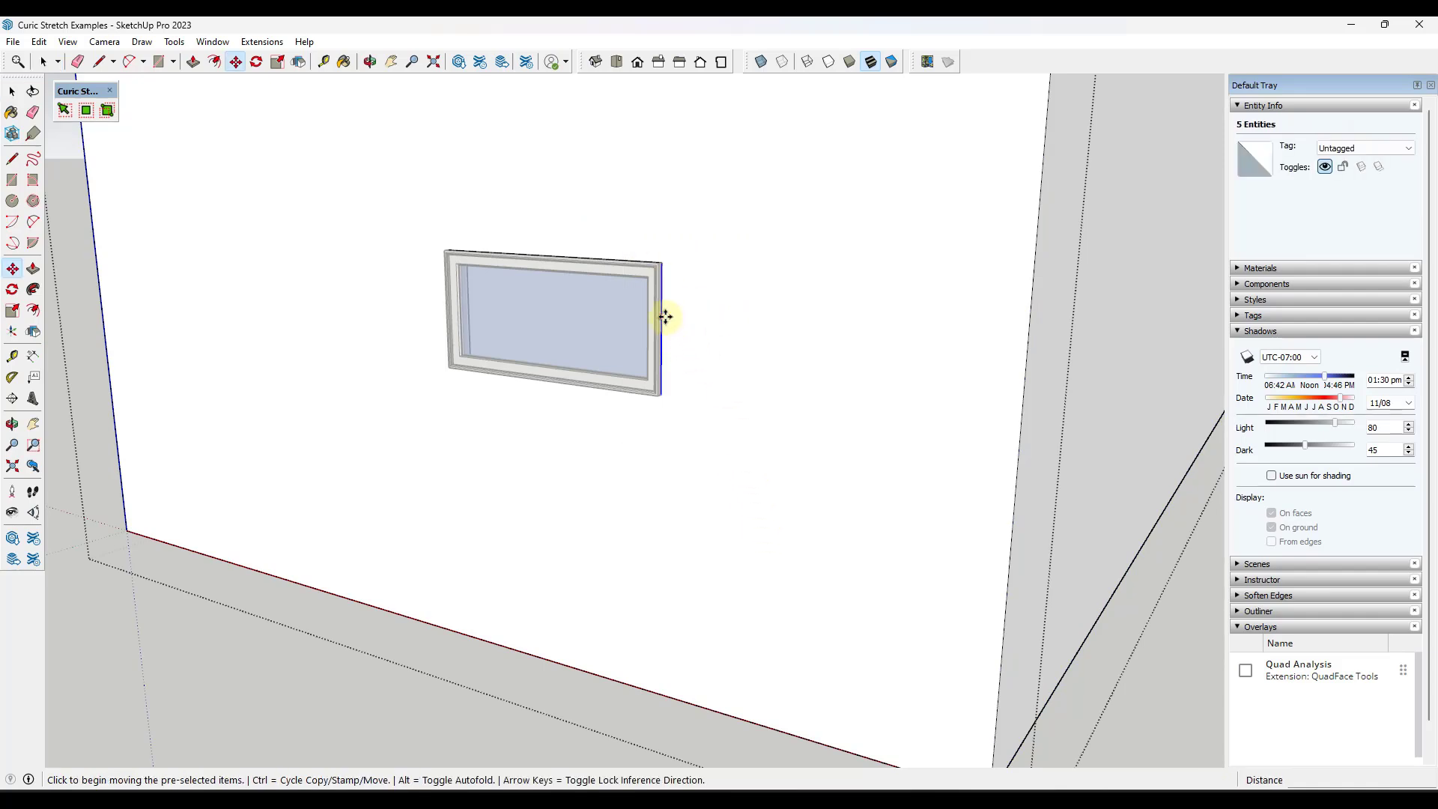
pyautogui.click(666, 317)
pyautogui.click(732, 318)
pyautogui.press('space')
pyautogui.click(667, 316)
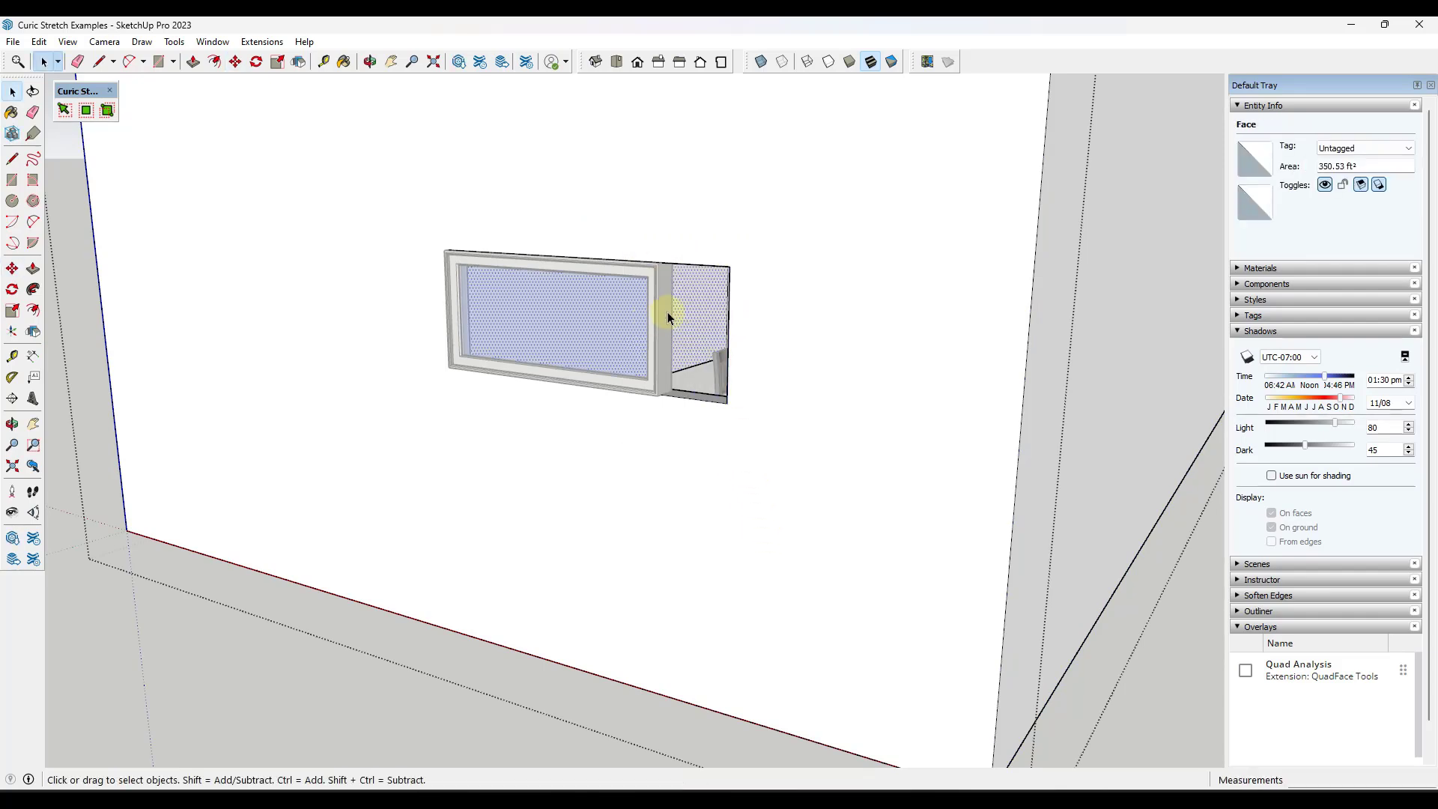
# Open the awning window component, box-select its right-hand frame side and move it outward to the edge of the widened wall opening.
pyautogui.click(667, 315)
pyautogui.doubleClick(667, 316)
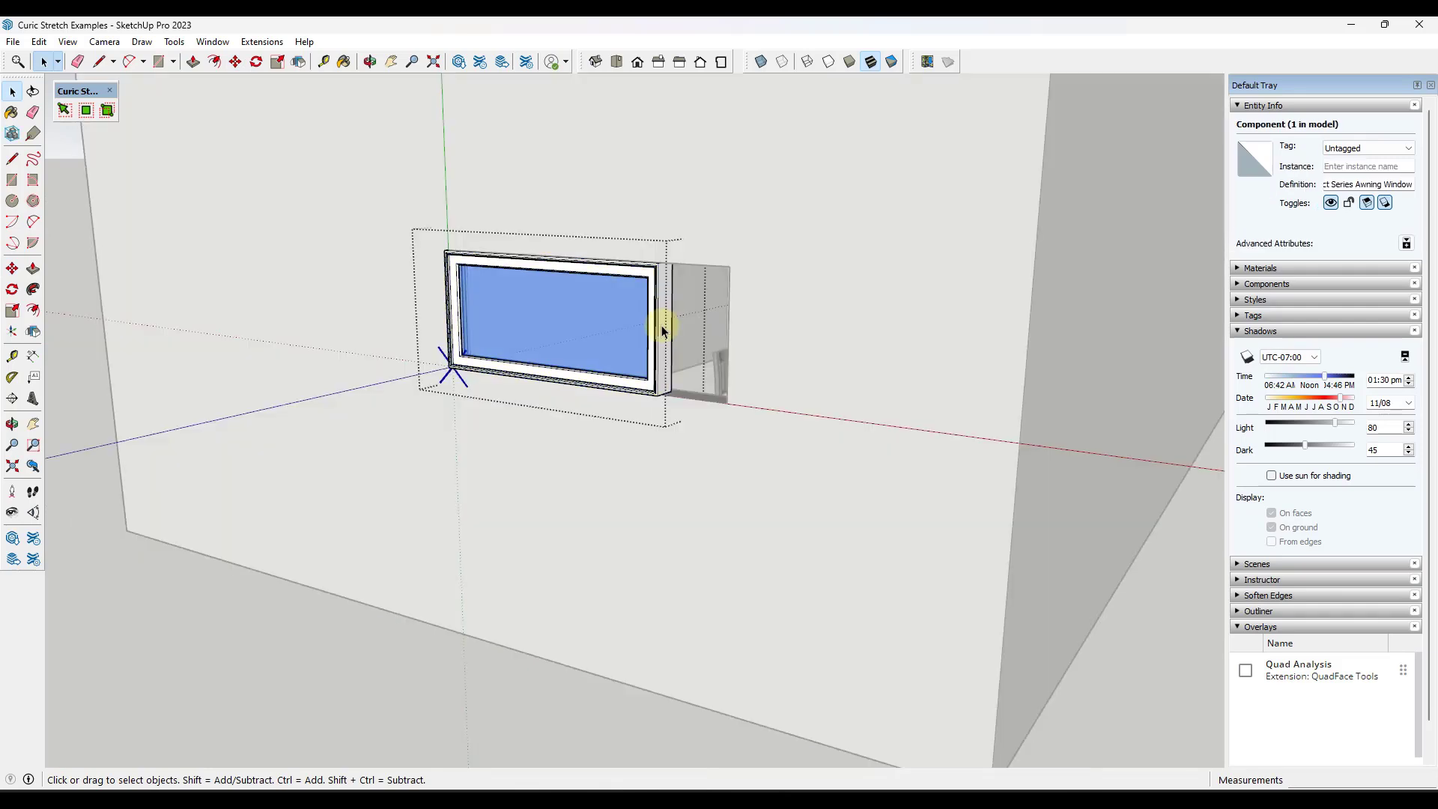
pyautogui.moveTo(620, 218); pyautogui.dragTo(722, 475)
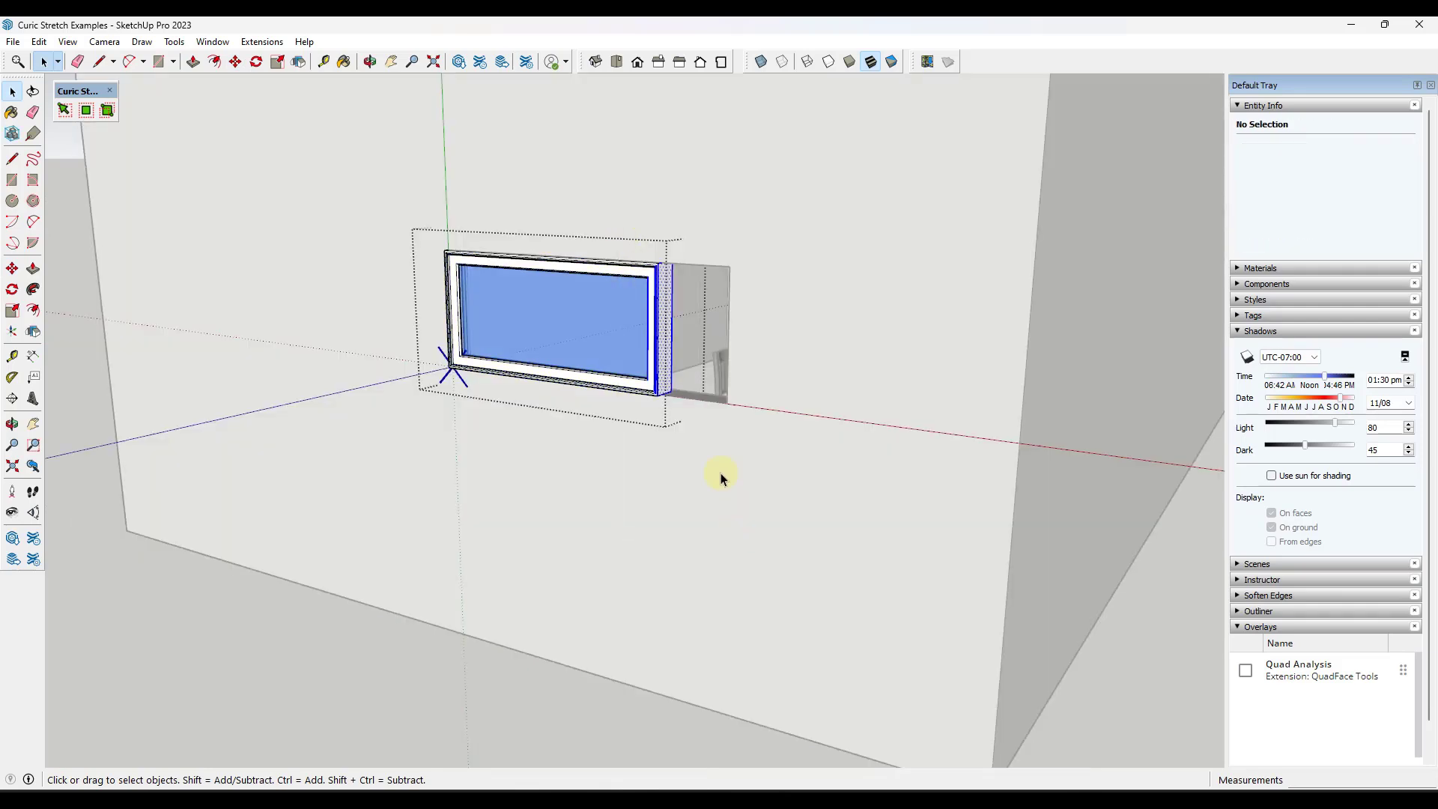
pyautogui.press('m')
pyautogui.click(661, 330)
pyautogui.click(728, 328)
# Undo the window frame and wall opening moves, and leave the Move tool.
pyautogui.hotkey('ctrl', 'z')
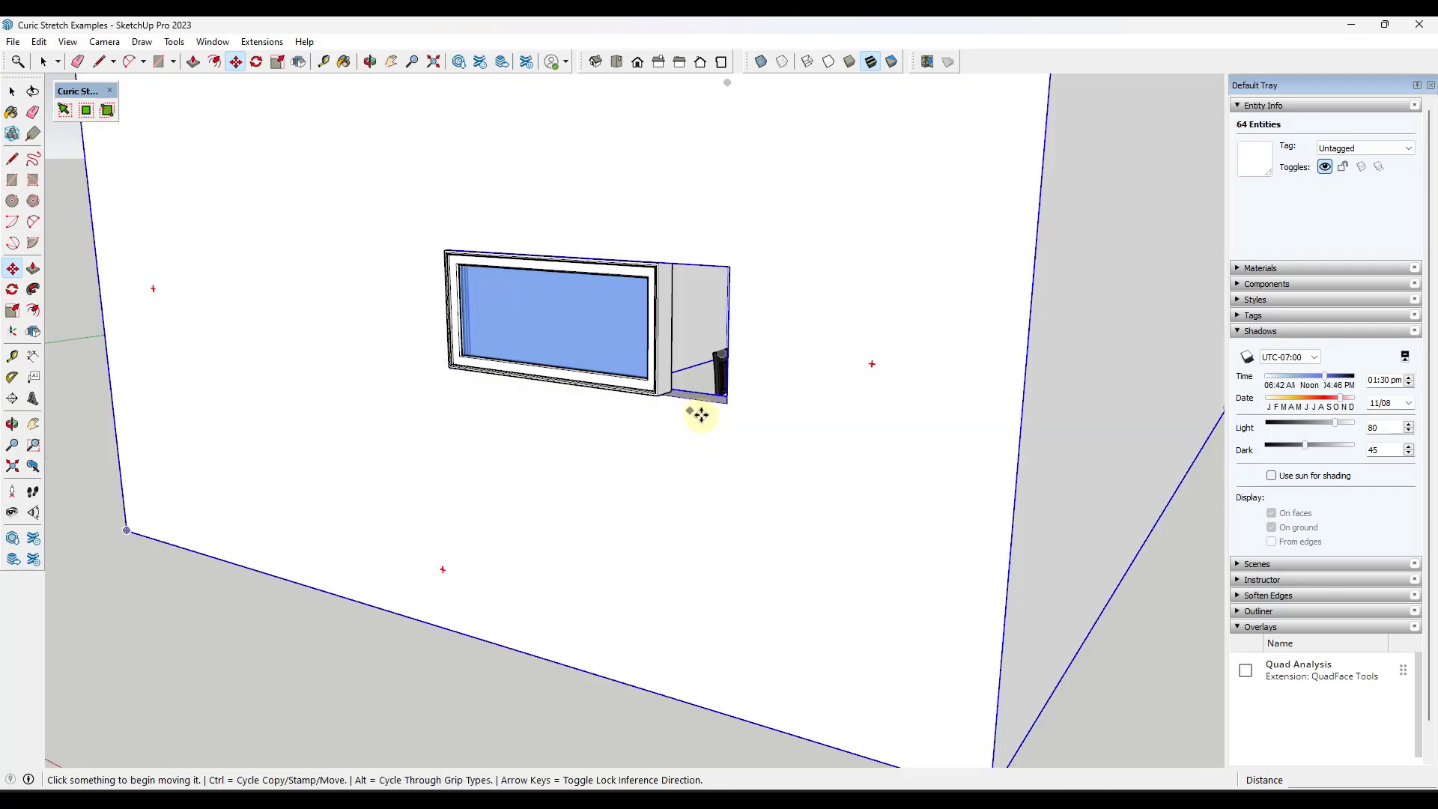
pyautogui.scroll(-6, 719, 435)
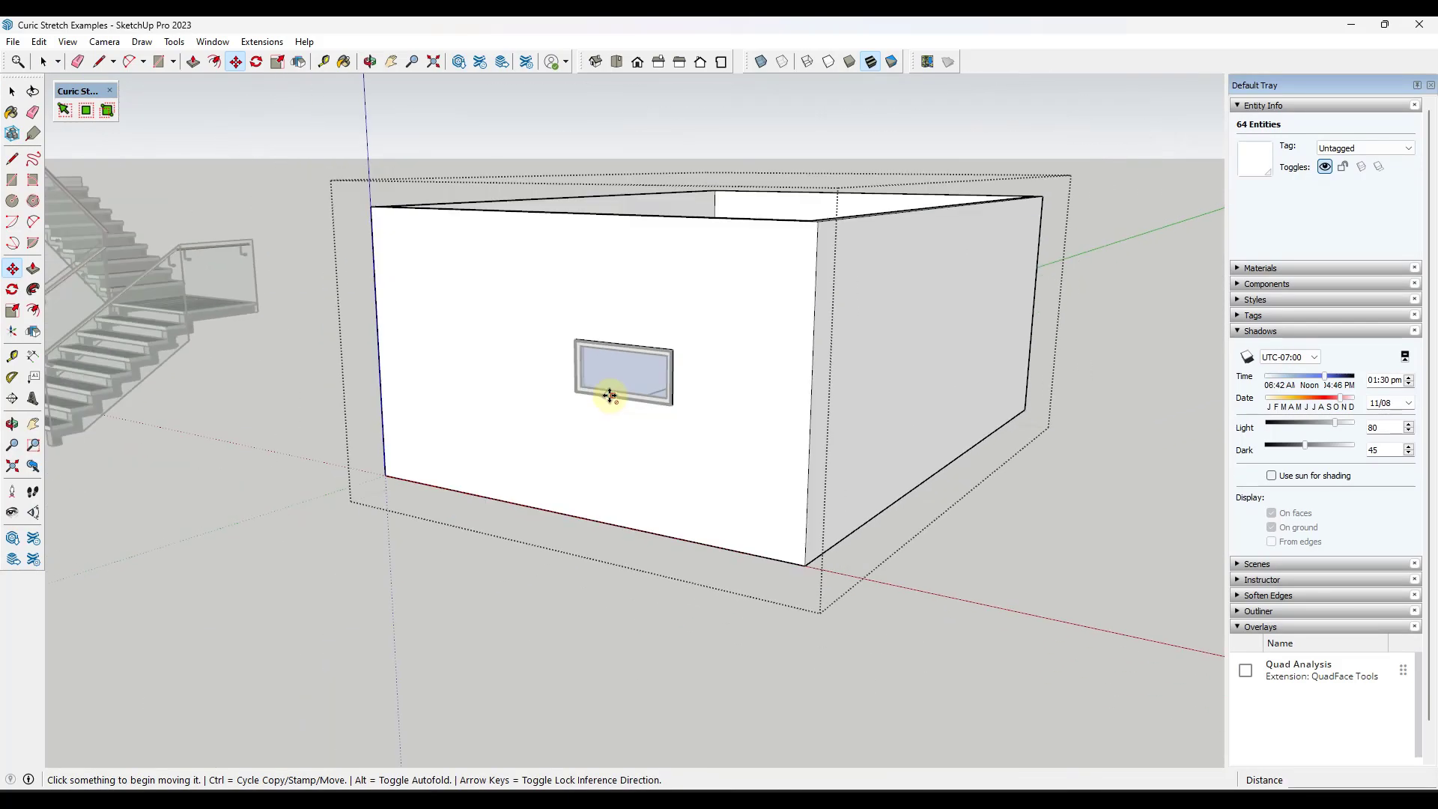
pyautogui.press('space')
# Box-select the window's left-hand side with Curic Stretch and stretch it outward along the red axis to widen the window and its opening together.
pyautogui.scroll(3, 586, 335)
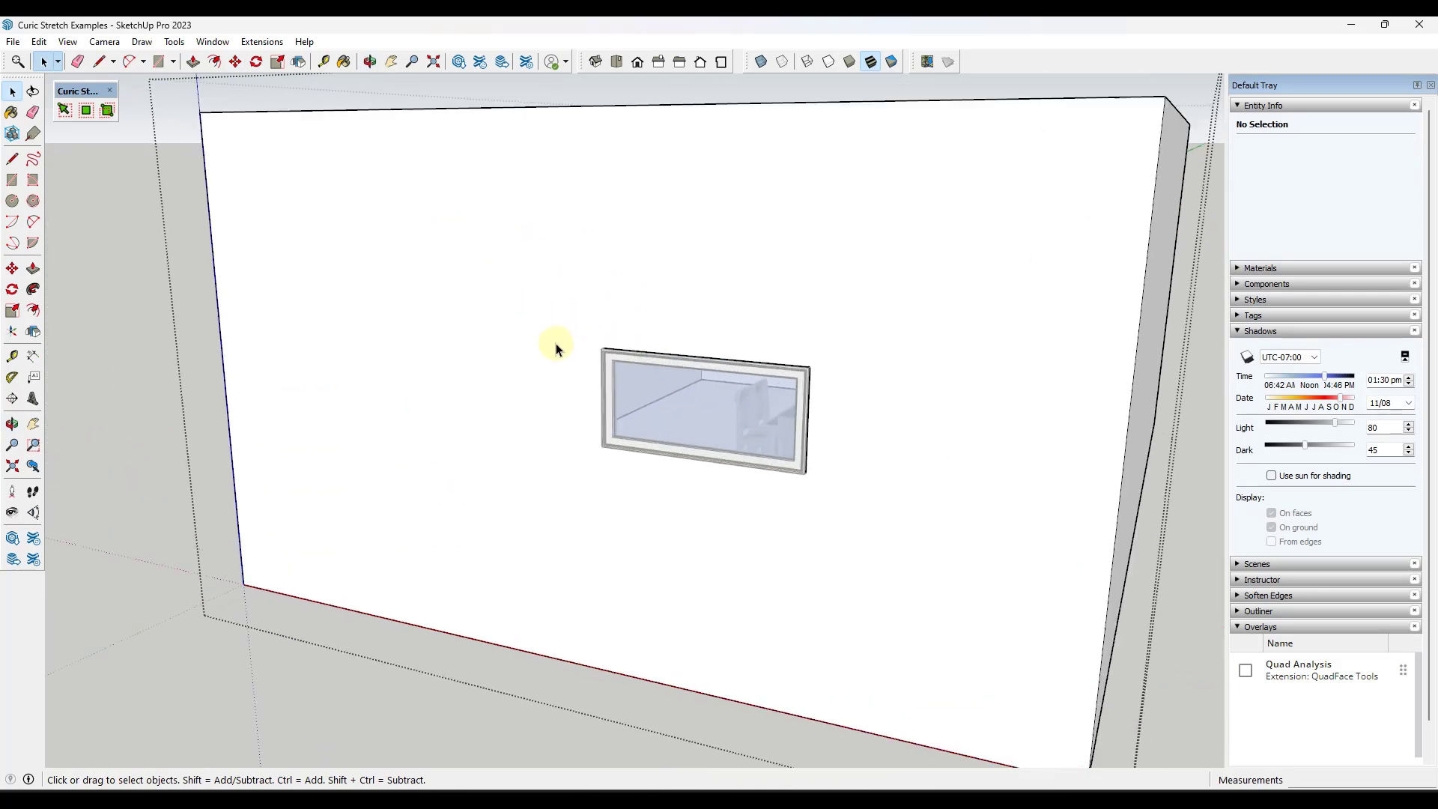
pyautogui.click(63, 110)
pyautogui.moveTo(553, 296); pyautogui.dragTo(657, 496)
pyautogui.moveTo(642, 428); pyautogui.dragTo(587, 370, button='middle')
pyautogui.scroll(8, 578, 311)
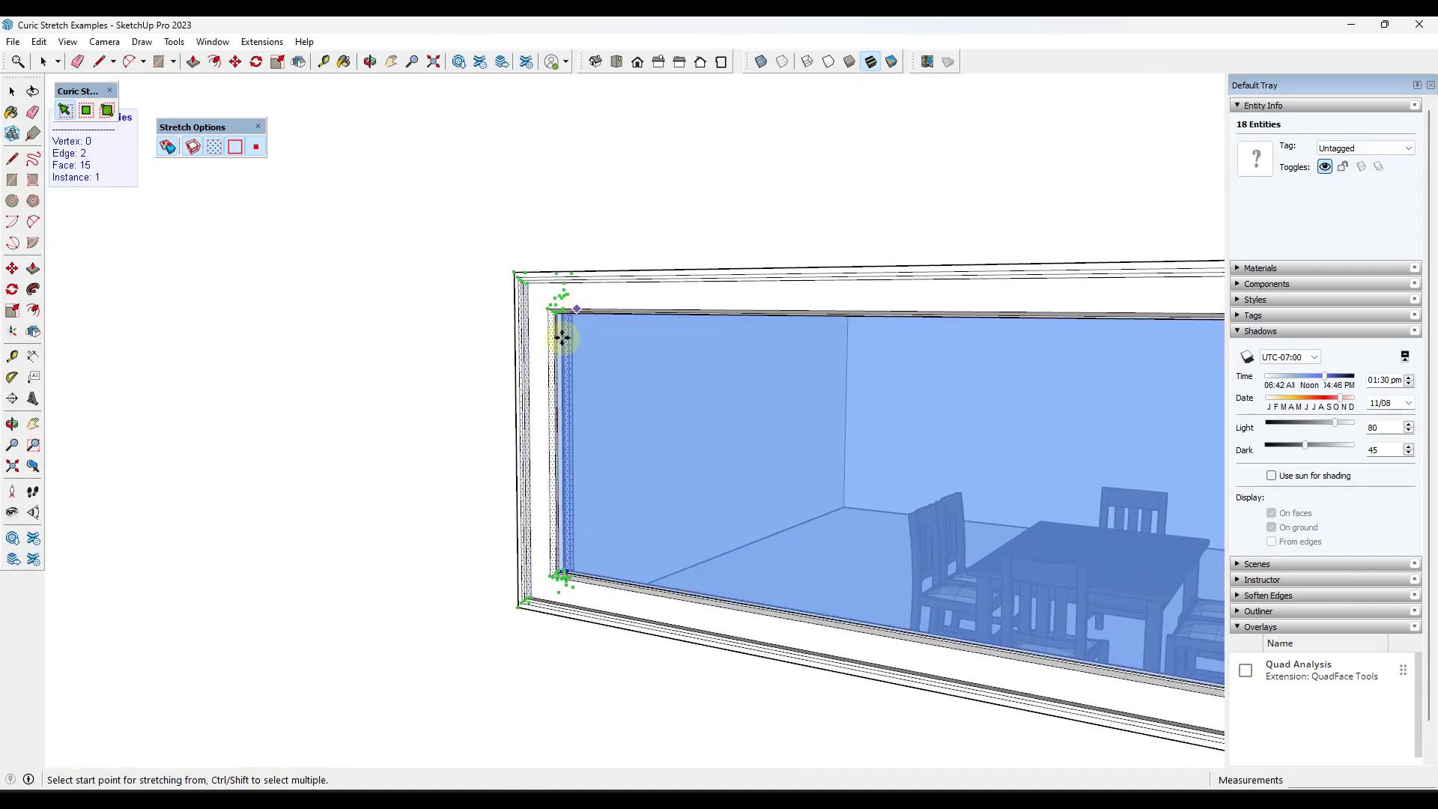
pyautogui.scroll(-5, 569, 318)
pyautogui.click(533, 369)
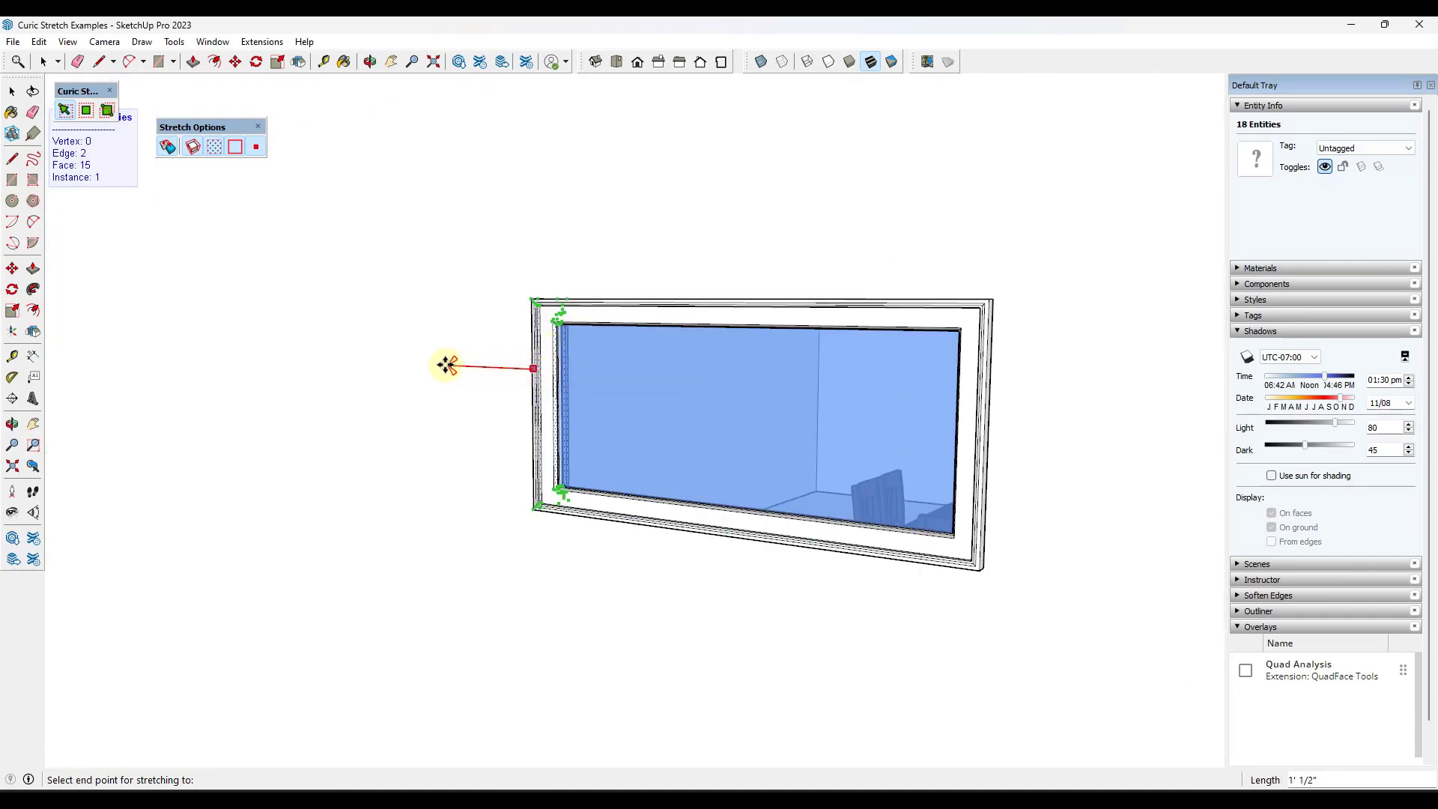
pyautogui.click(409, 363)
pyautogui.scroll(-3, 427, 367)
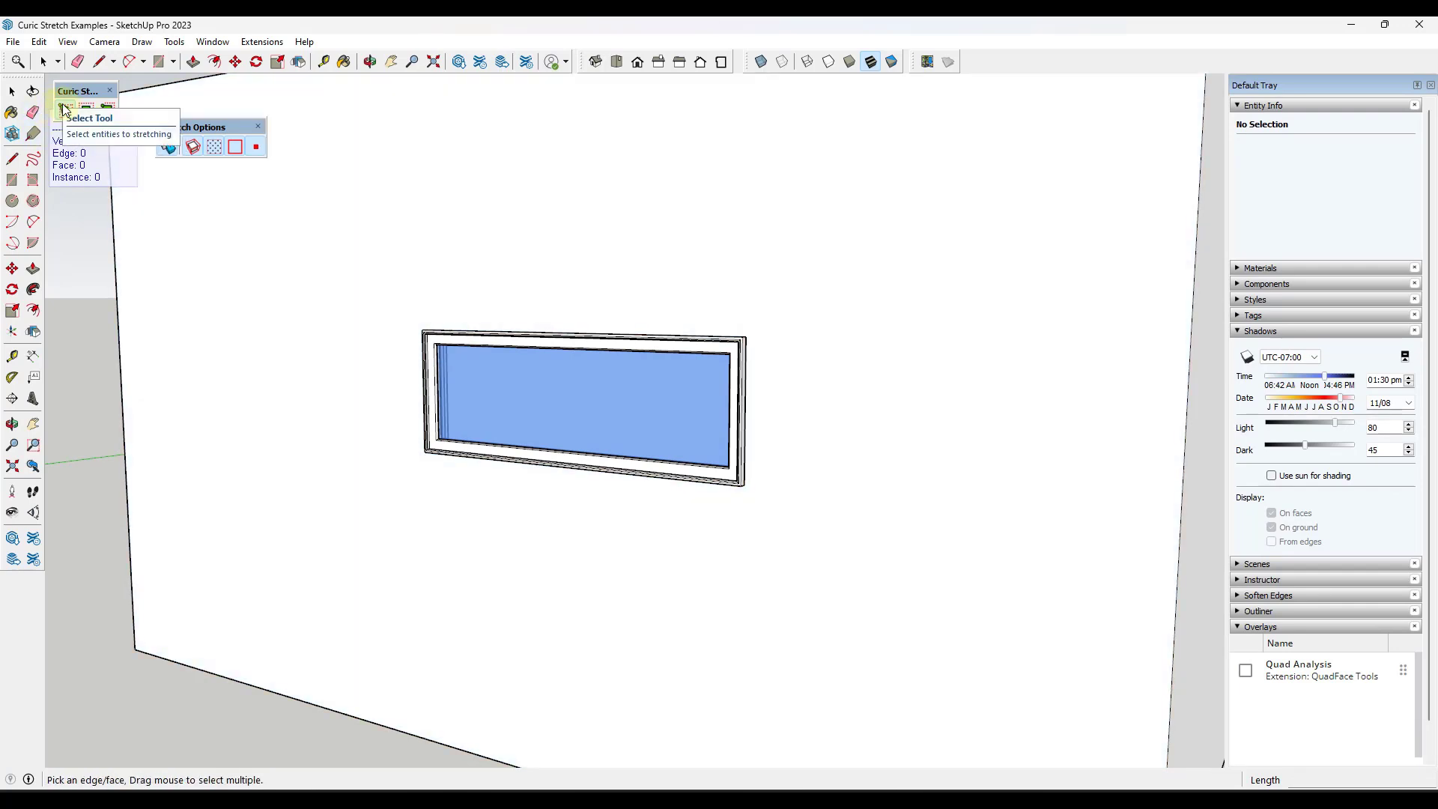
# Box-select the window's top side with Curic Stretch and stretch it upward to make the window and its opening taller.
pyautogui.click(64, 110)
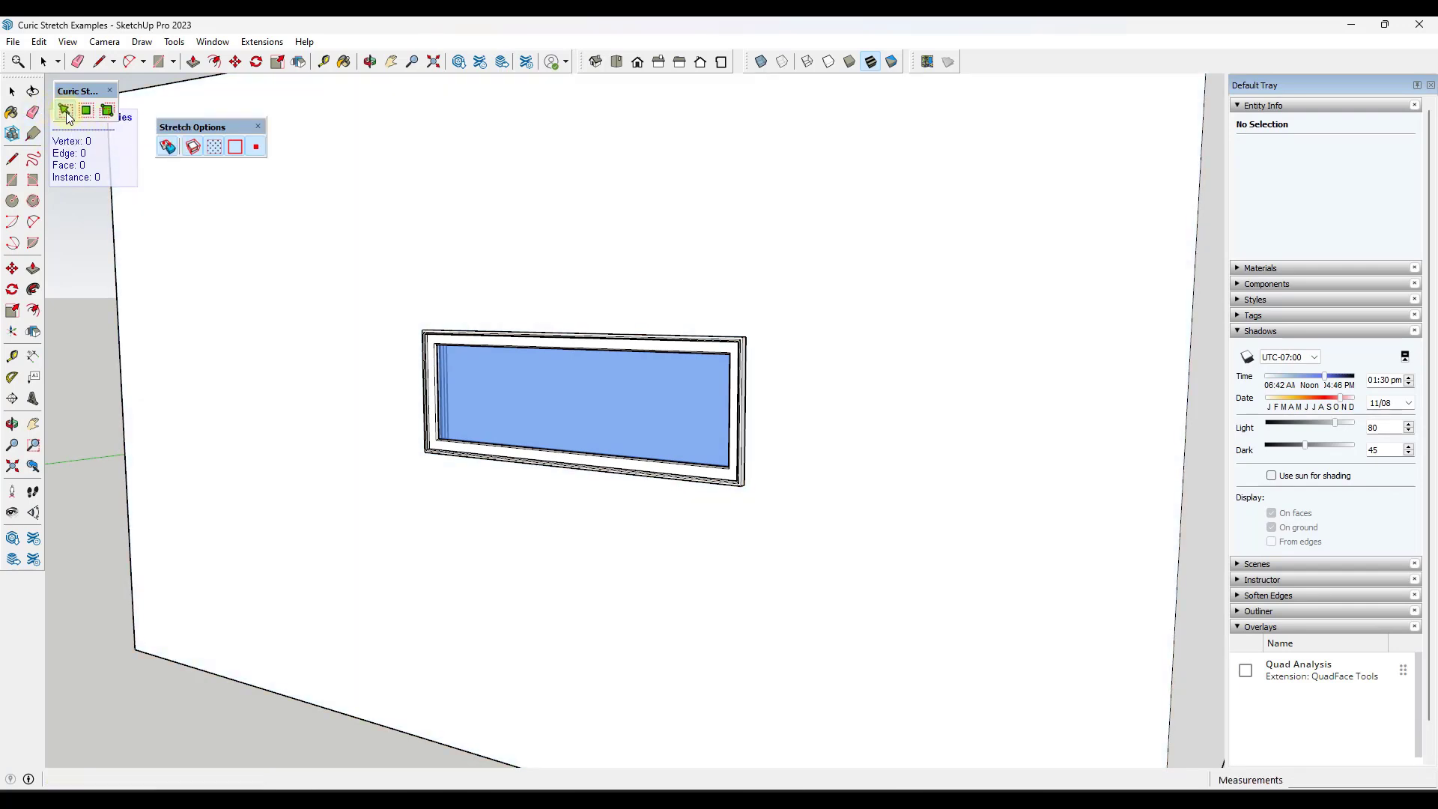
pyautogui.moveTo(367, 300); pyautogui.dragTo(751, 349)
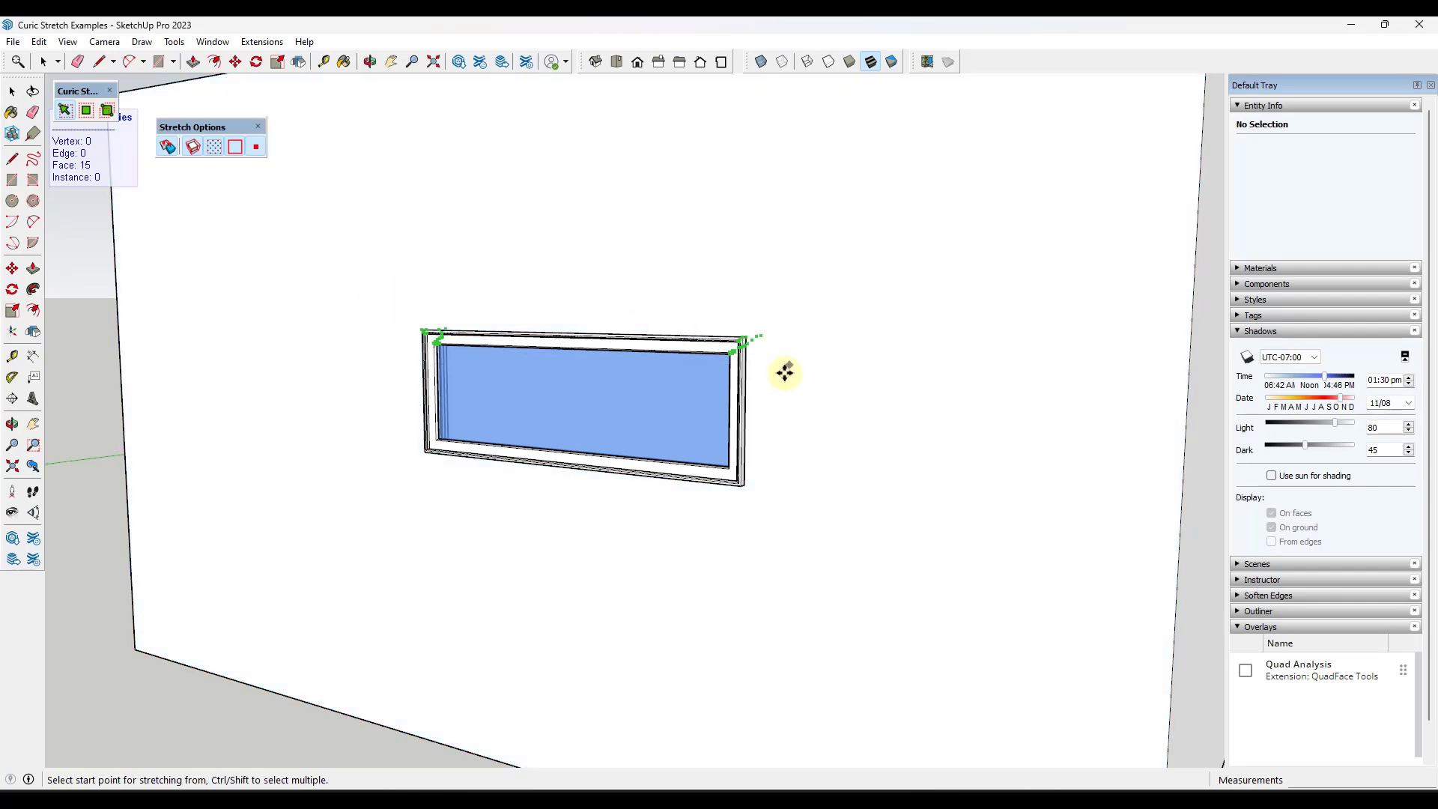
pyautogui.scroll(-4, 790, 367)
pyautogui.moveTo(700, 405)
pyautogui.mouseDown(button='middle')
pyautogui.moveTo(718, 492)
pyautogui.moveTo(674, 592)
pyautogui.moveTo(674, 443)
pyautogui.moveTo(674, 459)
pyautogui.moveTo(738, 379)
pyautogui.moveTo(698, 382)
pyautogui.mouseUp(button='middle')
pyautogui.click(673, 462)
pyautogui.click(674, 383)
pyautogui.scroll(3, 700, 377)
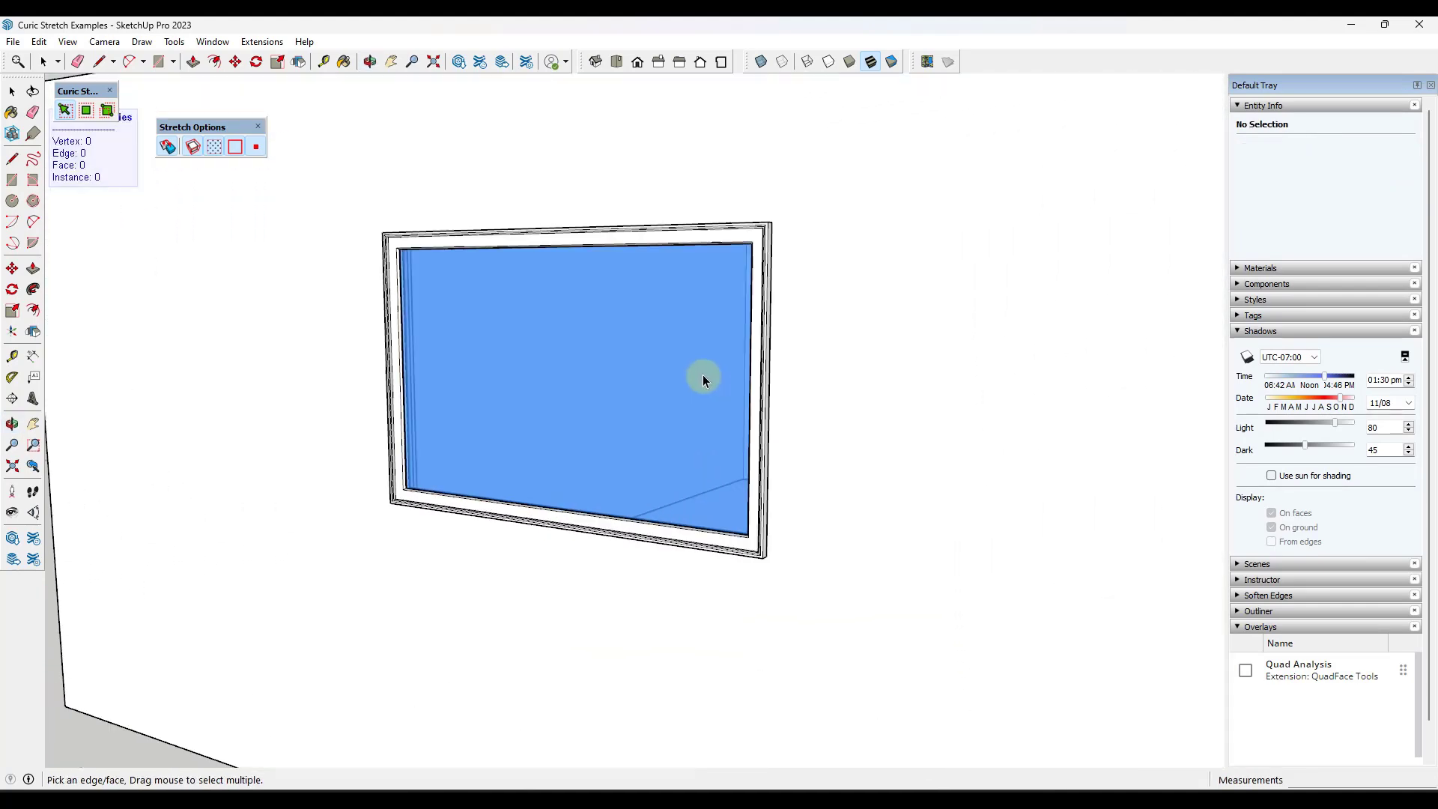
# In top view, try stretching the dining table's lower half together with its three nearest chairs to lengthen the set, and undo the stretch.
pyautogui.scroll(-2, 704, 377)
pyautogui.scroll(-5, 688, 383)
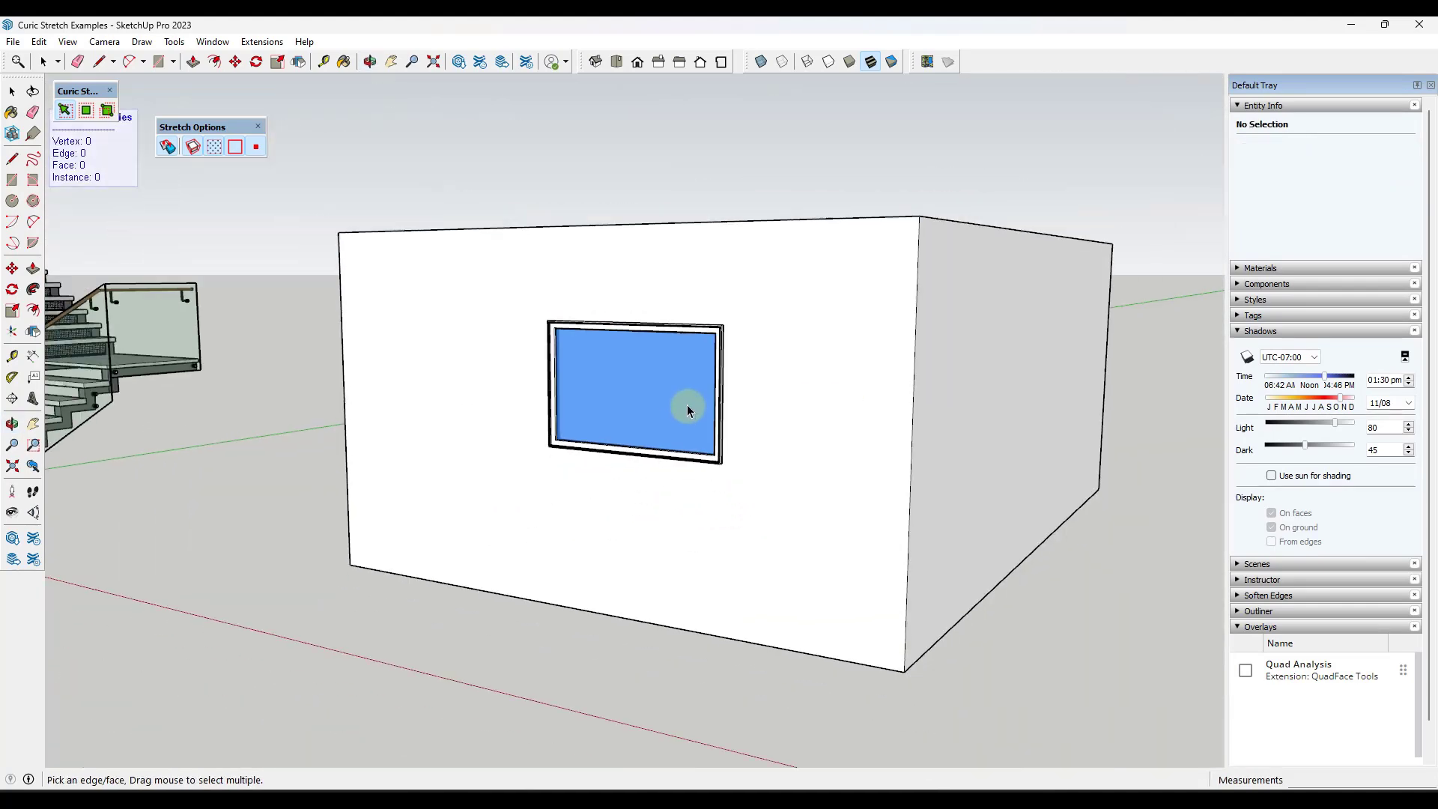
pyautogui.moveTo(683, 353); pyautogui.dragTo(789, 464, button='middle')
pyautogui.scroll(3, 790, 442)
pyautogui.moveTo(681, 475); pyautogui.dragTo(764, 542, button='middle')
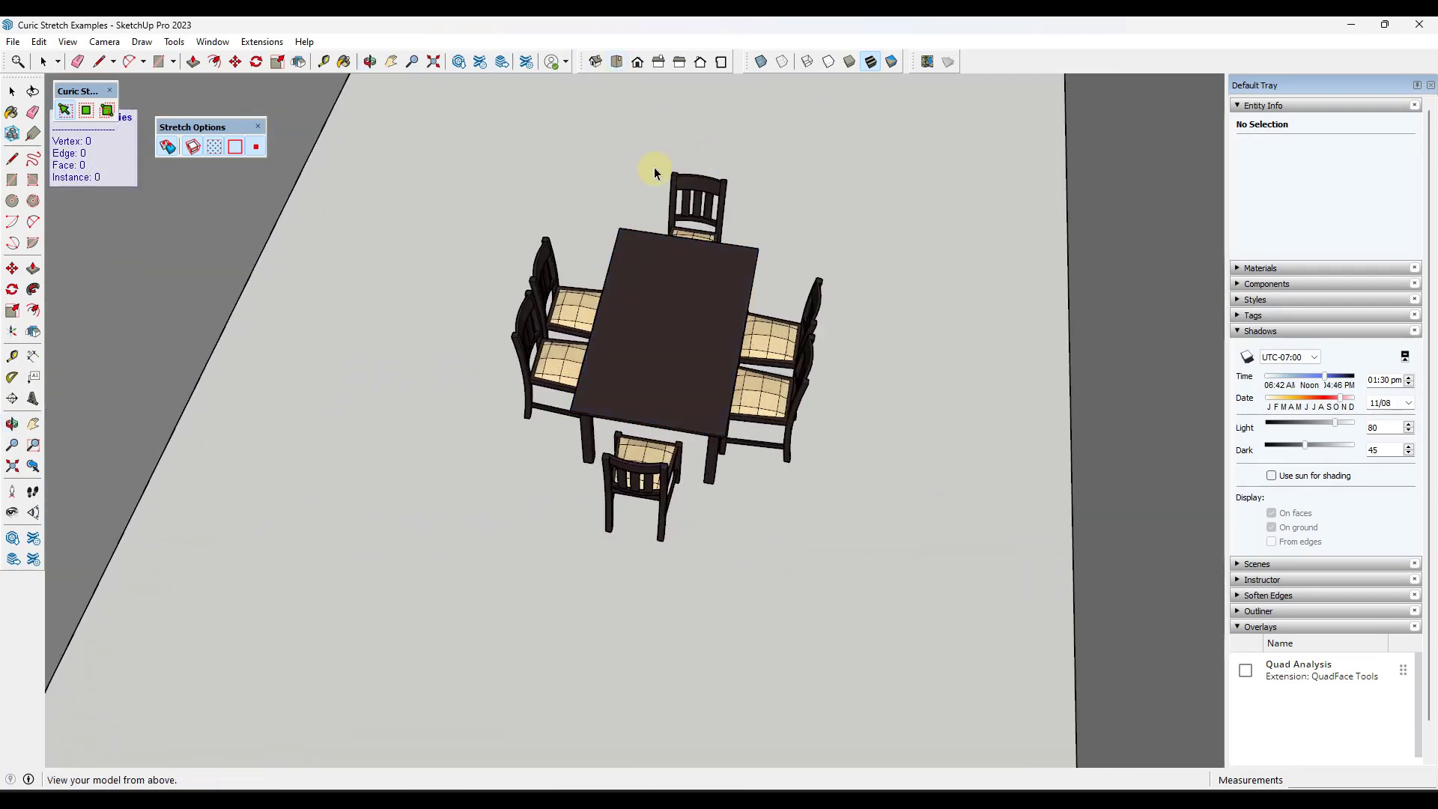
pyautogui.click(616, 61)
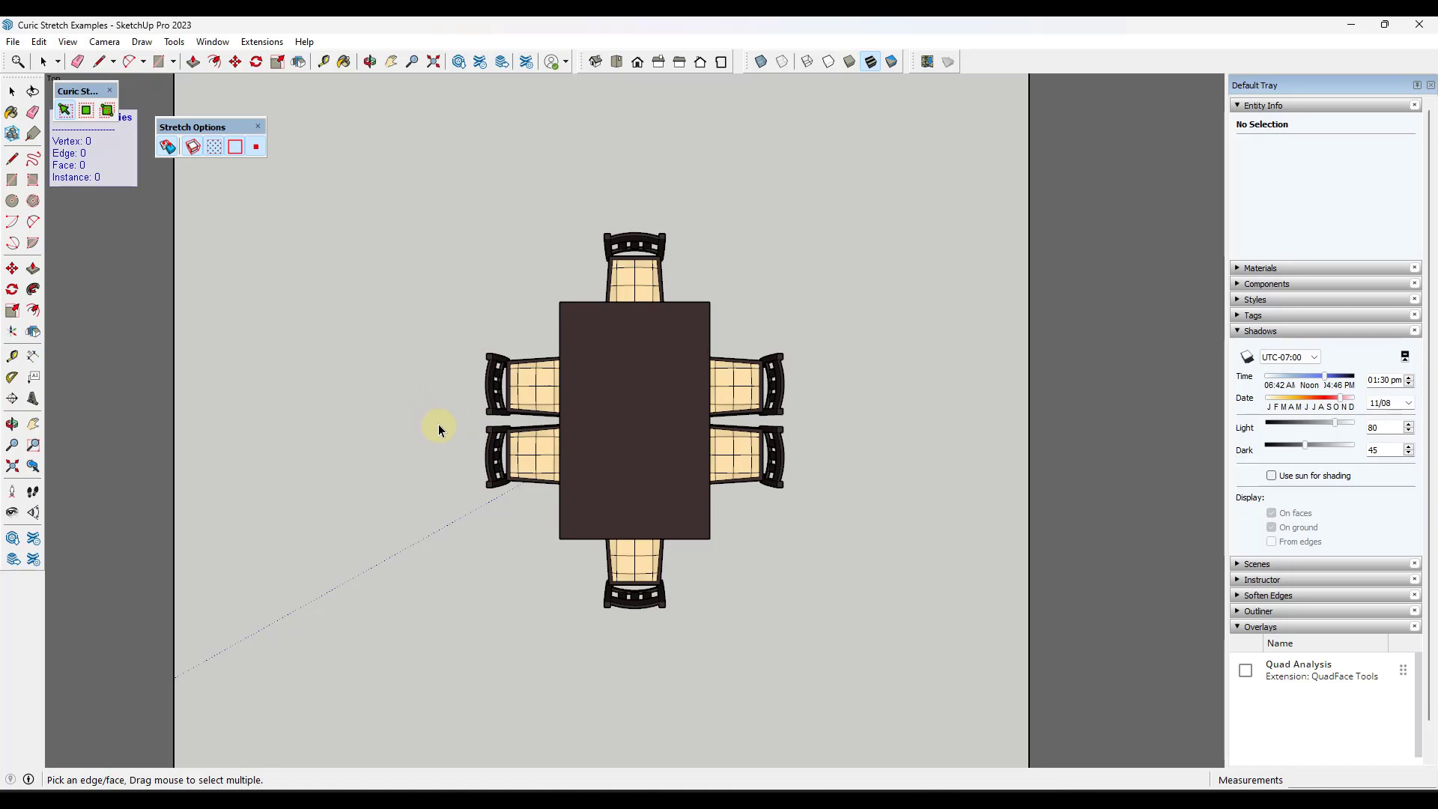
pyautogui.moveTo(466, 420); pyautogui.dragTo(863, 591)
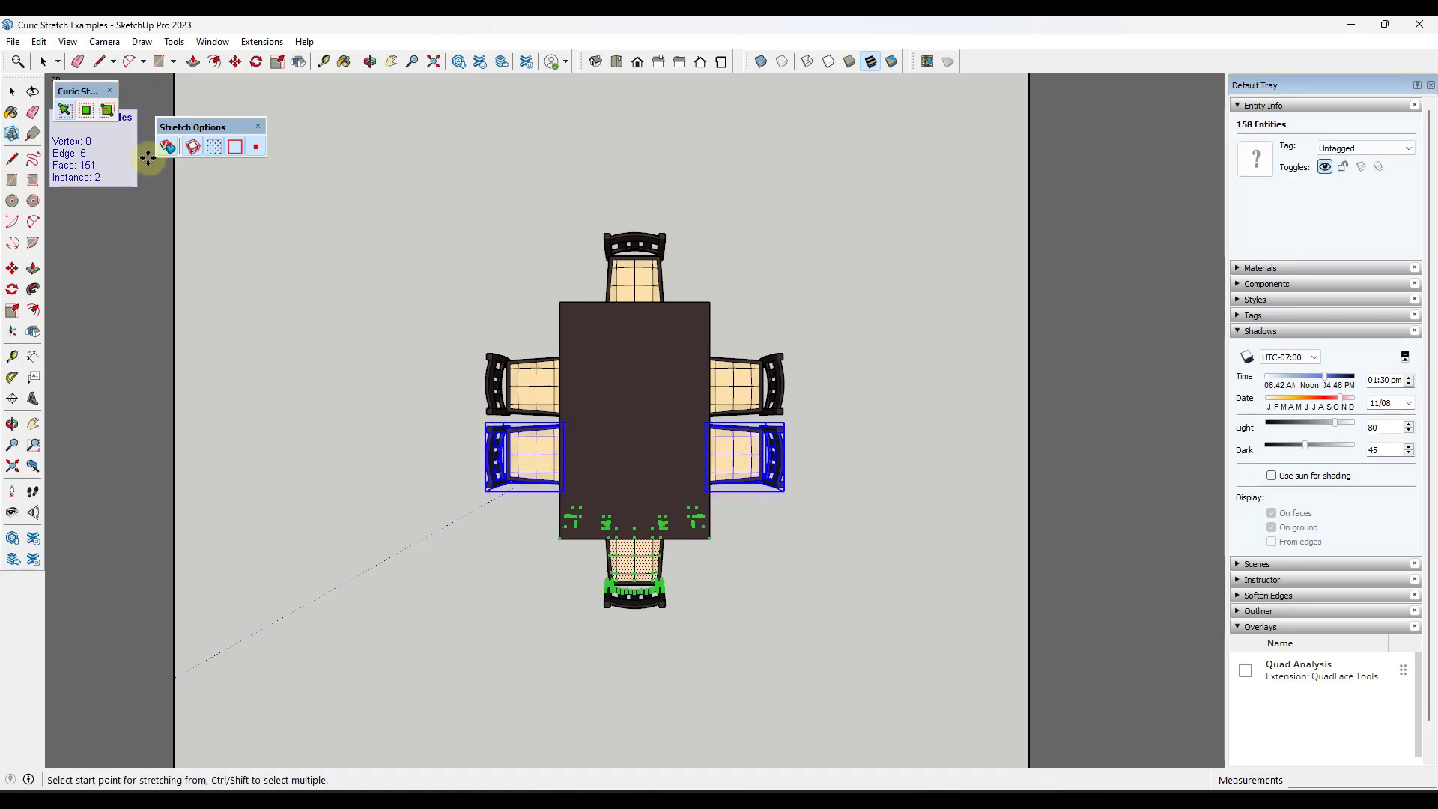
pyautogui.click(70, 112)
pyautogui.moveTo(467, 426); pyautogui.dragTo(851, 665)
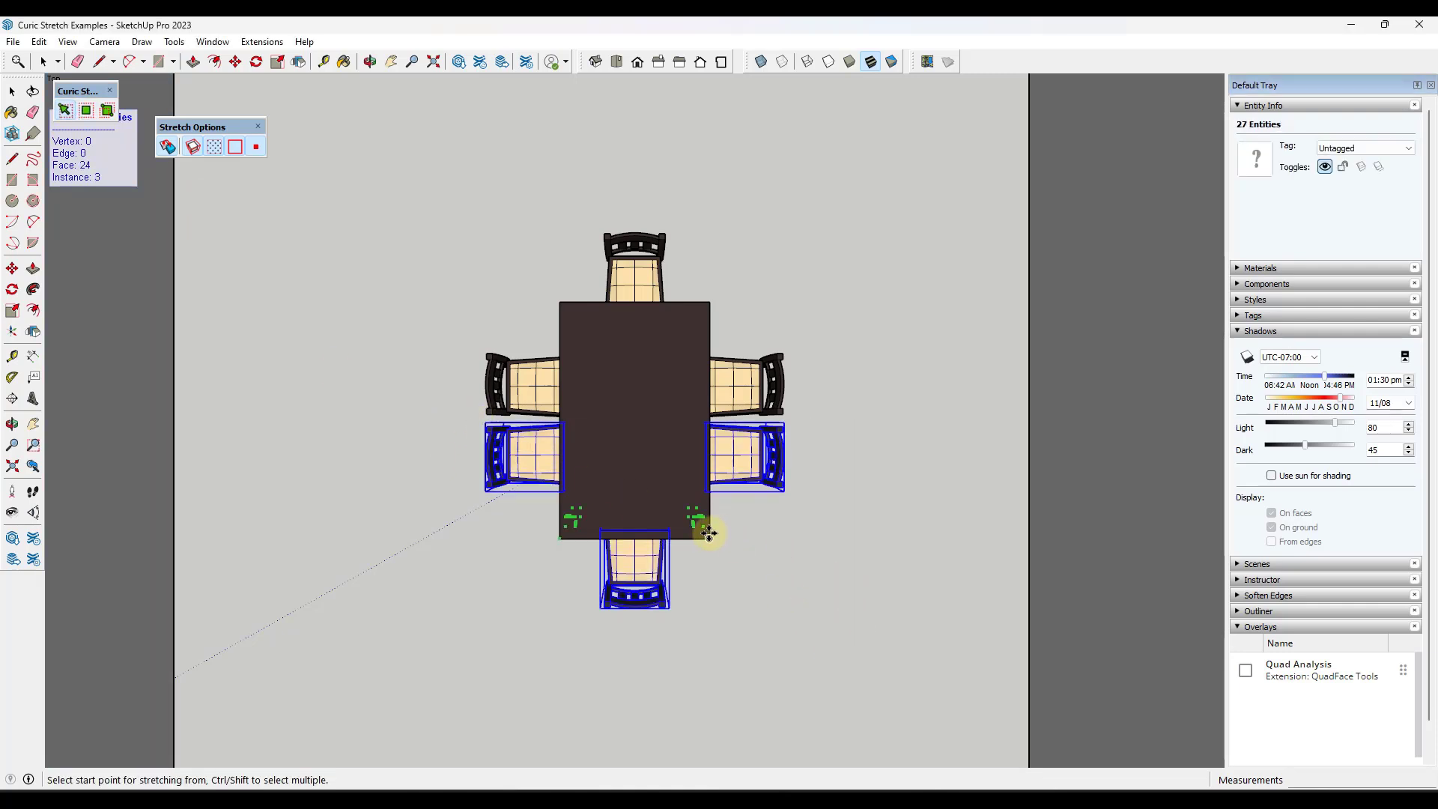
pyautogui.click(710, 537)
pyautogui.click(712, 645)
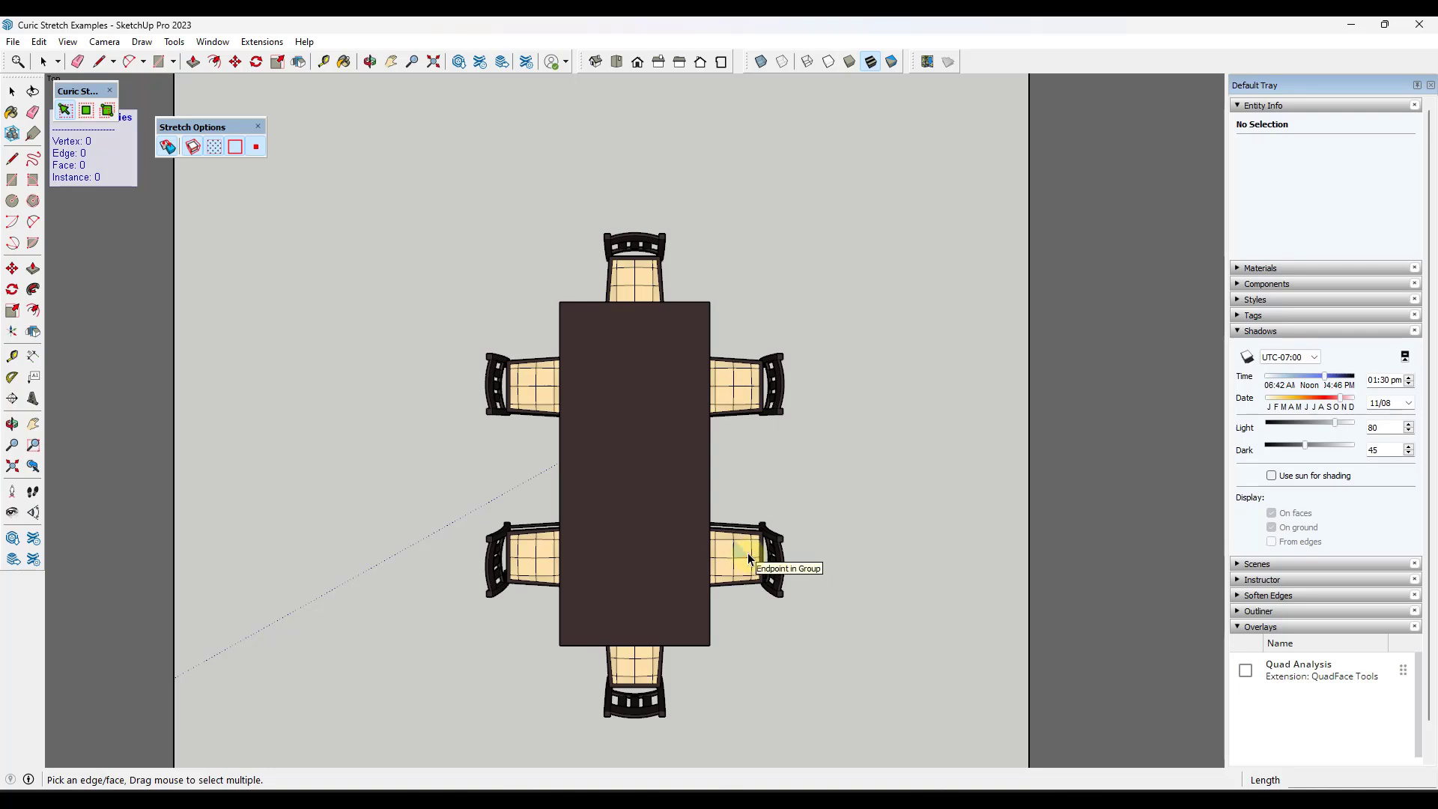
pyautogui.hotkey('ctrl', 'z')
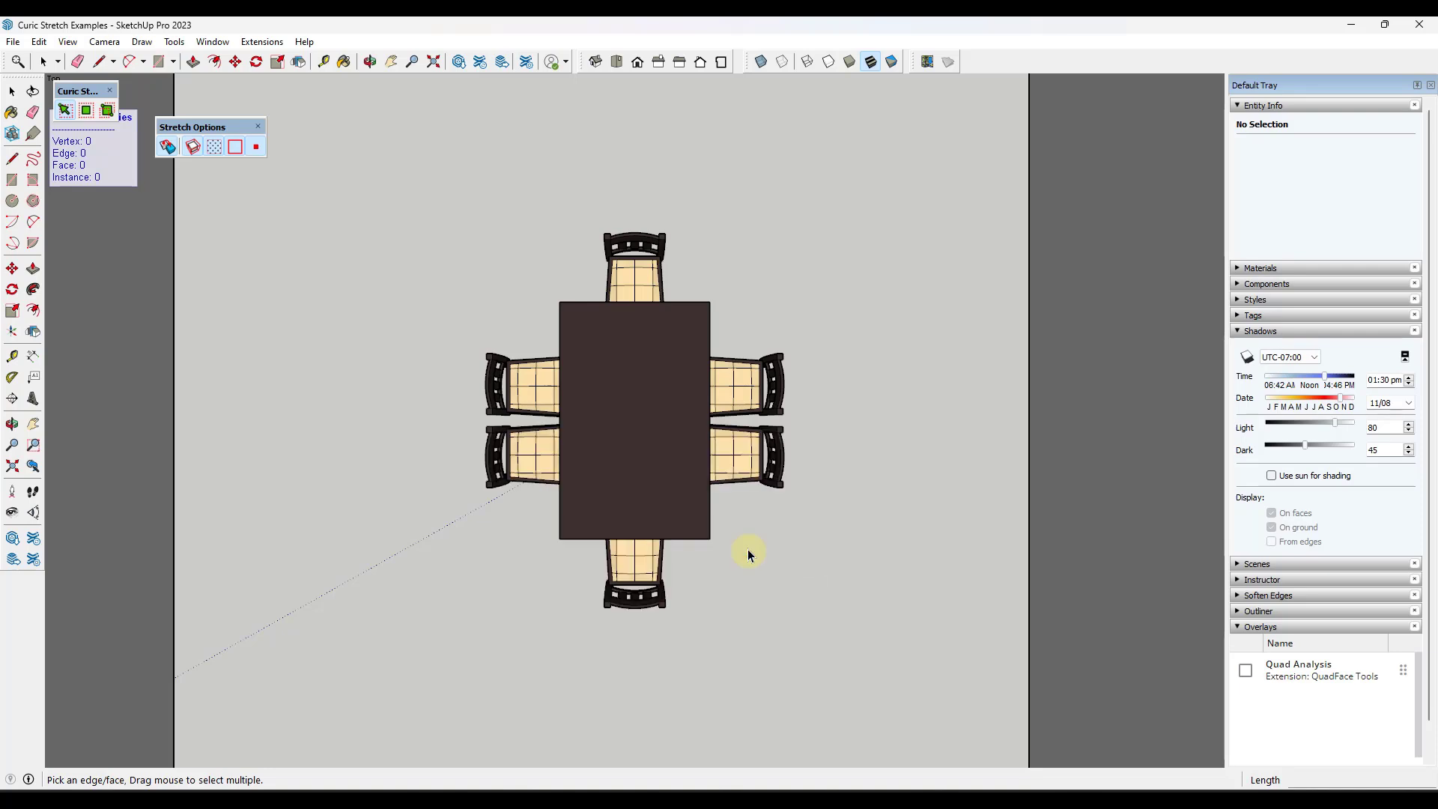
# Turn off the stretching of whole component instances, box-select the table's lower half and chairs, and stretch only the table downward.
pyautogui.click(194, 149)
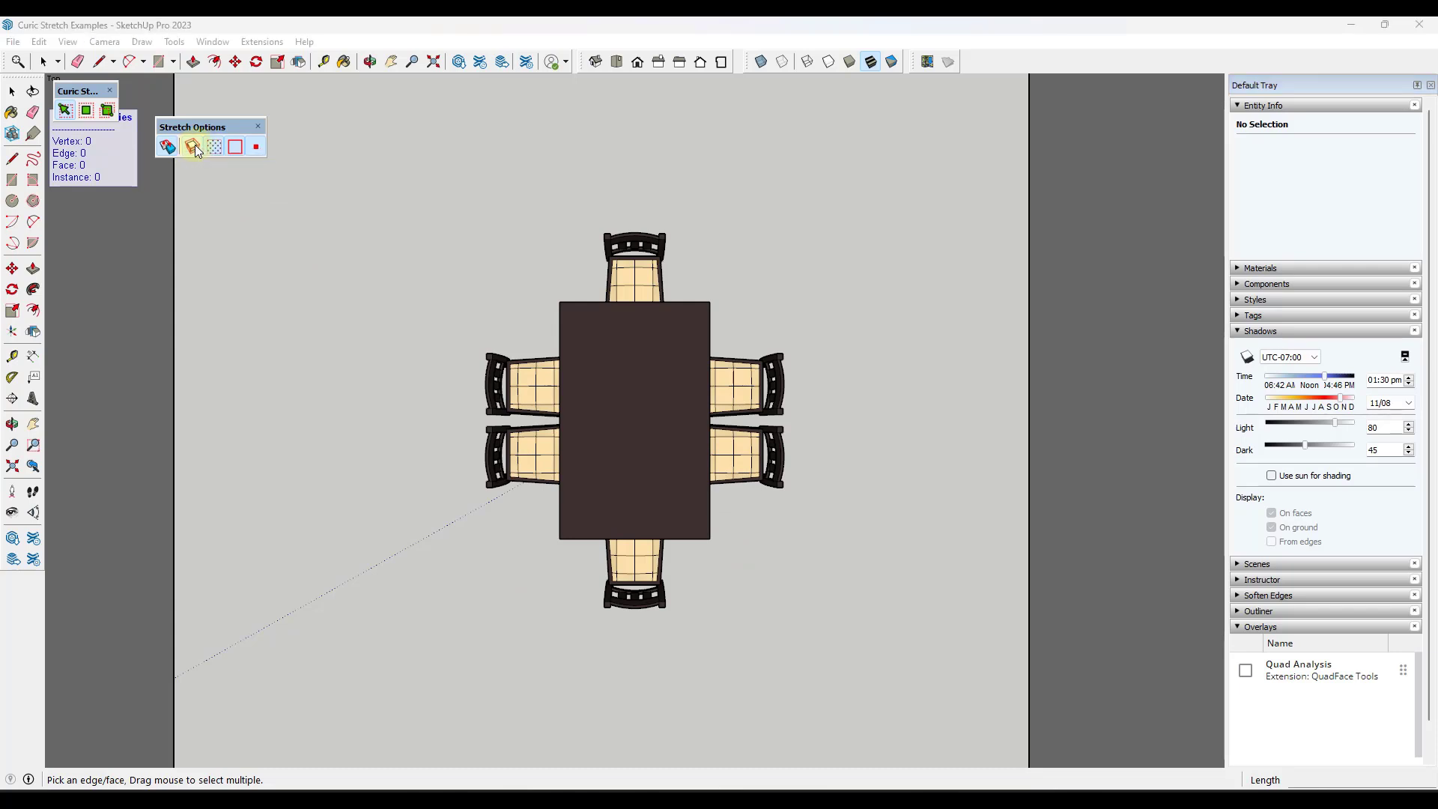
pyautogui.click(65, 115)
pyautogui.moveTo(466, 420); pyautogui.dragTo(832, 667)
pyautogui.click(702, 516)
pyautogui.click(704, 650)
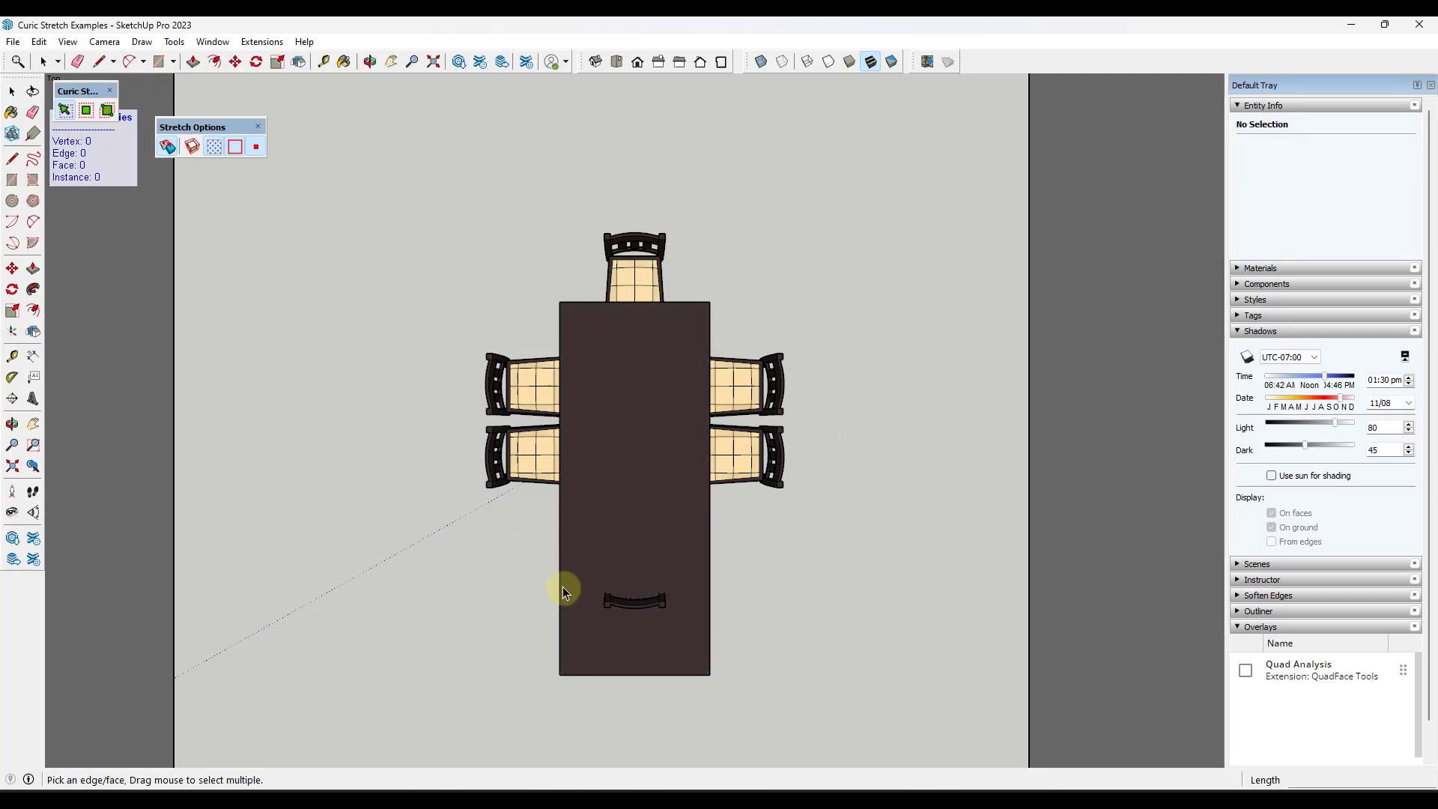
# In top view, turn off face, edge and vertex stretching, and stretch only the three lower chairs away from the restored table.
pyautogui.moveTo(706, 639); pyautogui.dragTo(686, 510, button='middle')
pyautogui.scroll(-3, 663, 460)
pyautogui.scroll(-2, 584, 452)
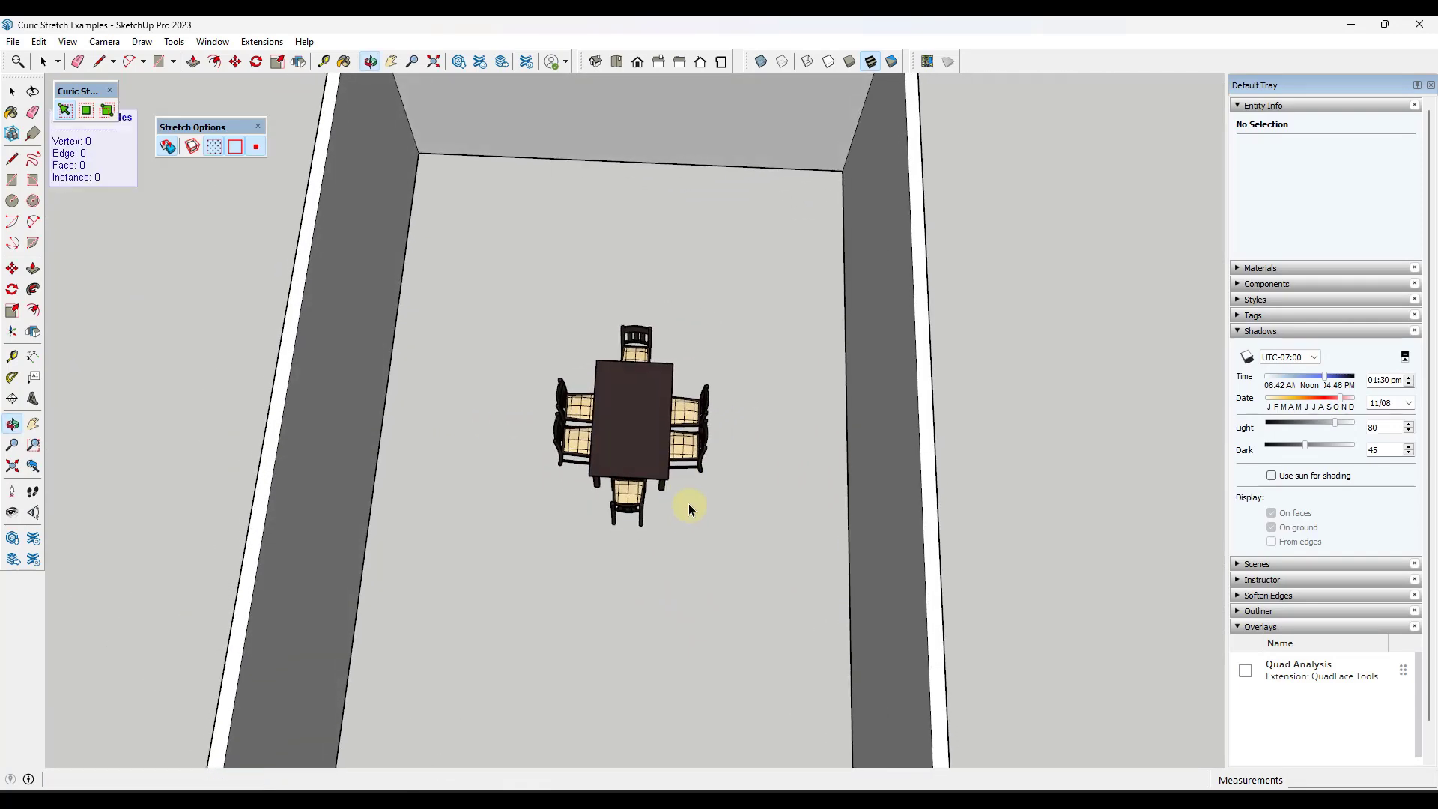
pyautogui.scroll(3, 680, 466)
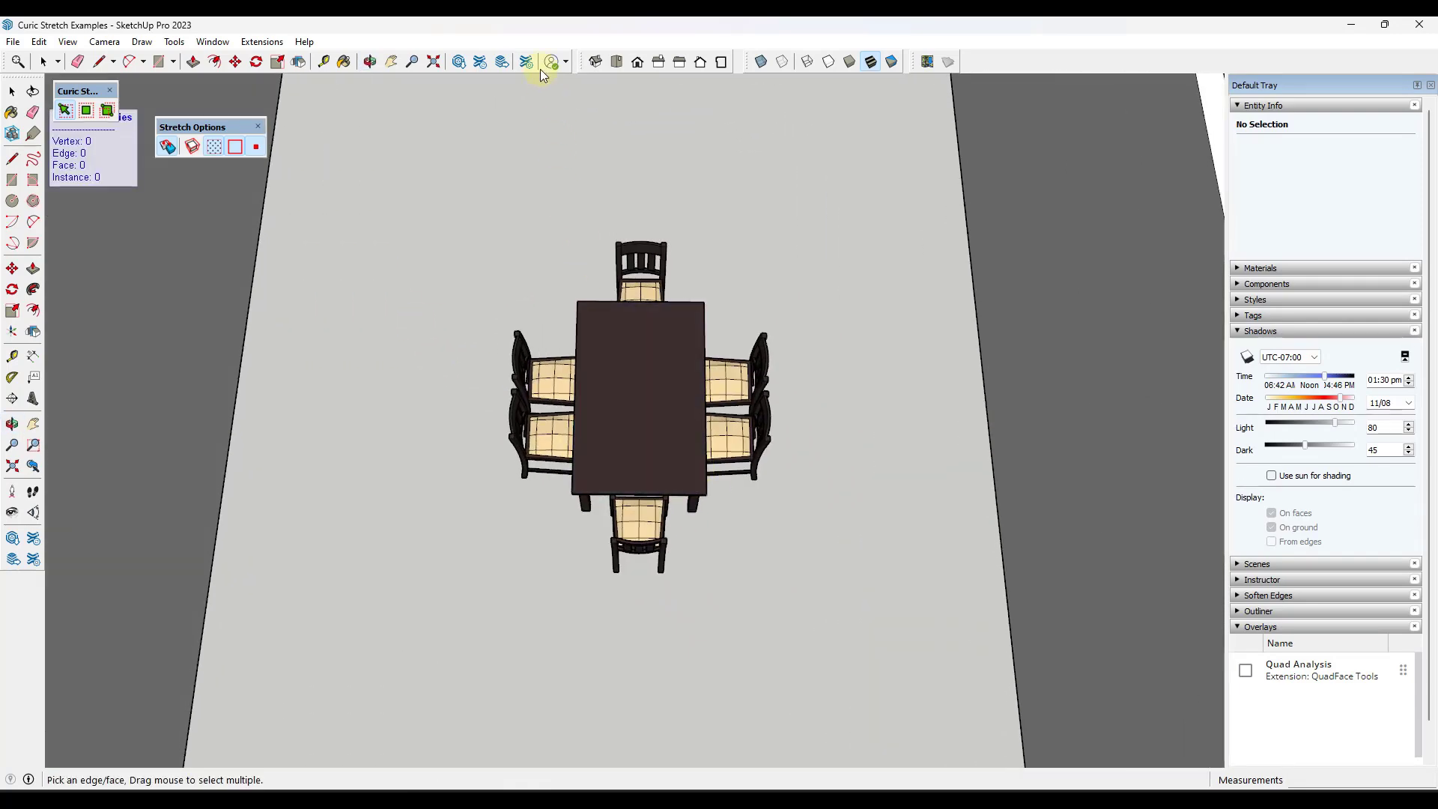
pyautogui.click(617, 64)
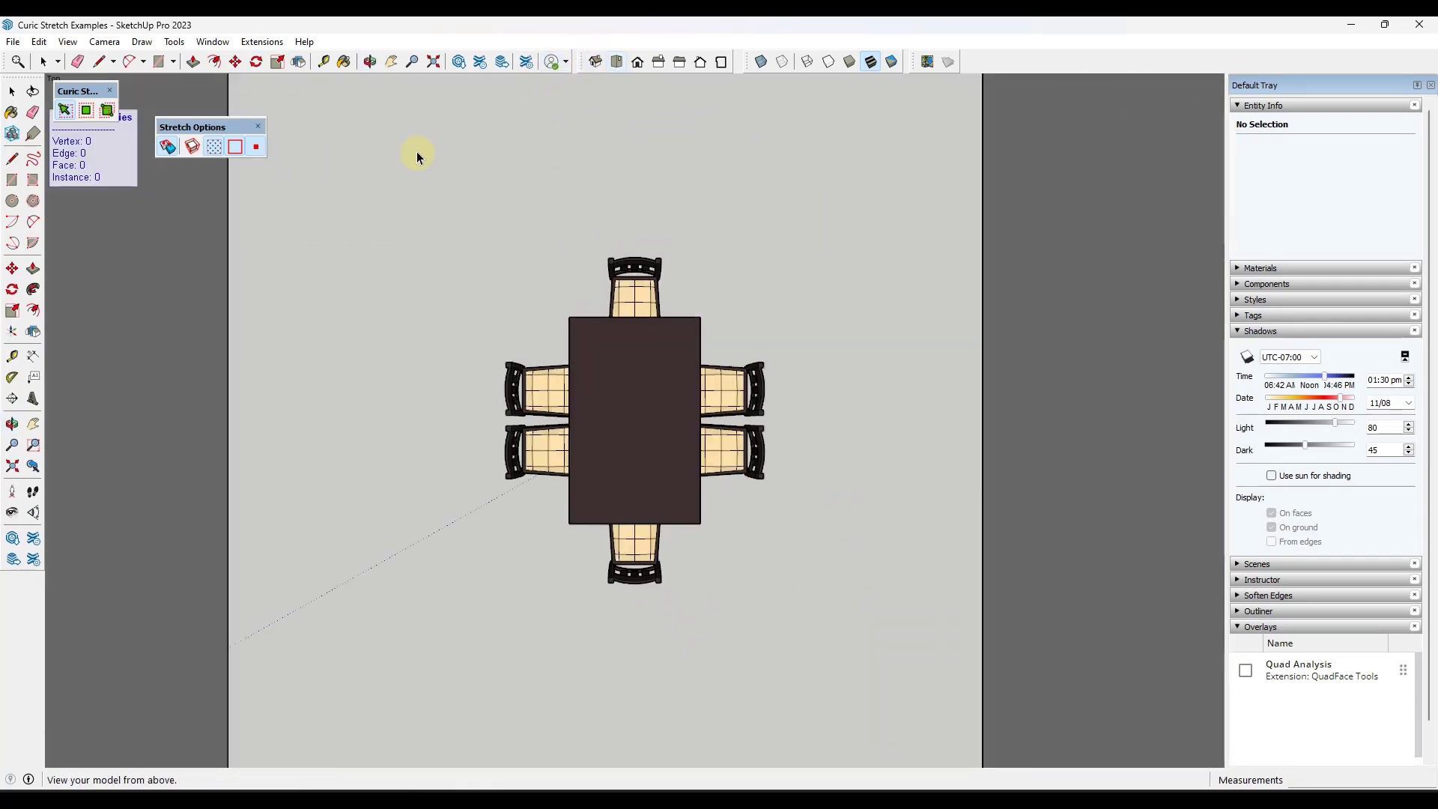
pyautogui.click(211, 151)
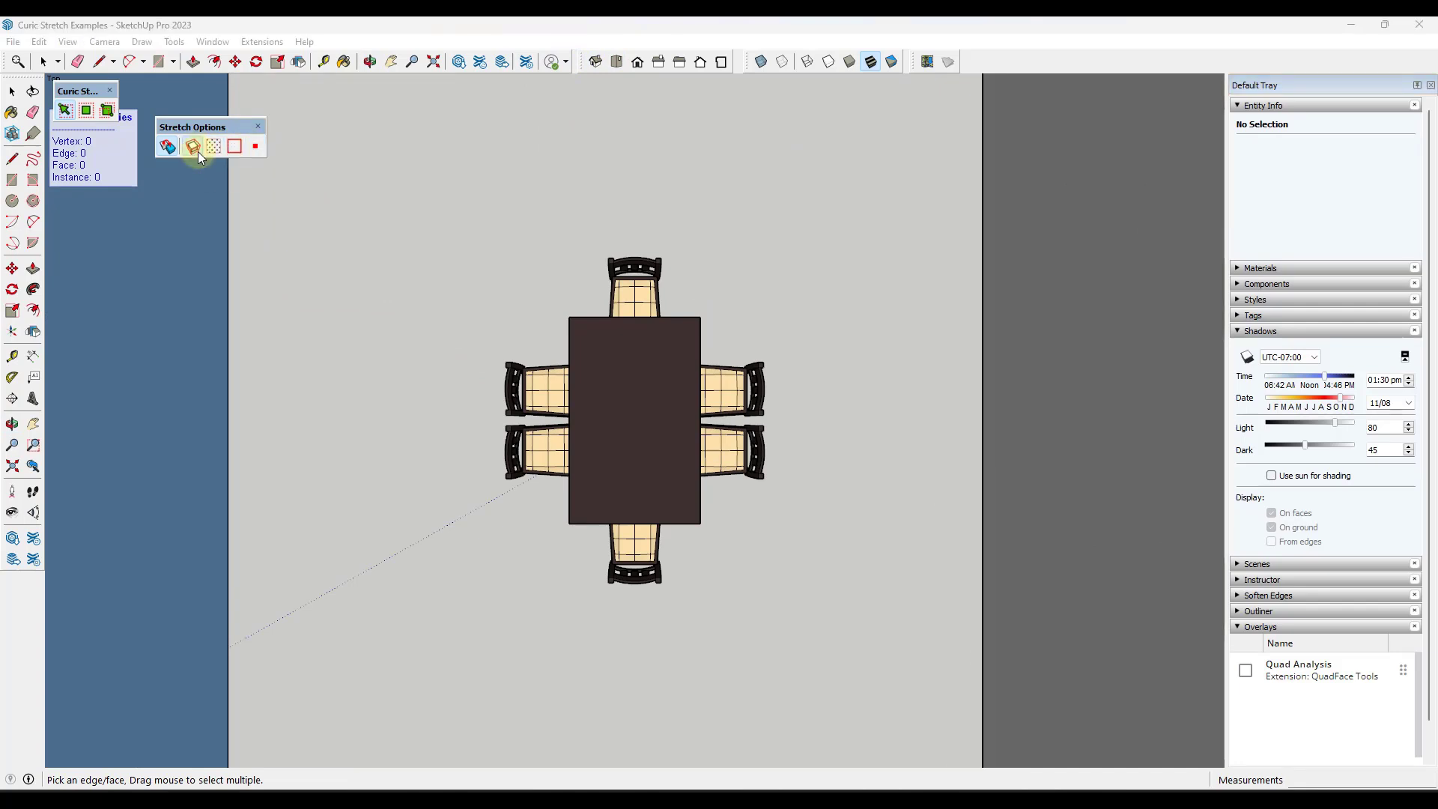
pyautogui.moveTo(490, 418); pyautogui.dragTo(873, 631)
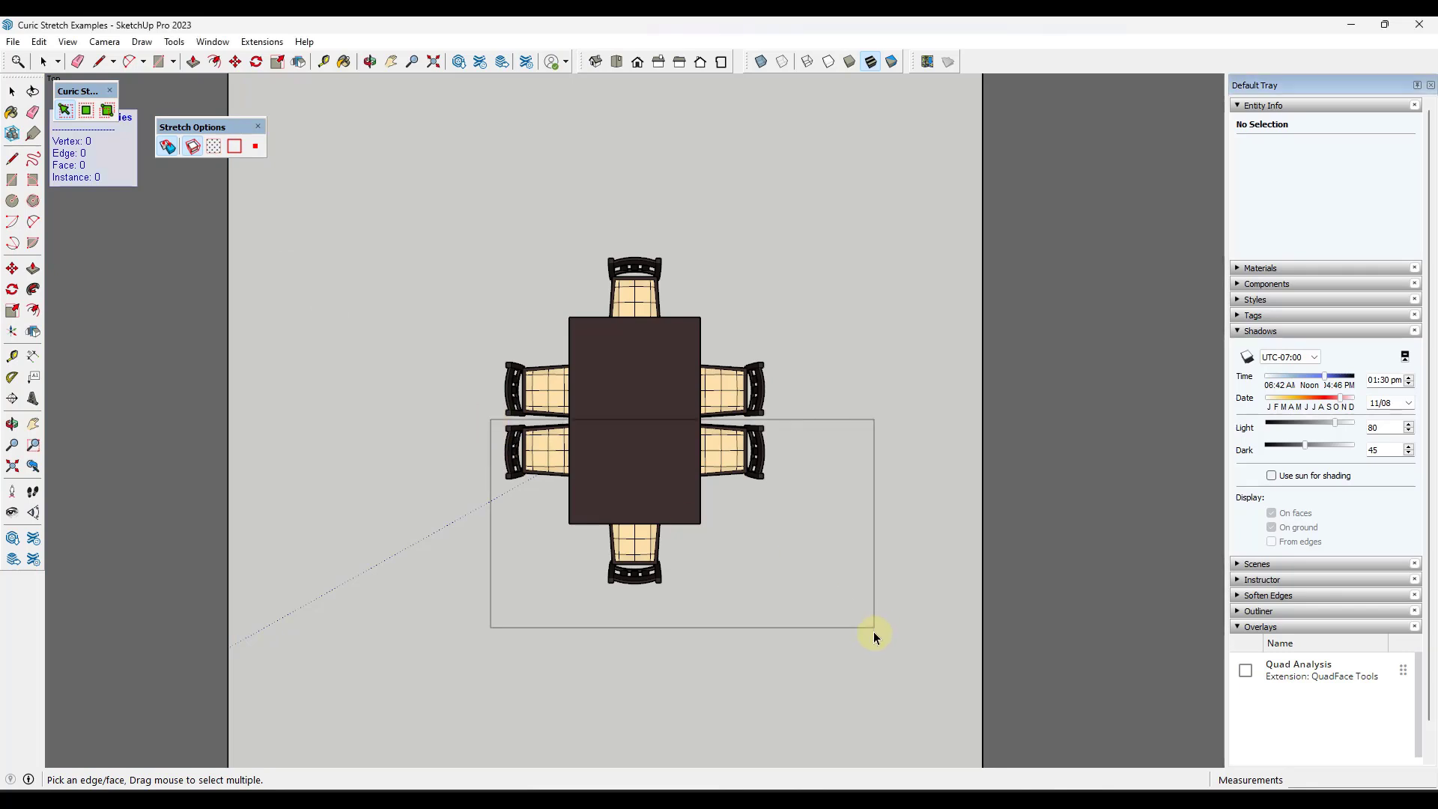
pyautogui.click(743, 464)
pyautogui.click(744, 599)
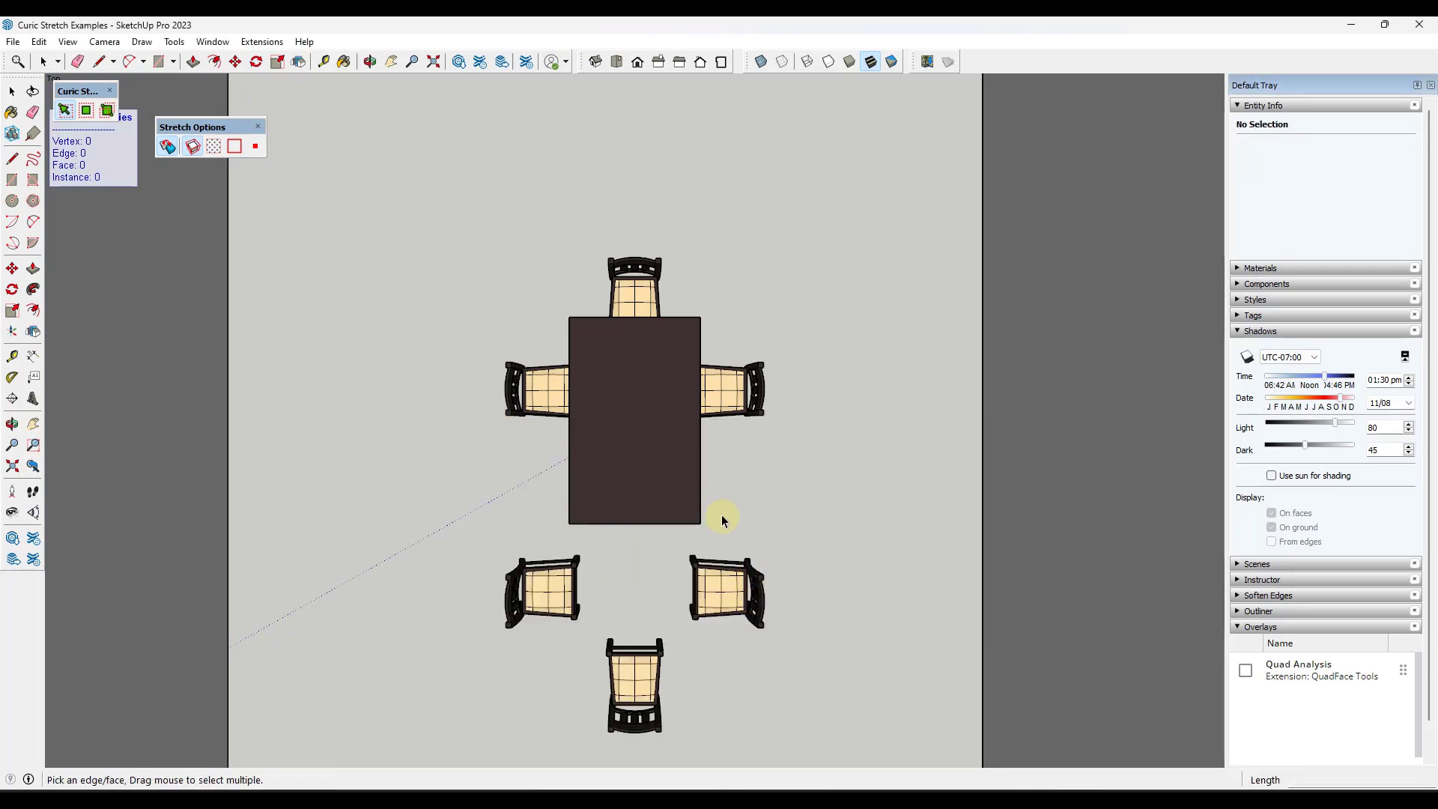
# Box-select the table's upper half with its three chairs, stretch only the chairs upward away from the table, and inspect the spread-out dining set.
pyautogui.click(64, 110)
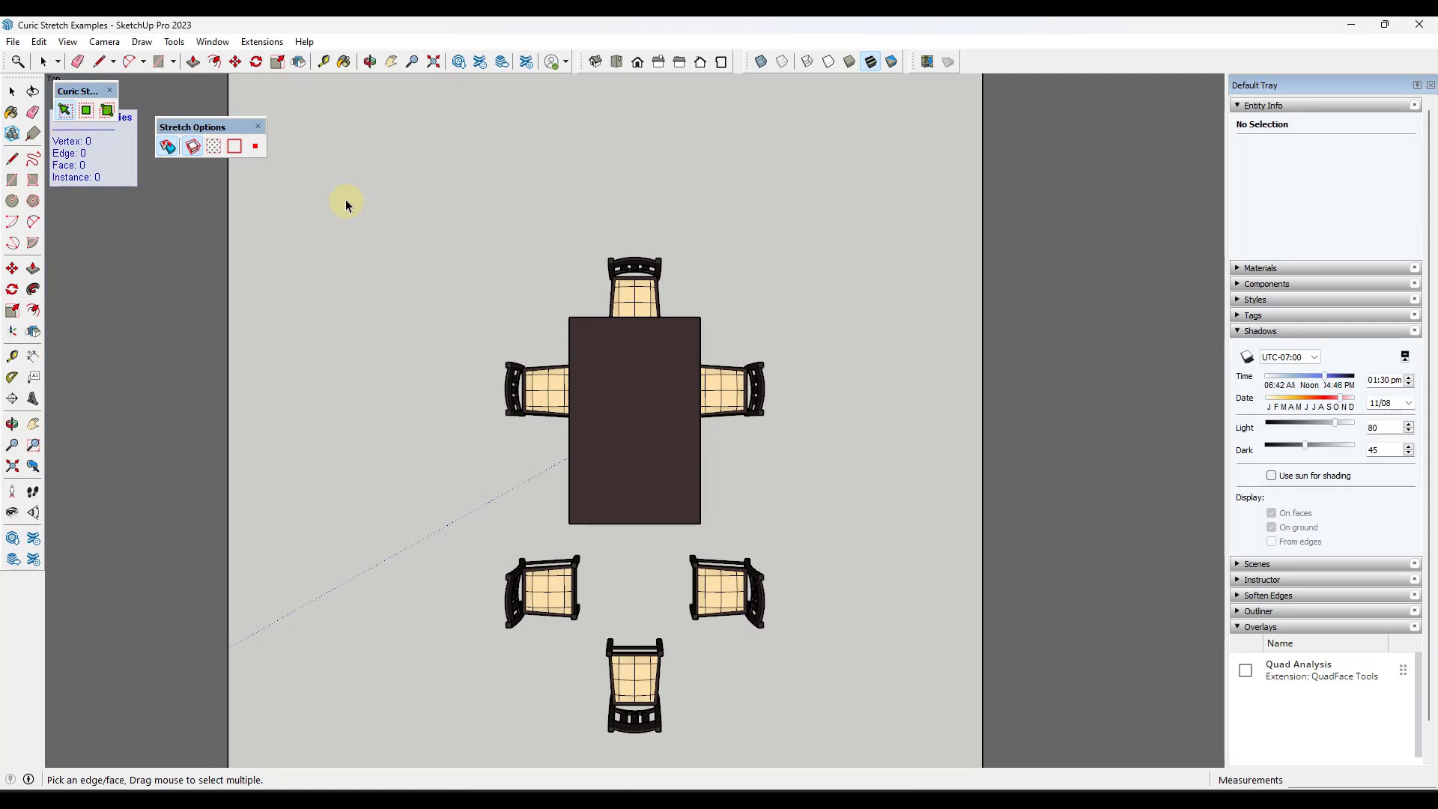
pyautogui.moveTo(433, 205); pyautogui.dragTo(902, 458)
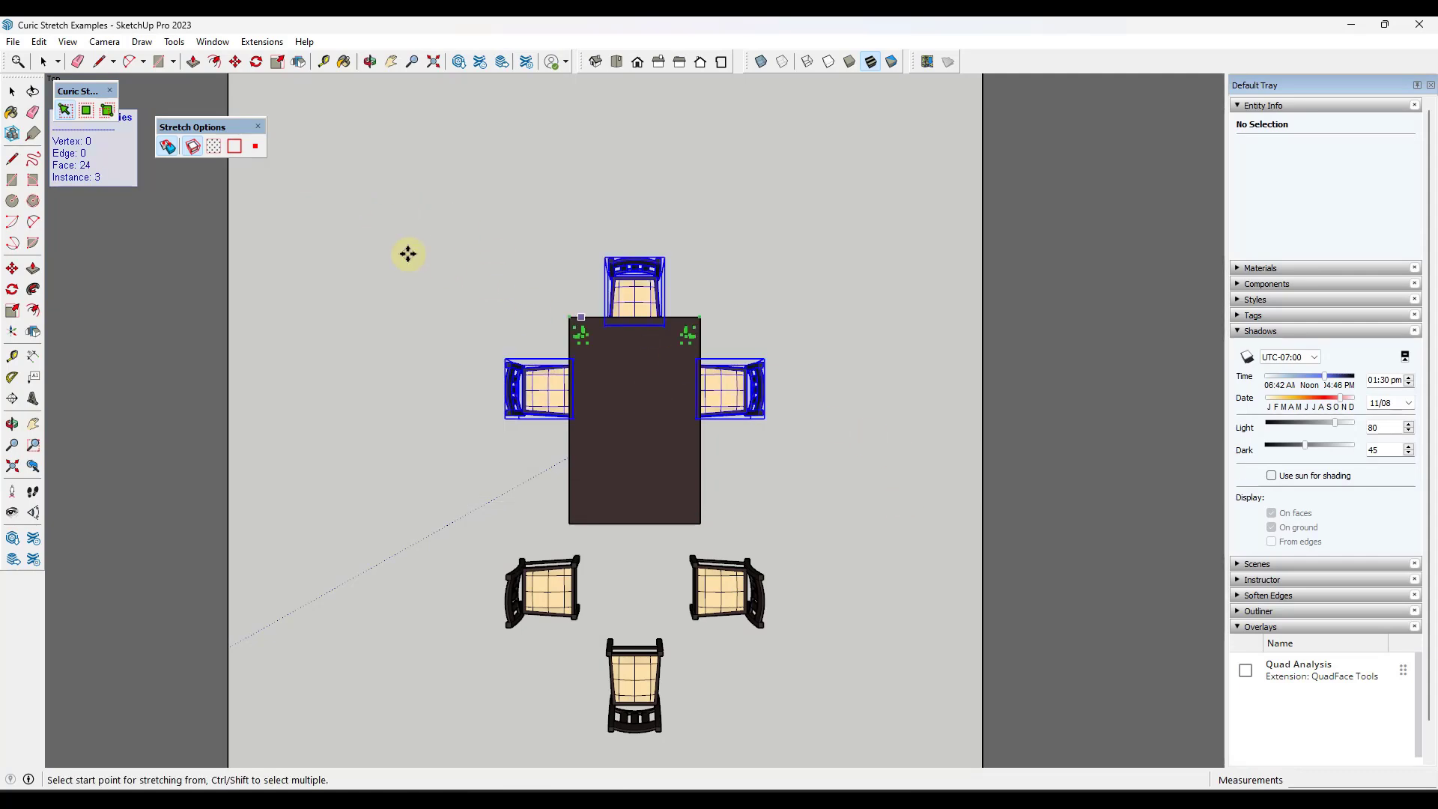
pyautogui.click(618, 301)
pyautogui.click(625, 191)
pyautogui.scroll(-3, 684, 466)
pyautogui.moveTo(694, 691); pyautogui.dragTo(481, 356, button='middle')
pyautogui.scroll(5, 621, 474)
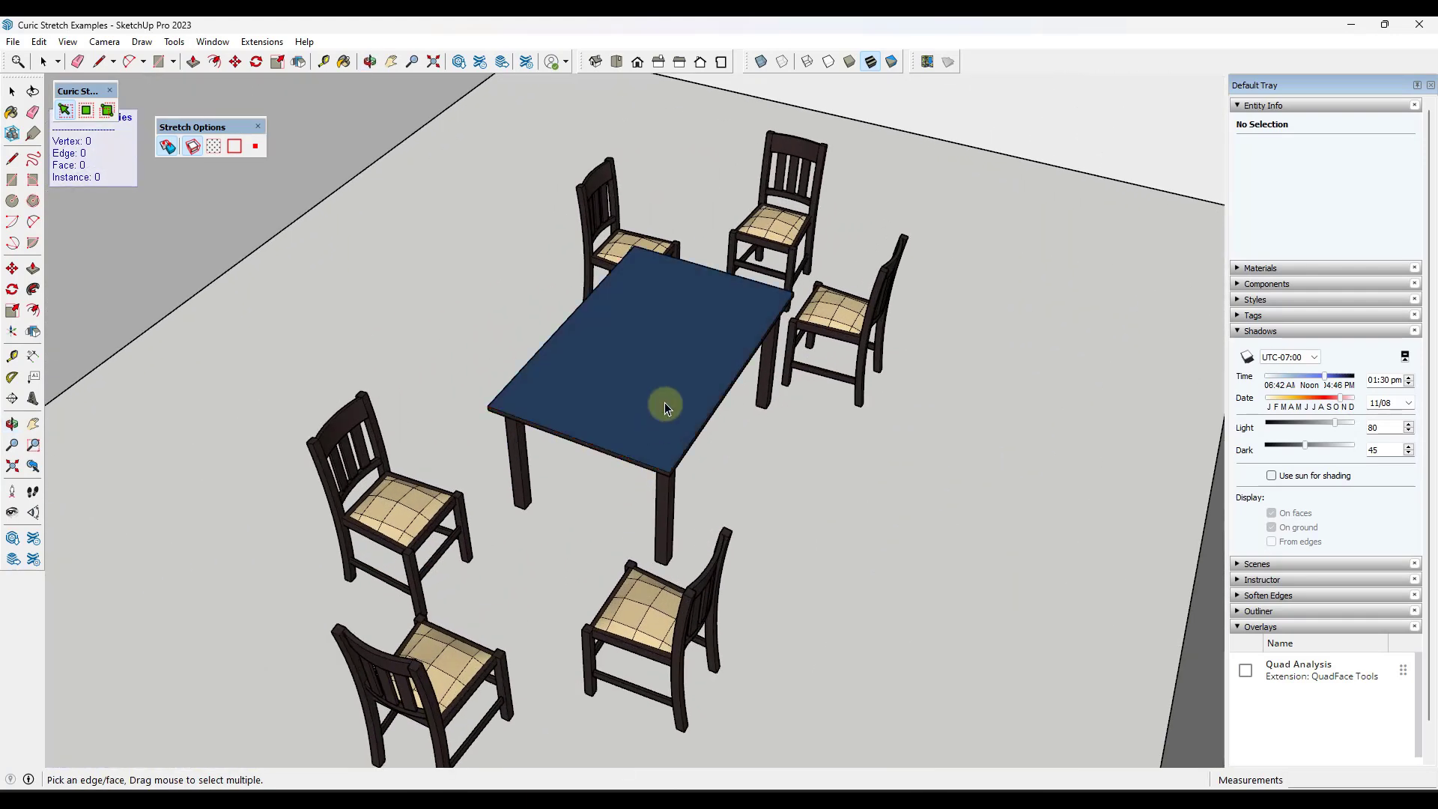
pyautogui.scroll(-3, 725, 434)
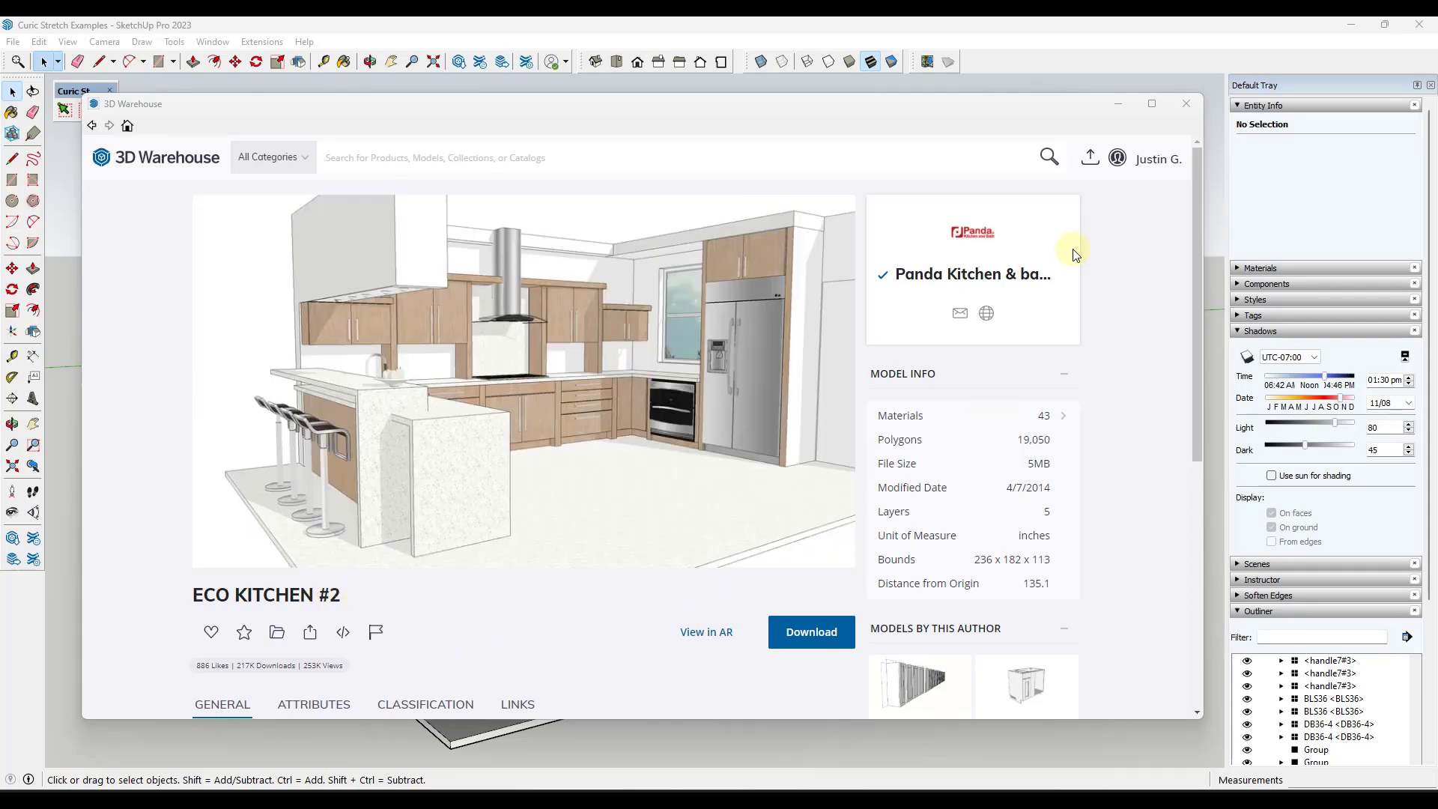
# Minimise the 3D Warehouse window and examine the kitchen model's cabinets, appliances, floor and walls from several angles.
pyautogui.click(1117, 107)
pyautogui.scroll(3, 869, 524)
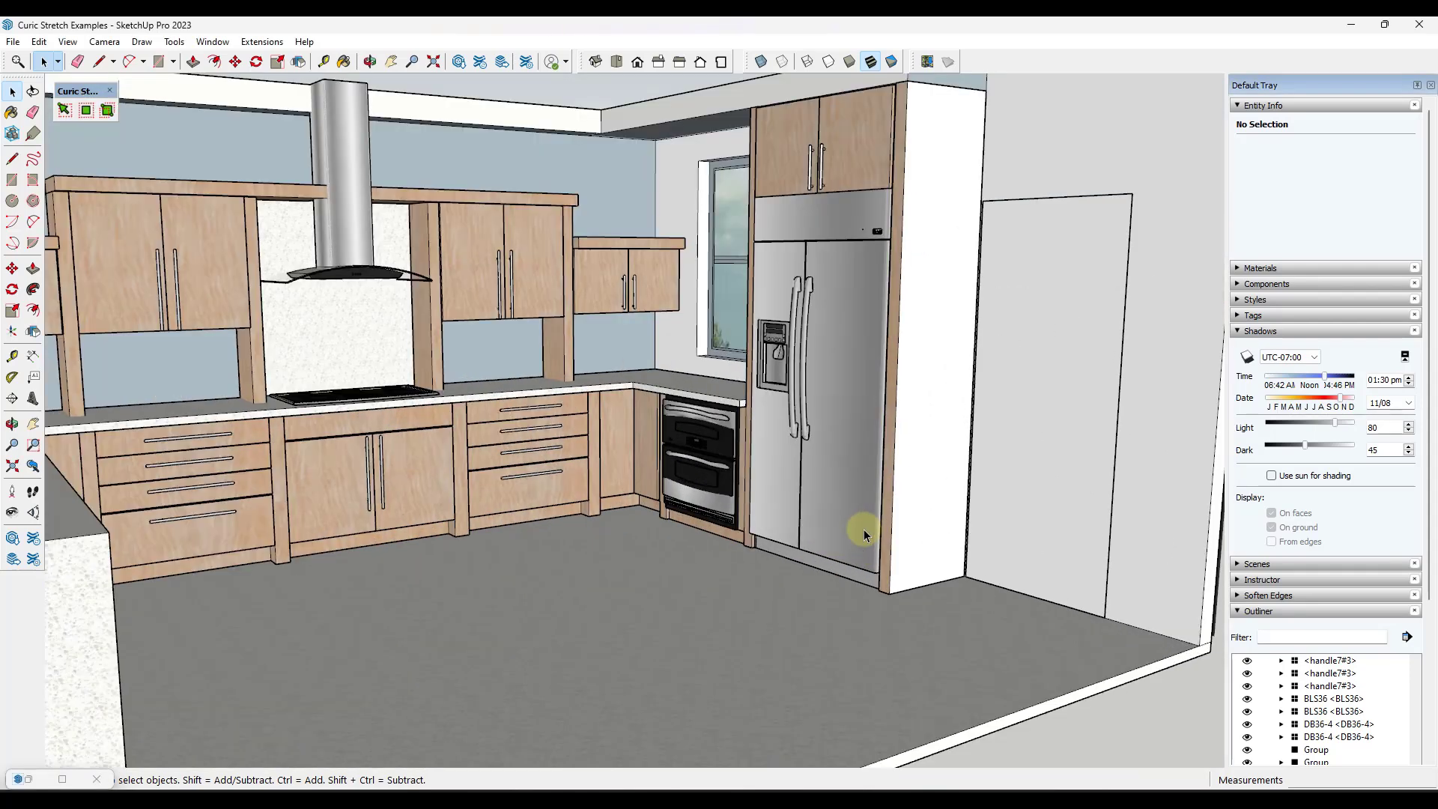
pyautogui.press('w')
pyautogui.moveTo(757, 523); pyautogui.dragTo(614, 488)
pyautogui.scroll(-10, 614, 489)
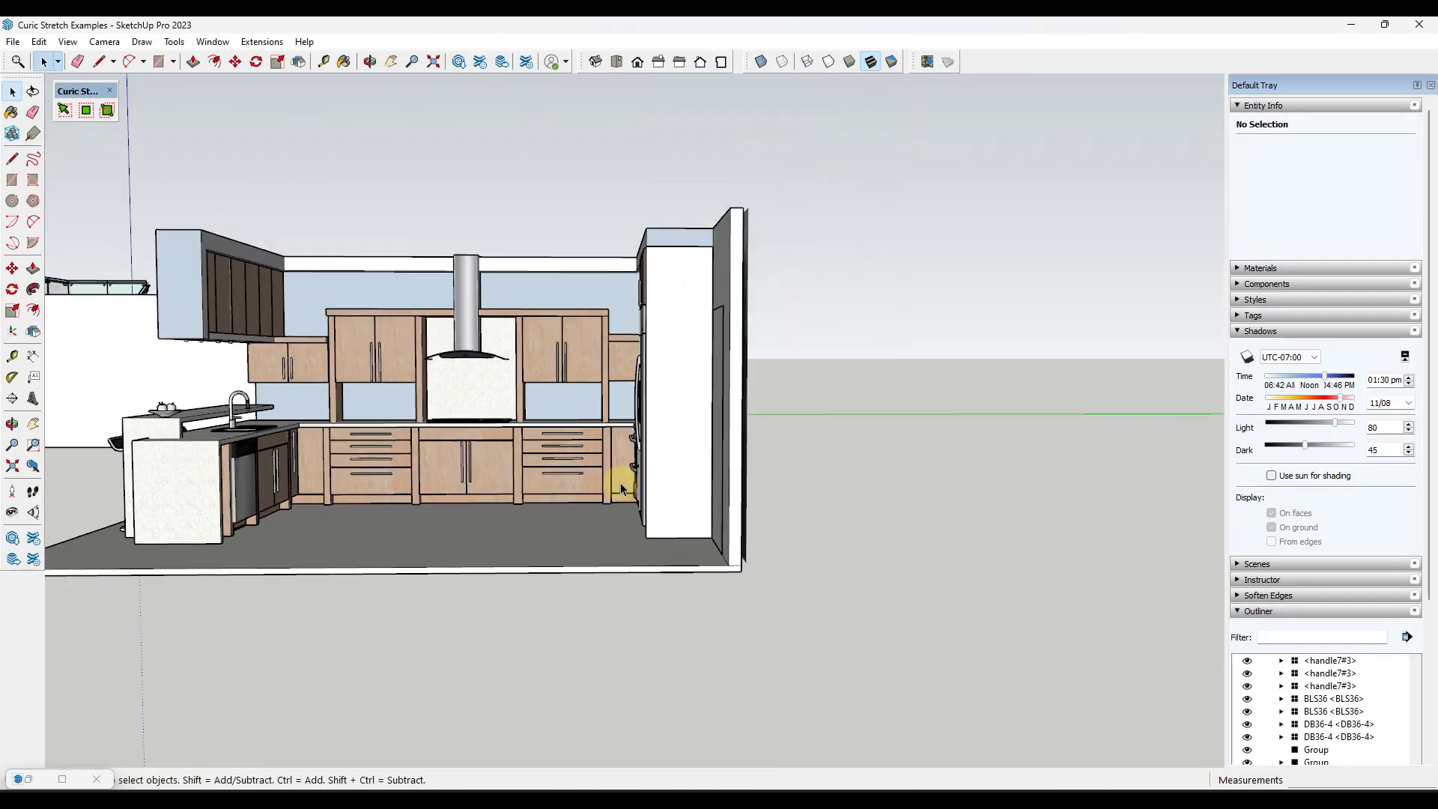
pyautogui.moveTo(627, 520); pyautogui.dragTo(682, 467, button='middle')
pyautogui.scroll(5, 587, 475)
pyautogui.scroll(-5, 577, 489)
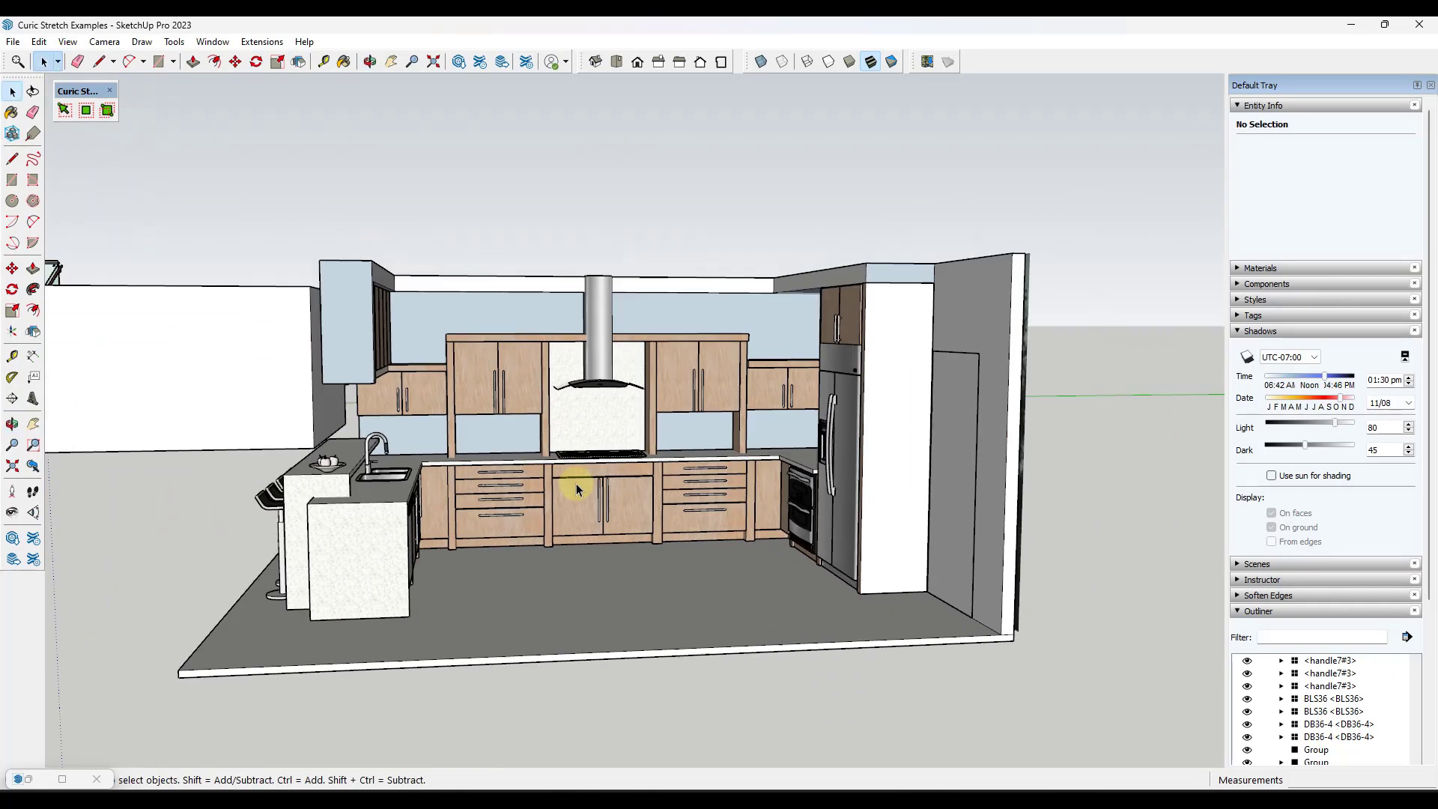
pyautogui.moveTo(758, 475); pyautogui.dragTo(712, 454, button='middle')
# Box-select the kitchen's refrigerator end with its wall and stretch it outward along the green axis to lengthen the room.
pyautogui.click(65, 109)
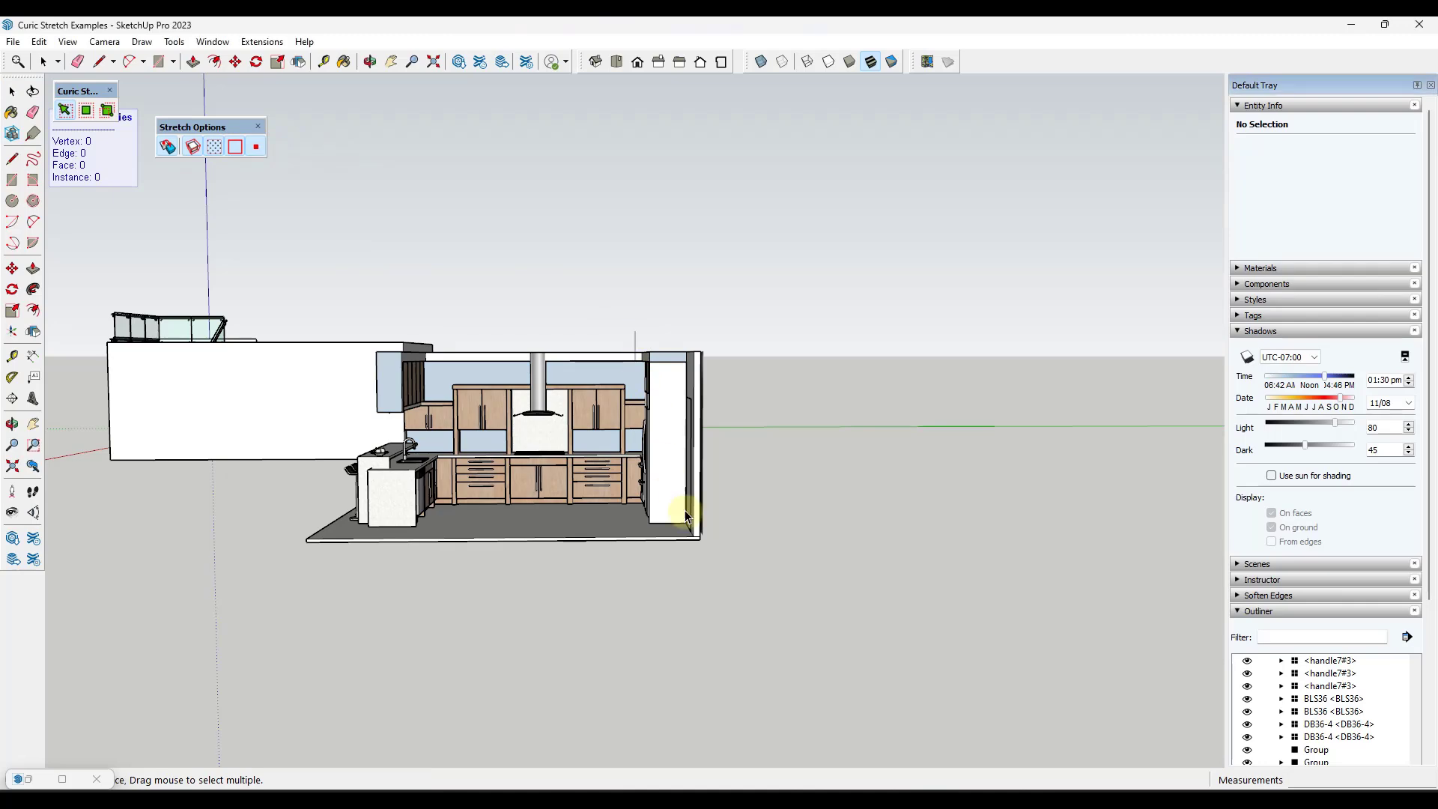
pyautogui.moveTo(779, 570); pyautogui.dragTo(780, 573)
pyautogui.moveTo(663, 461); pyautogui.dragTo(719, 477, button='middle')
pyautogui.click(706, 447)
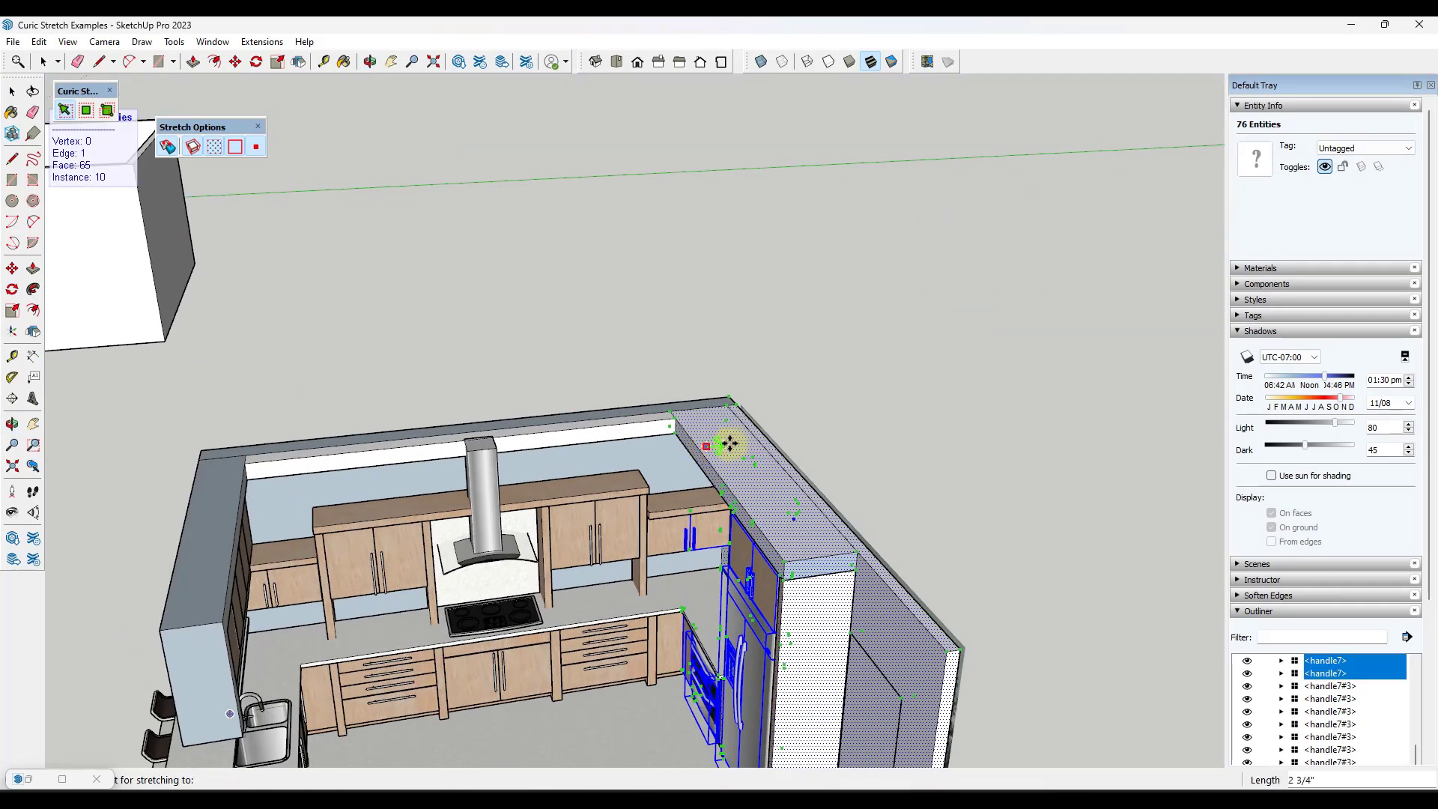
pyautogui.click(804, 439)
pyautogui.scroll(-4, 734, 404)
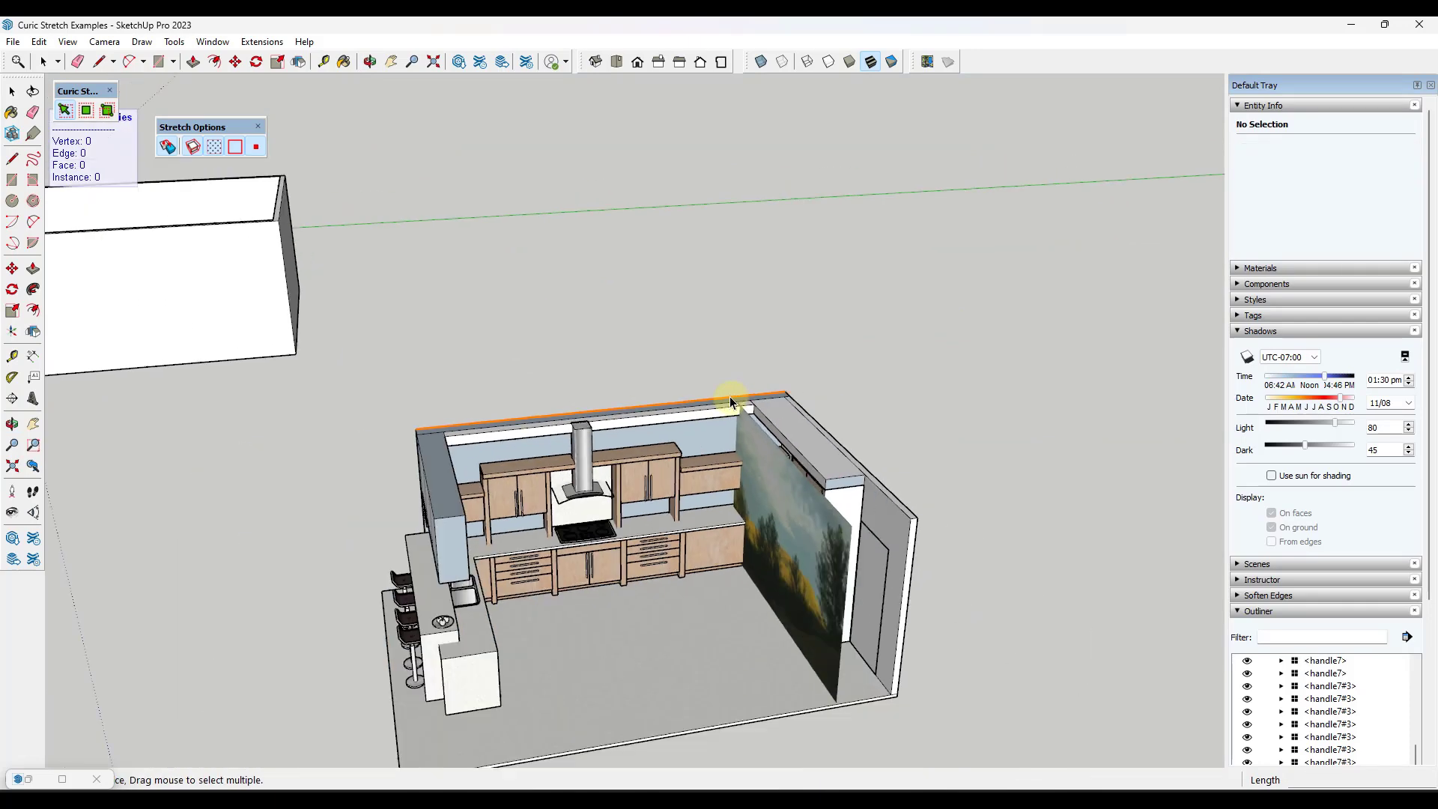
# Open the kitchen component for editing and move the landscape image about 7 feet outward, behind the refrigerator-side wall.
pyautogui.moveTo(793, 485); pyautogui.dragTo(808, 425, button='middle')
pyautogui.press('space')
pyautogui.doubleClick(837, 457)
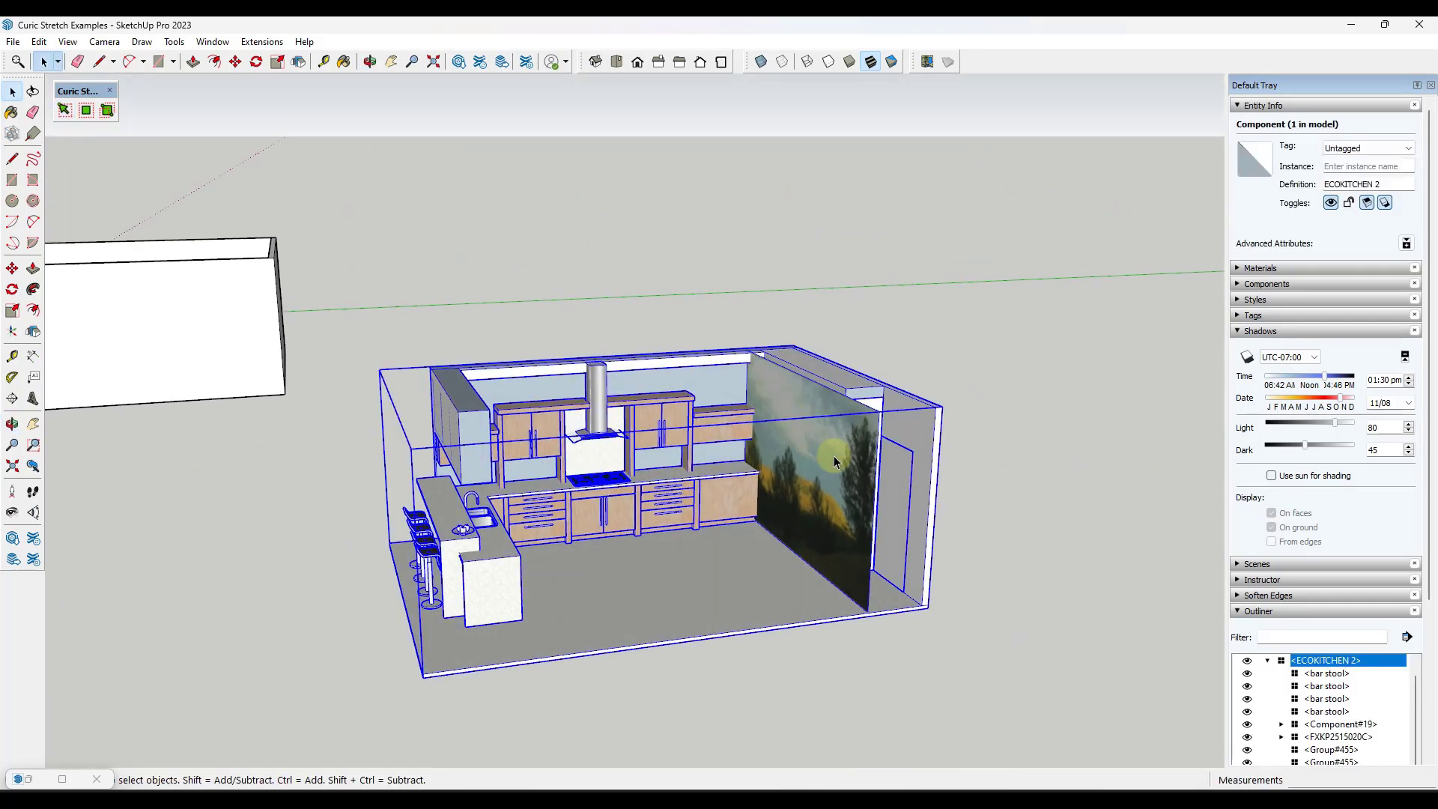
pyautogui.click(836, 458)
pyautogui.doubleClick(830, 459)
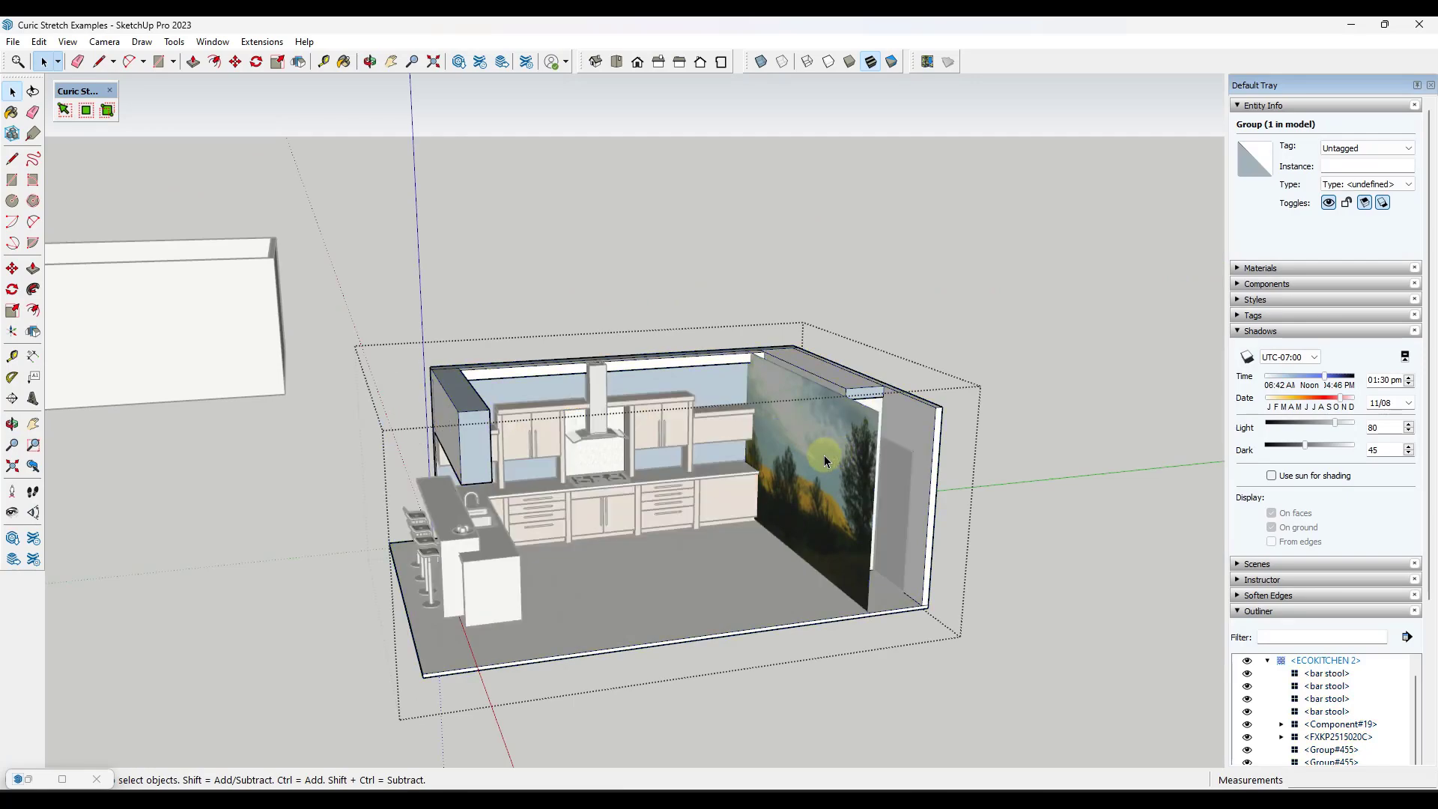
pyautogui.click(827, 460)
pyautogui.press('m')
pyautogui.click(826, 461)
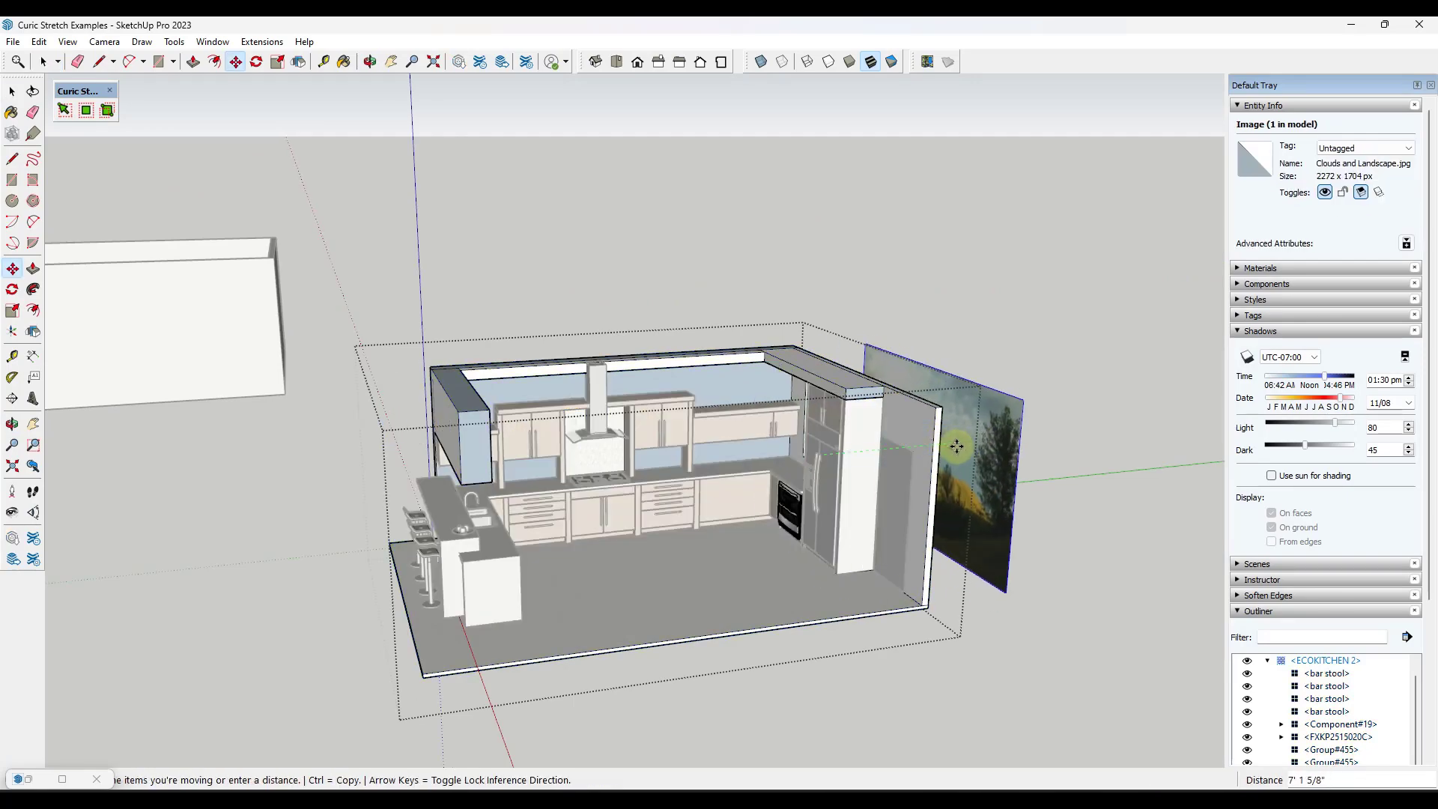
pyautogui.click(961, 445)
pyautogui.press('space')
pyautogui.click(867, 326)
# Examine the lengthened kitchen's cabinets, the window and its wall, and the image behind it from several angles.
pyautogui.moveTo(867, 325); pyautogui.dragTo(1046, 388, button='middle')
pyautogui.scroll(6, 1044, 387)
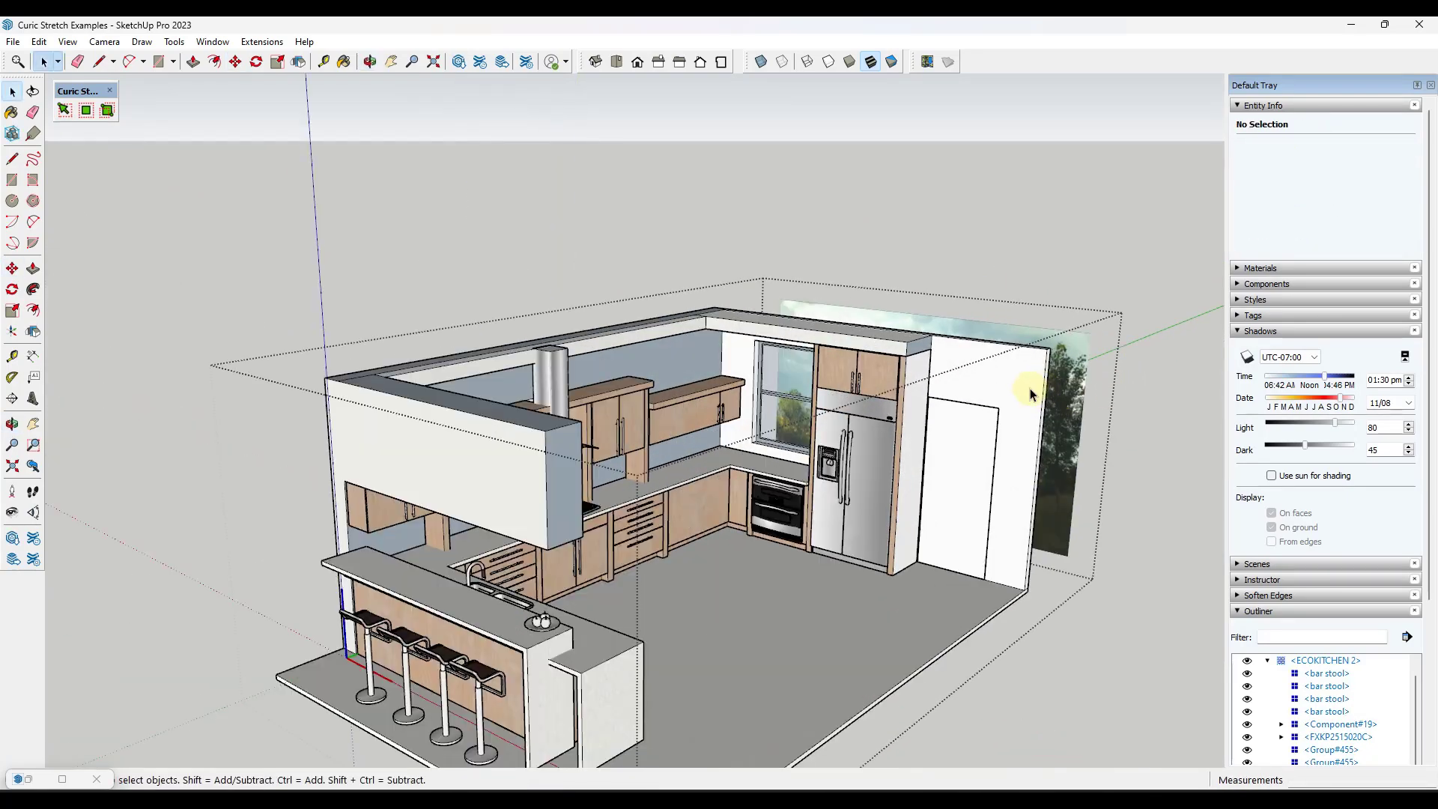
pyautogui.scroll(5, 674, 442)
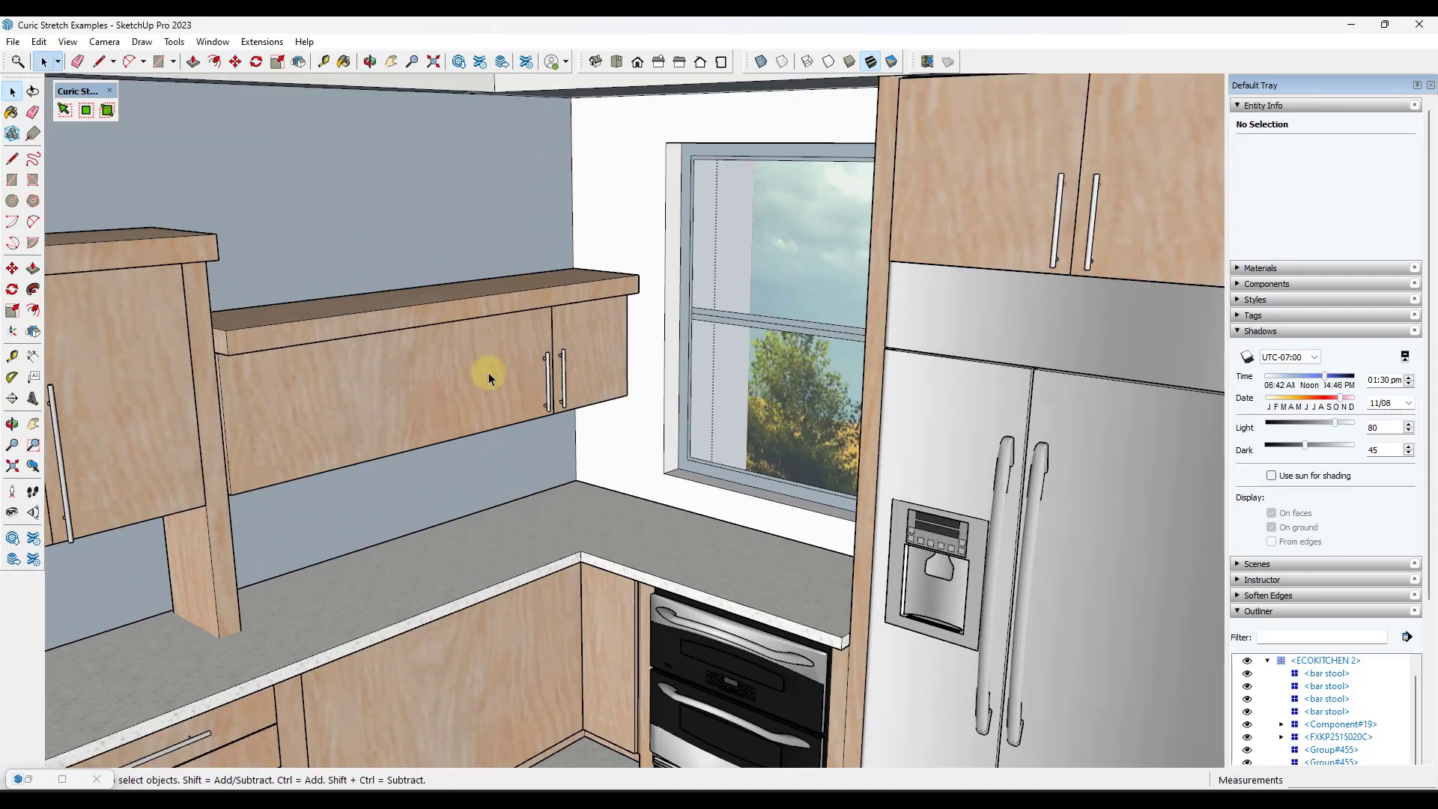
pyautogui.scroll(-8, 487, 386)
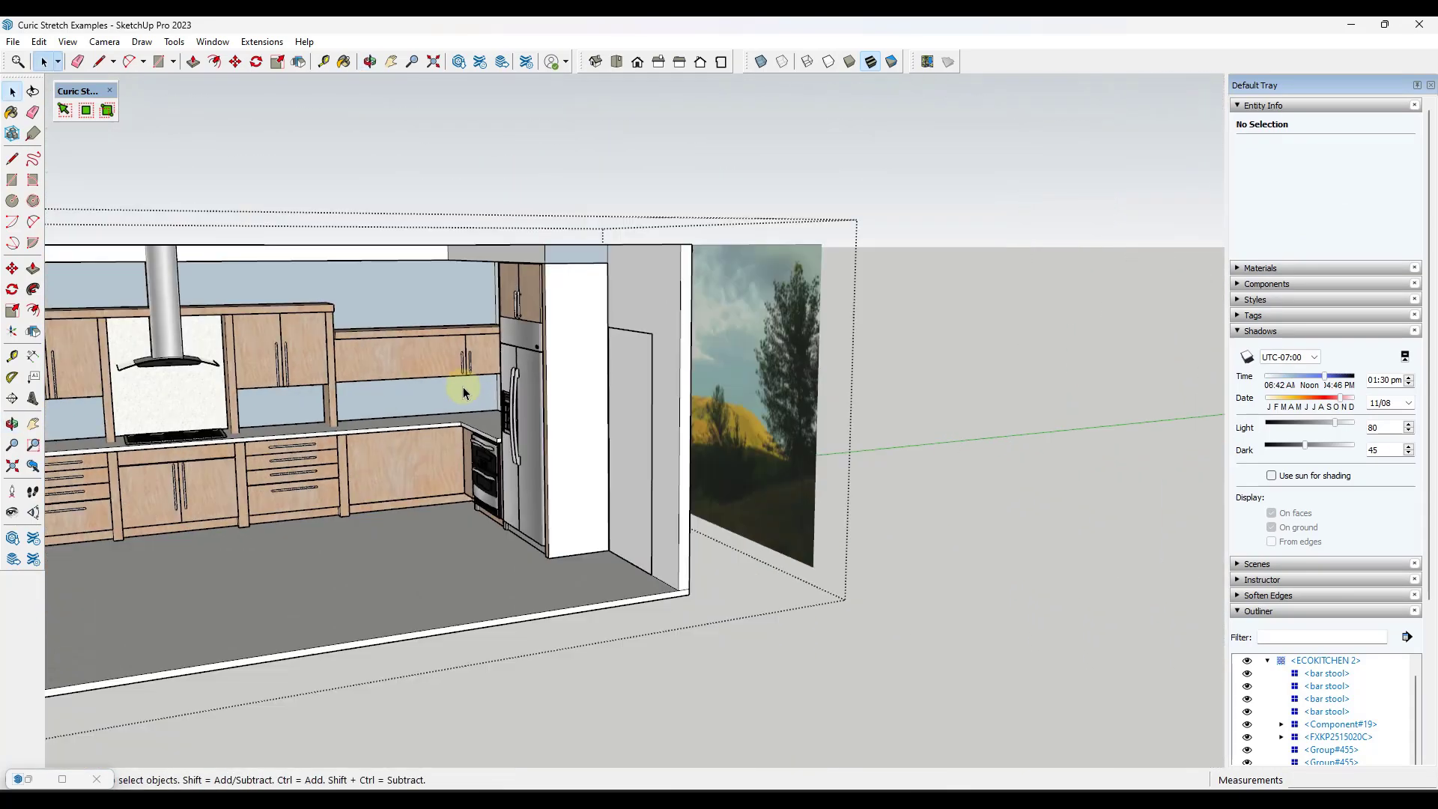
pyautogui.scroll(-6, 465, 391)
pyautogui.moveTo(417, 408); pyautogui.dragTo(455, 285, button='middle')
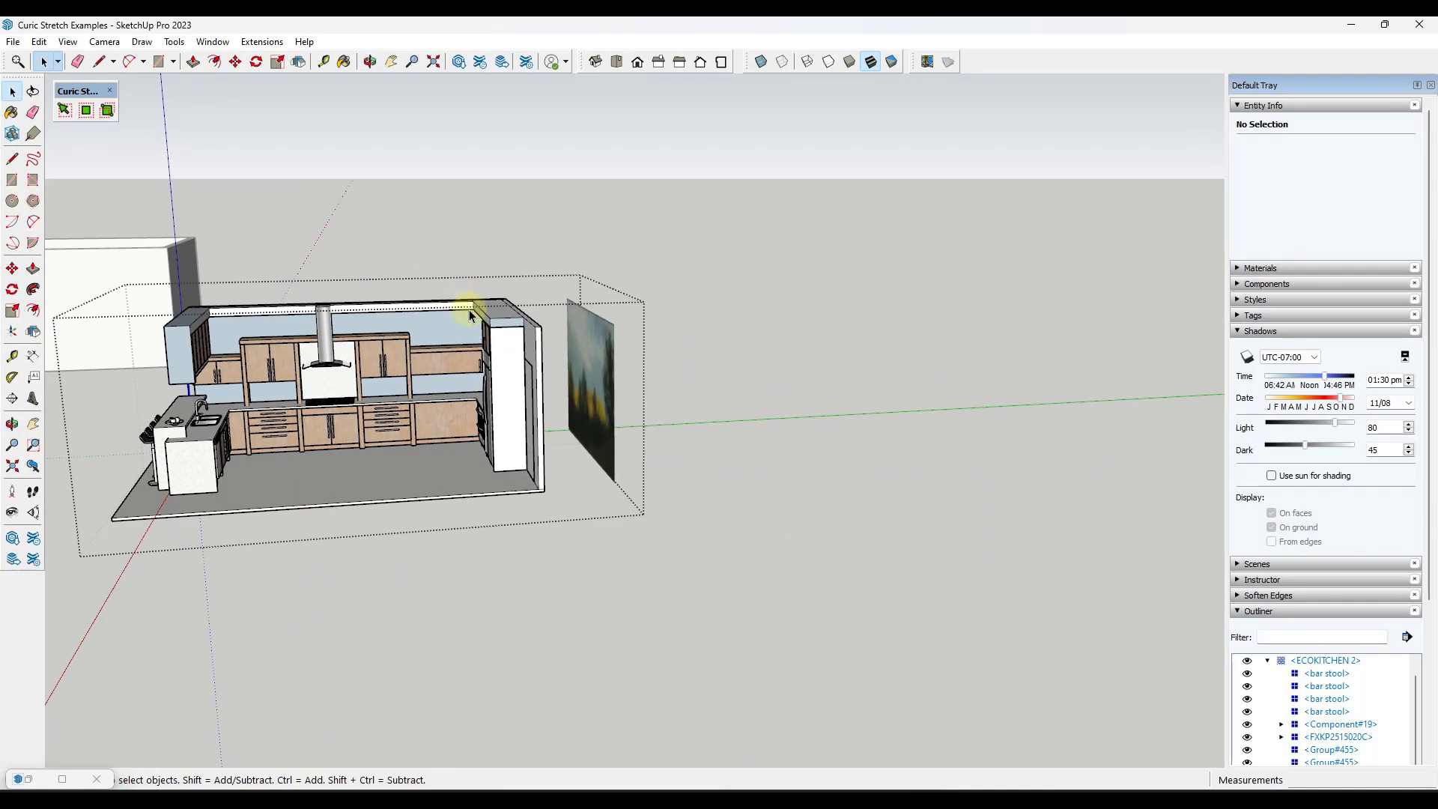
pyautogui.moveTo(431, 387); pyautogui.dragTo(744, 295, button='middle')
pyautogui.scroll(8, 776, 361)
pyautogui.moveTo(543, 457); pyautogui.dragTo(690, 410, button='middle')
pyautogui.scroll(-3, 245, 141)
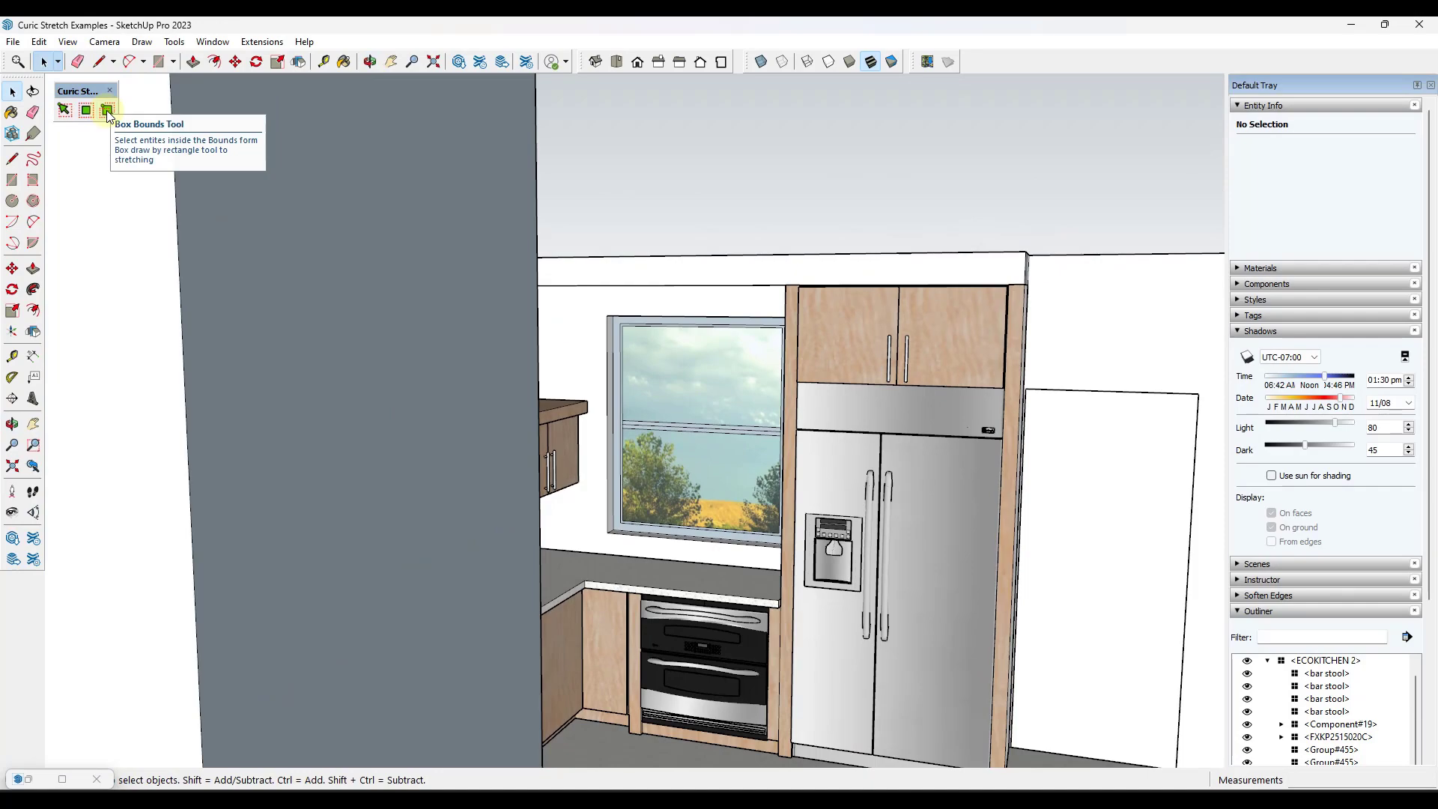
pyautogui.scroll(-1, 530, 479)
pyautogui.scroll(4, 570, 468)
pyautogui.moveTo(631, 453); pyautogui.dragTo(680, 359, button='middle')
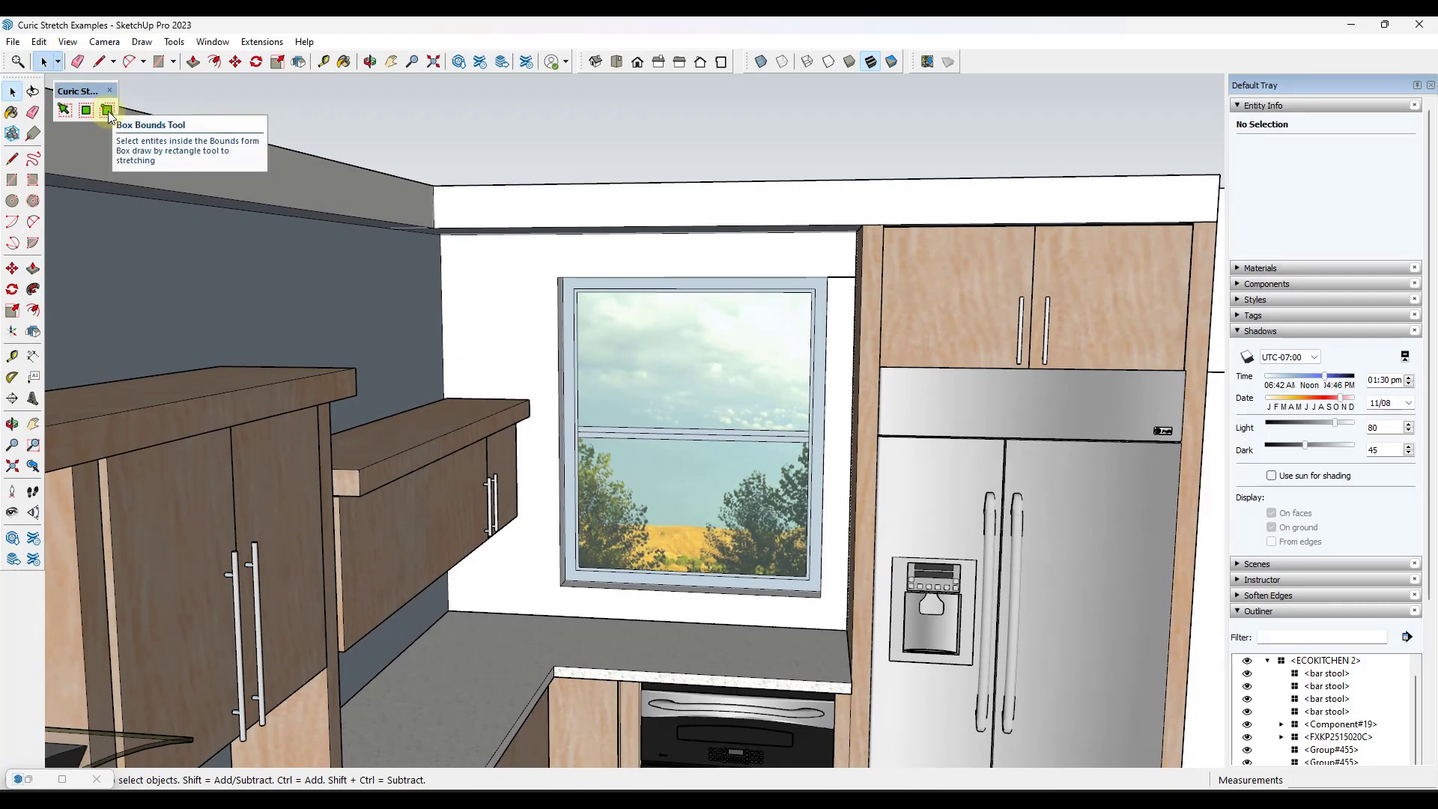
pyautogui.scroll(-4, 701, 568)
pyautogui.moveTo(410, 614); pyautogui.dragTo(580, 550, button='middle')
pyautogui.scroll(-2, 580, 550)
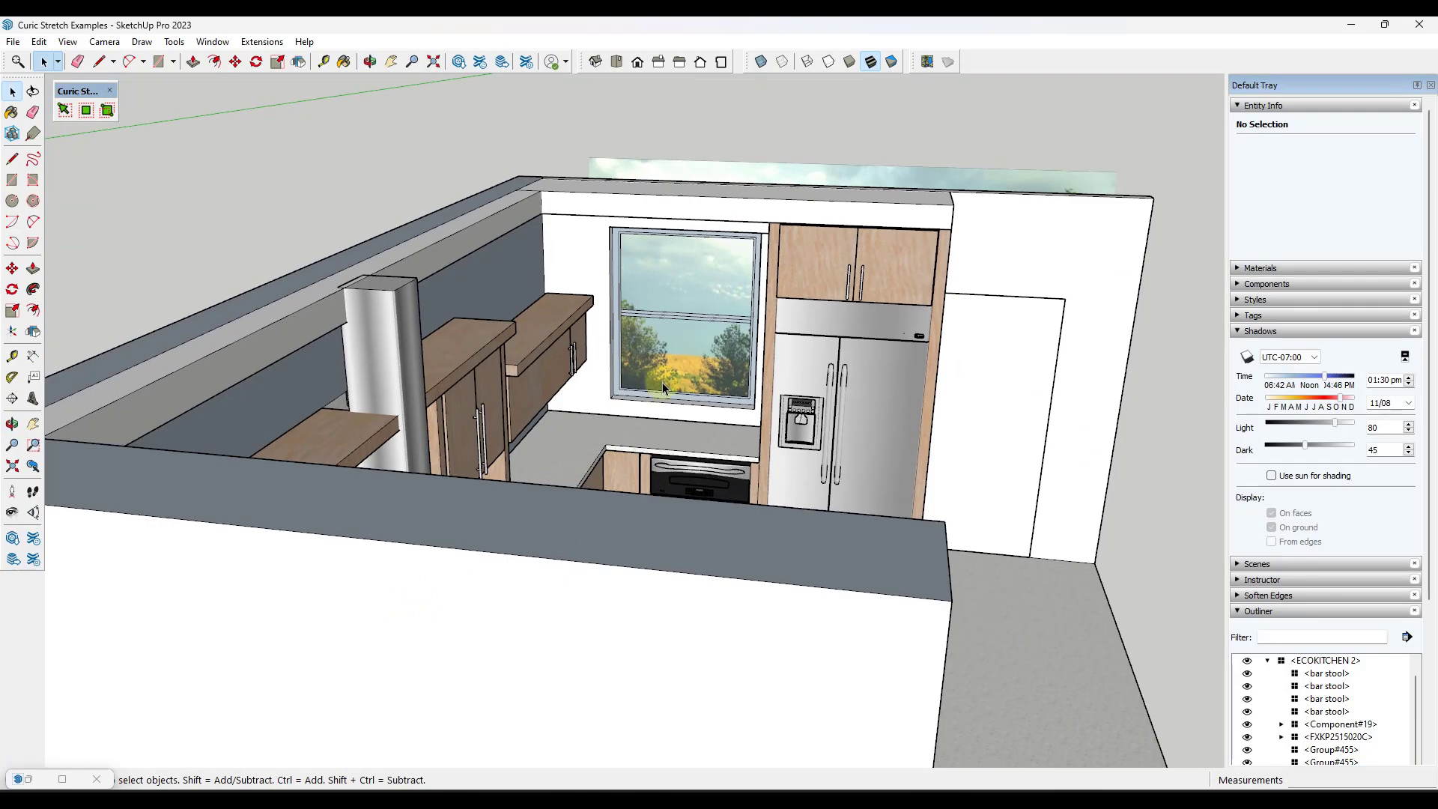
pyautogui.scroll(5, 730, 231)
pyautogui.moveTo(667, 384); pyautogui.dragTo(498, 514, button='middle')
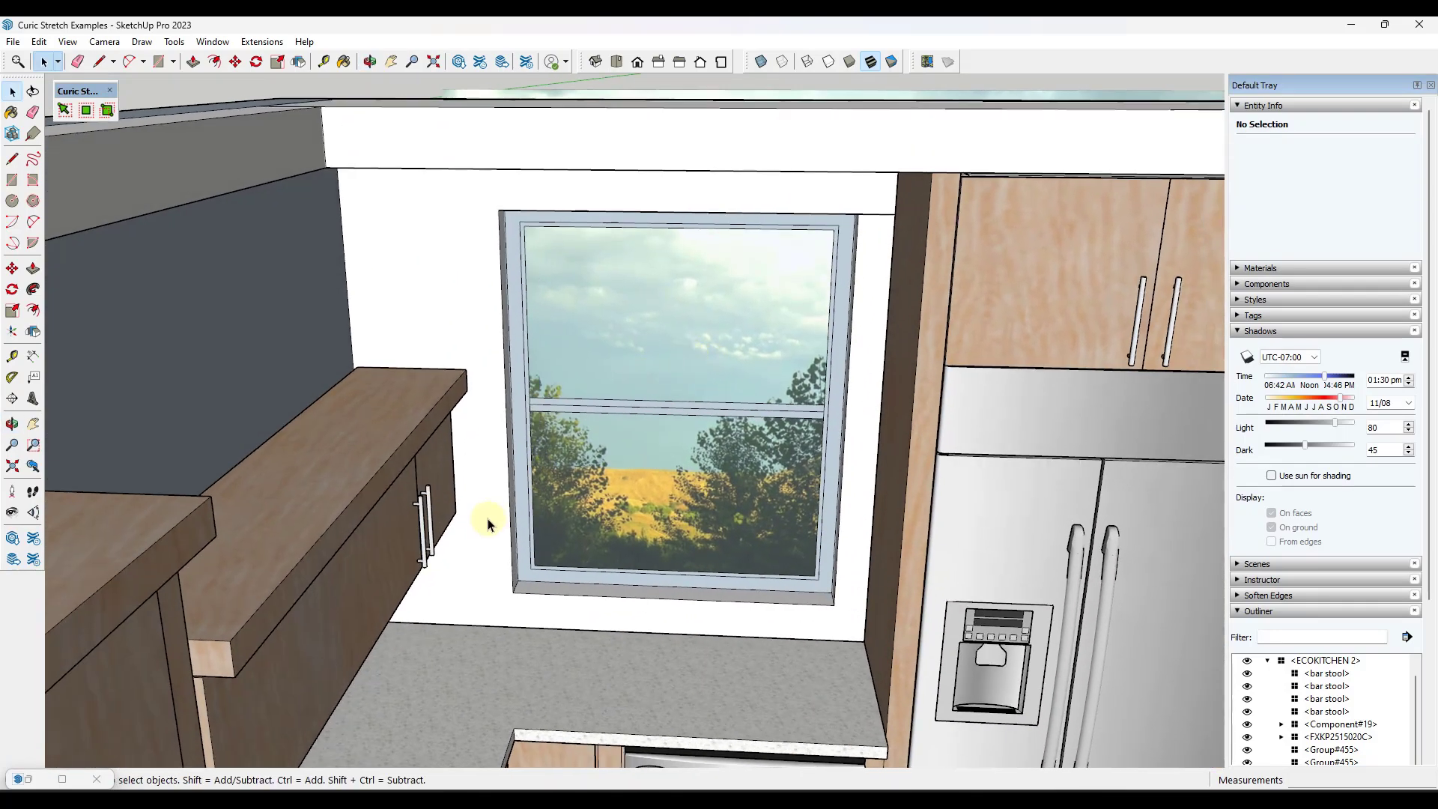
# With the Box Bounds Tool, draw a rectangle on the wall enclosing the whole kitchen window and view it from behind the wall.
pyautogui.click(107, 110)
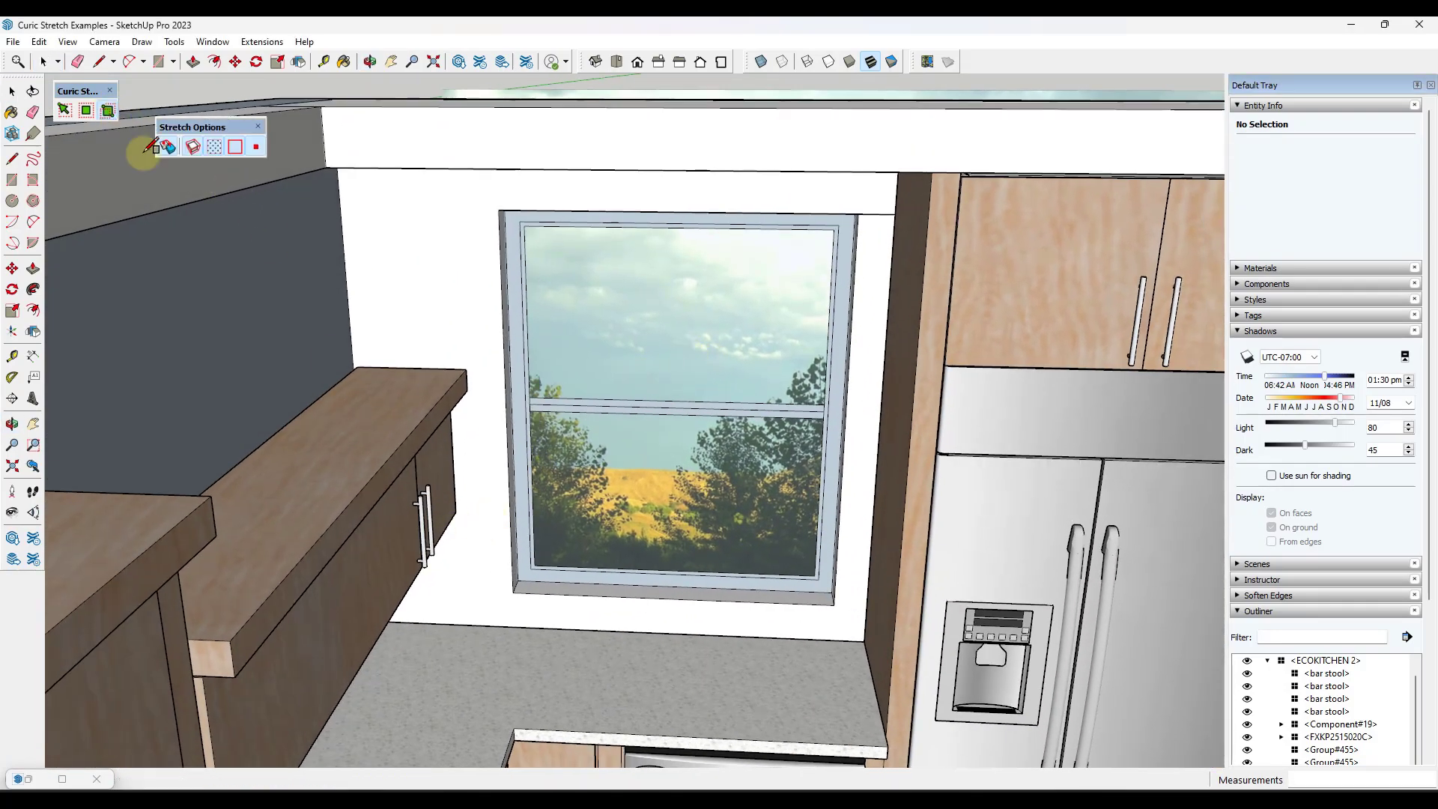
pyautogui.click(495, 609)
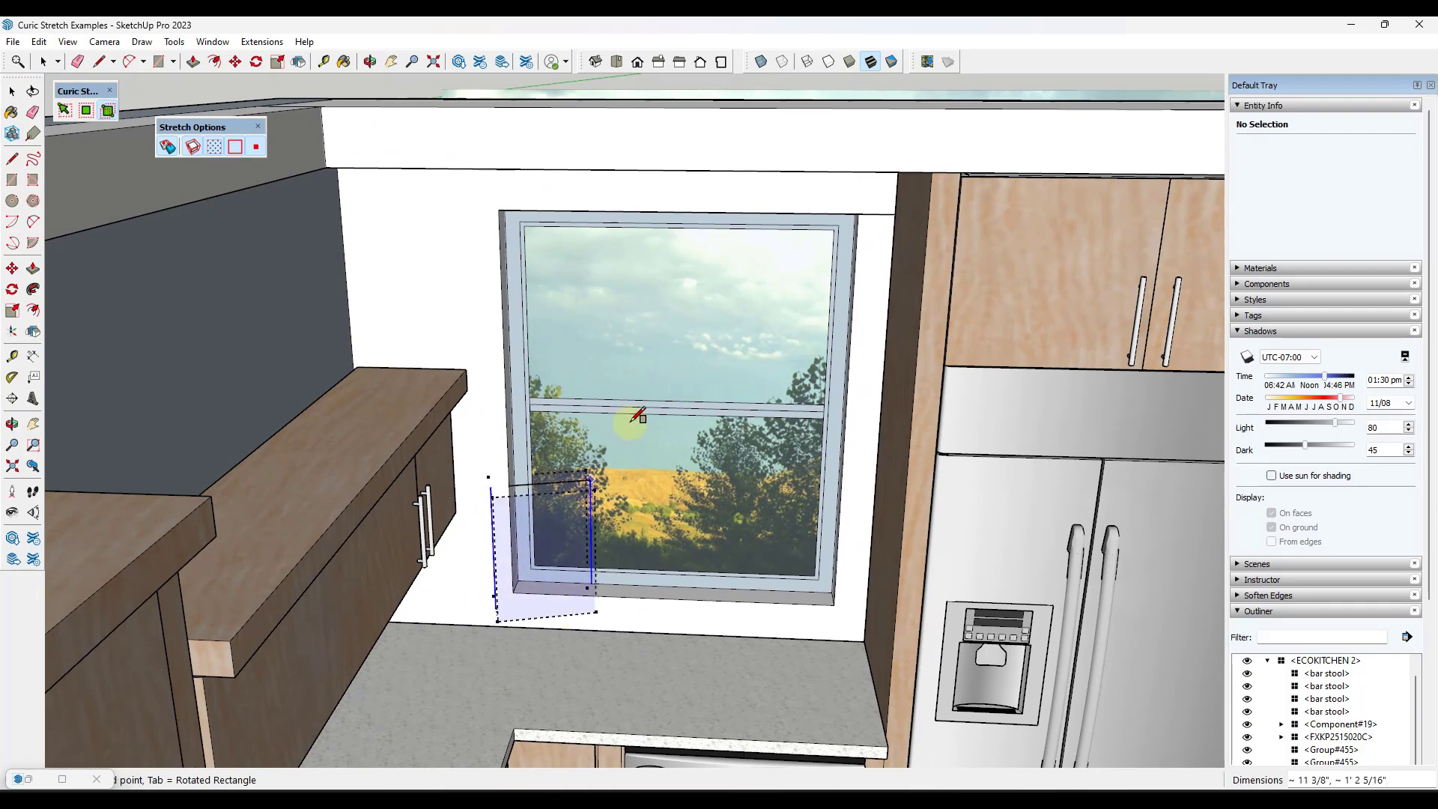
pyautogui.click(887, 201)
pyautogui.moveTo(684, 285); pyautogui.dragTo(215, 382, button='middle')
pyautogui.scroll(7, 616, 385)
pyautogui.moveTo(607, 414); pyautogui.dragTo(708, 442, button='middle')
pyautogui.moveTo(424, 454)
pyautogui.mouseDown(button='middle')
pyautogui.moveTo(692, 497)
pyautogui.moveTo(954, 446)
pyautogui.moveTo(879, 417)
pyautogui.moveTo(1043, 330)
pyautogui.mouseUp(button='middle')
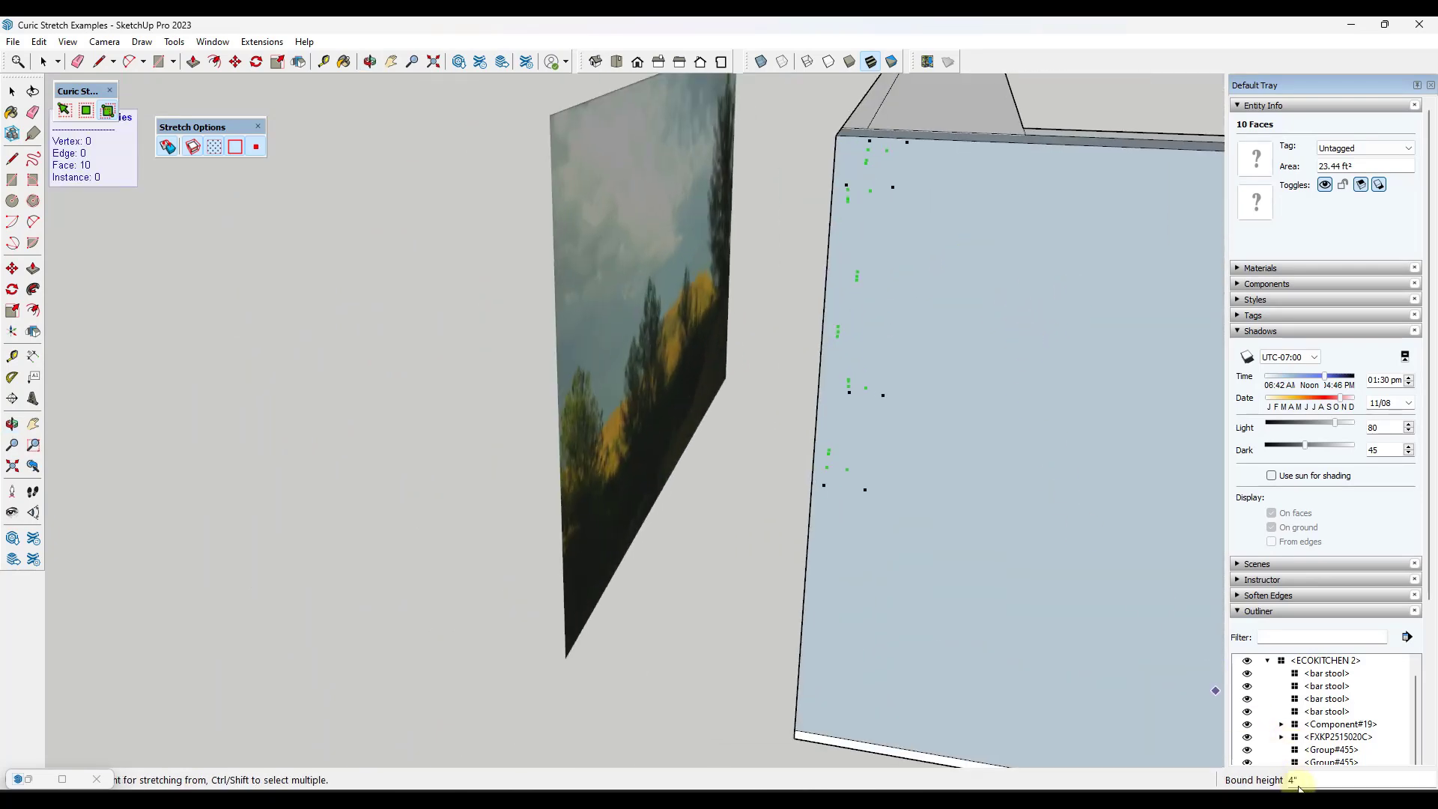
# Set the window selection's bound height first to 12 inches and finally to 24 inches so it passes through the wall.
pyautogui.scroll(-3, 622, 466)
pyautogui.scroll(2, 857, 377)
pyautogui.moveTo(809, 368); pyautogui.dragTo(857, 365, button='middle')
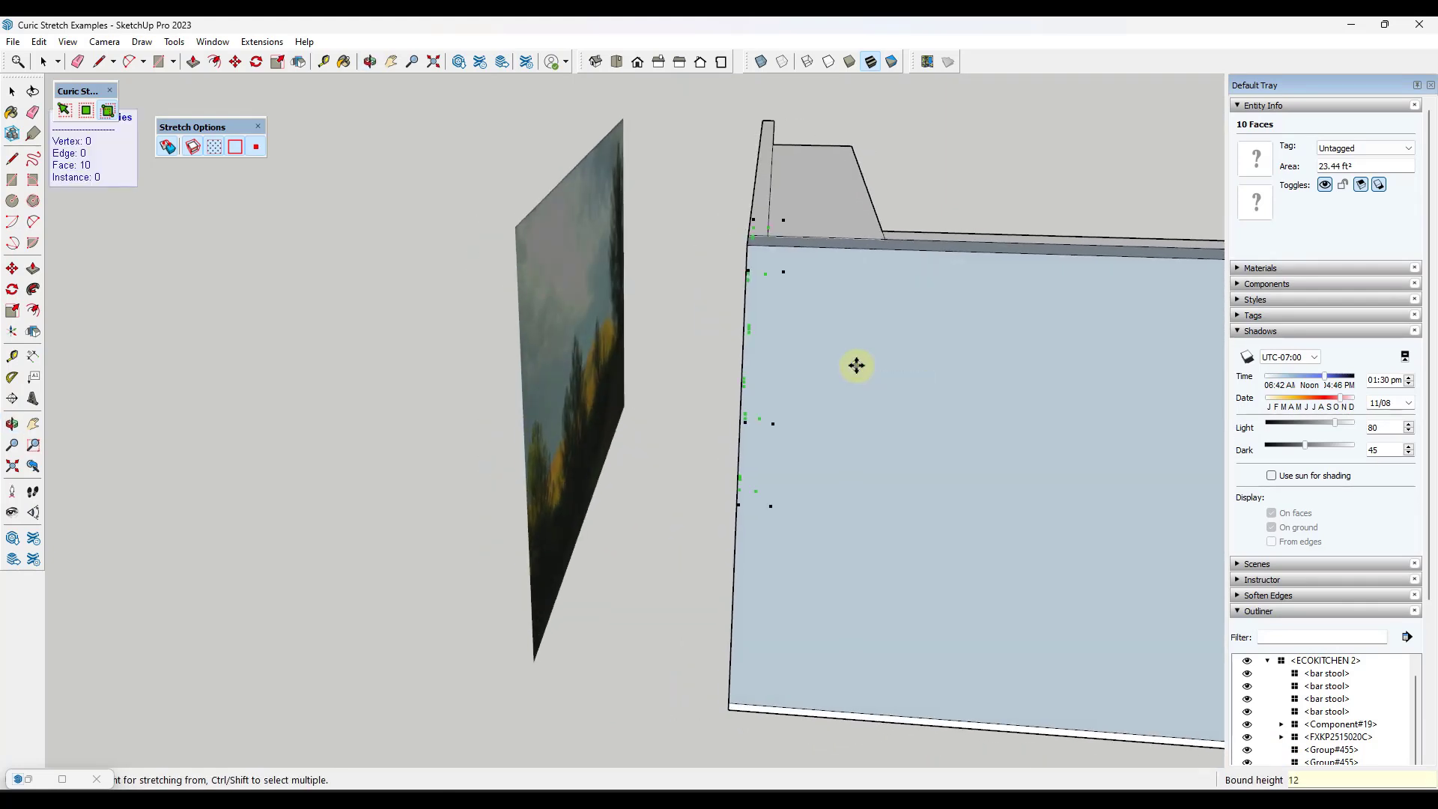
pyautogui.press('Return')
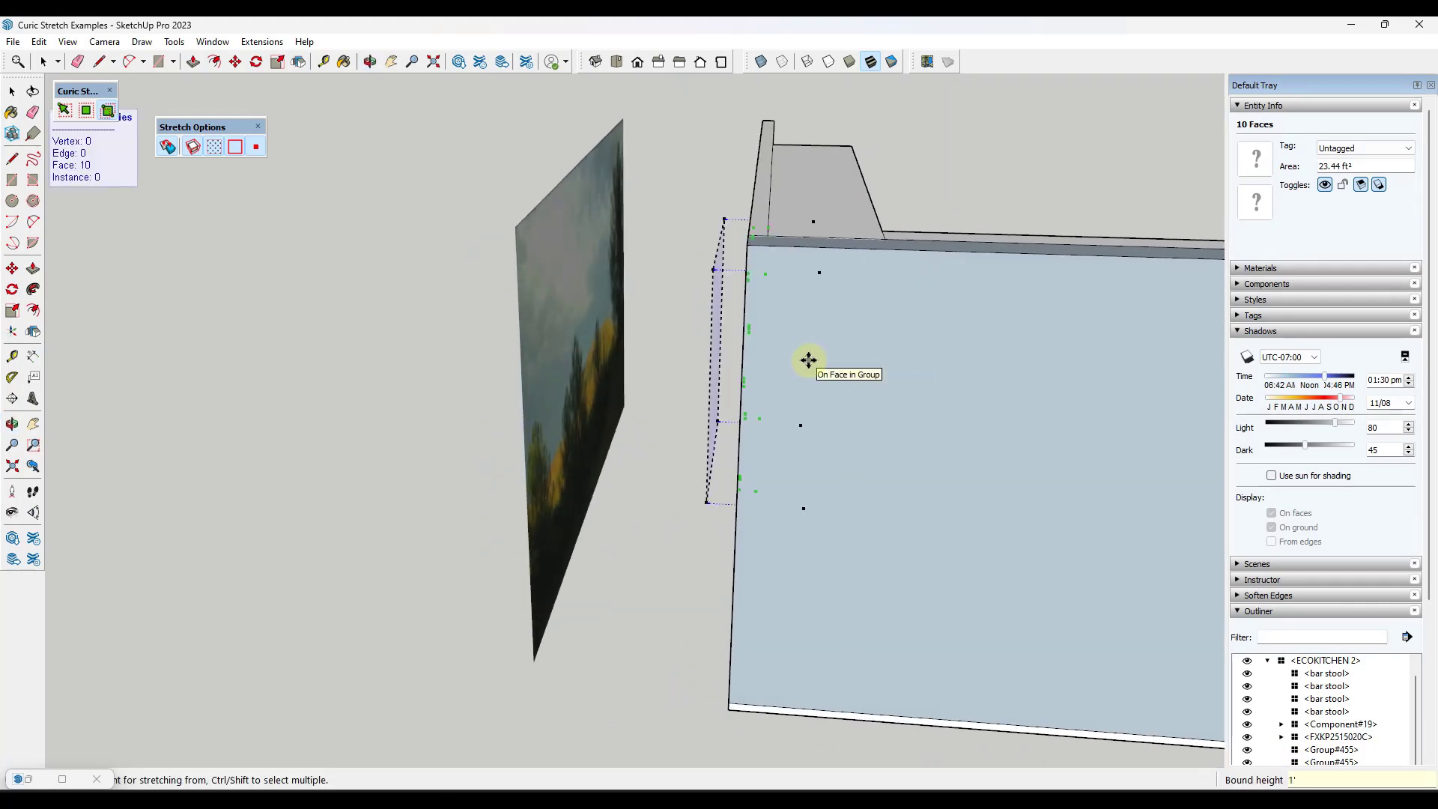
pyautogui.write('24')
# Stretch the bounded window sideways along its wall, away from the refrigerator and toward the room's corner.
pyautogui.moveTo(811, 342); pyautogui.dragTo(439, 343, button='middle')
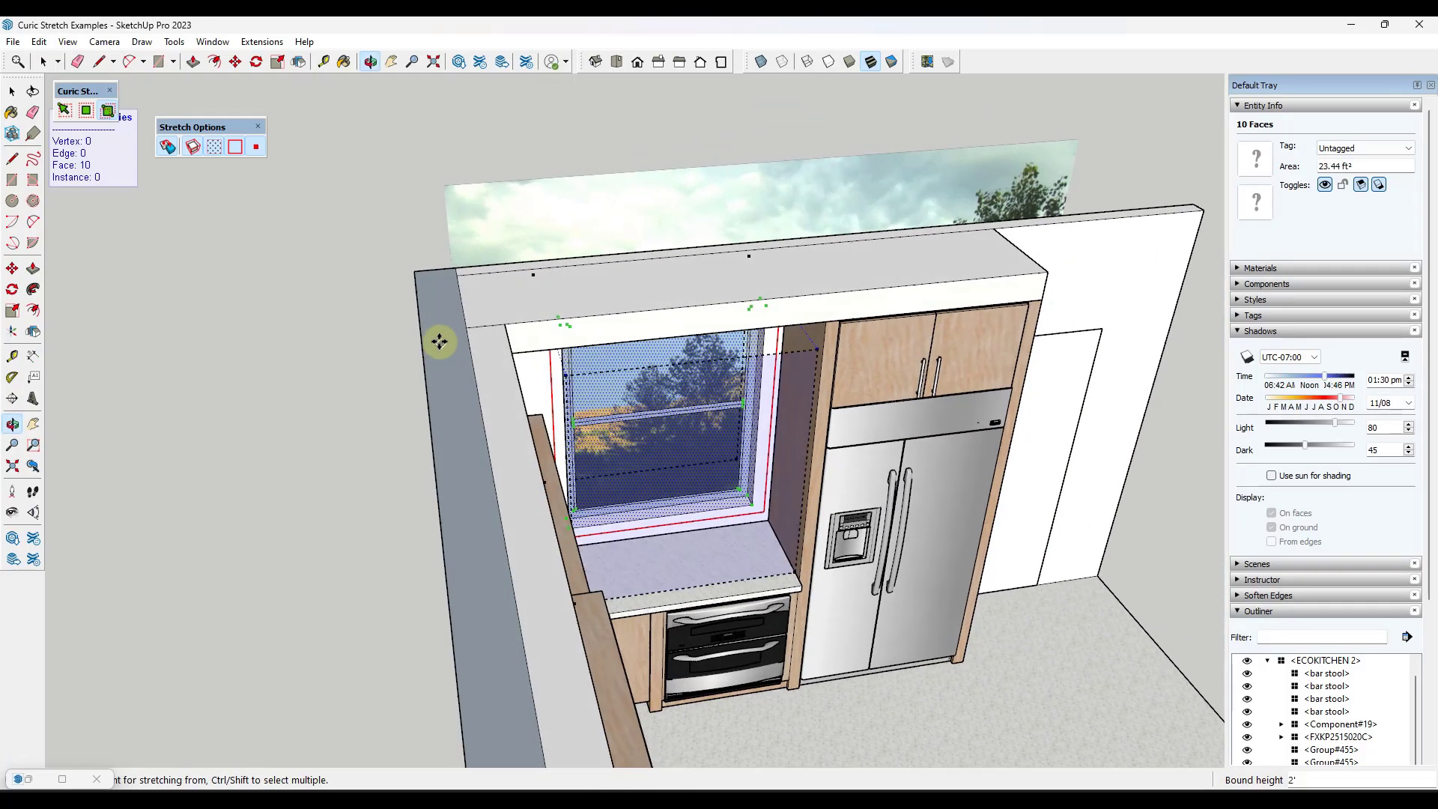
pyautogui.moveTo(758, 447); pyautogui.dragTo(615, 432, button='middle')
pyautogui.scroll(6, 580, 469)
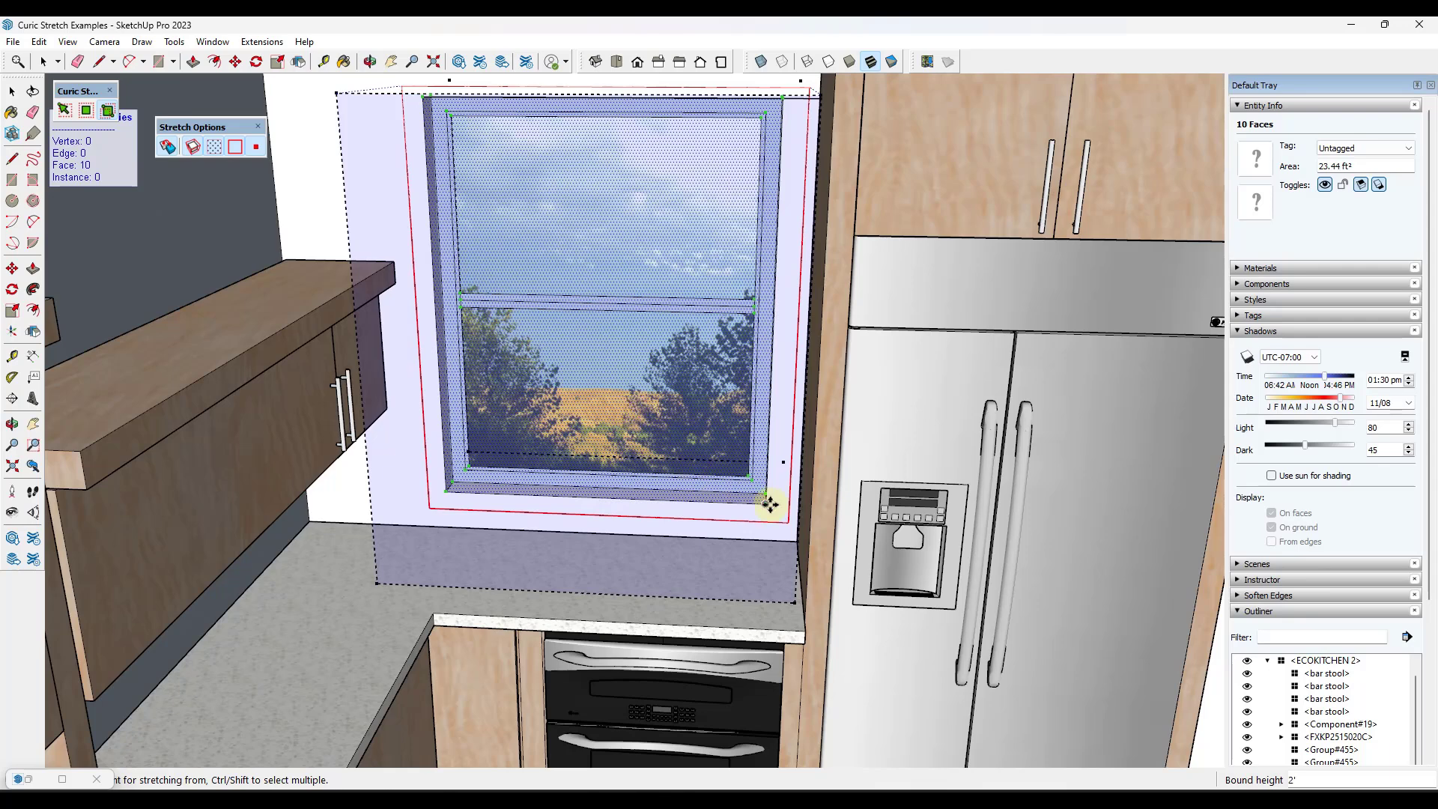
pyautogui.click(767, 503)
pyautogui.click(689, 501)
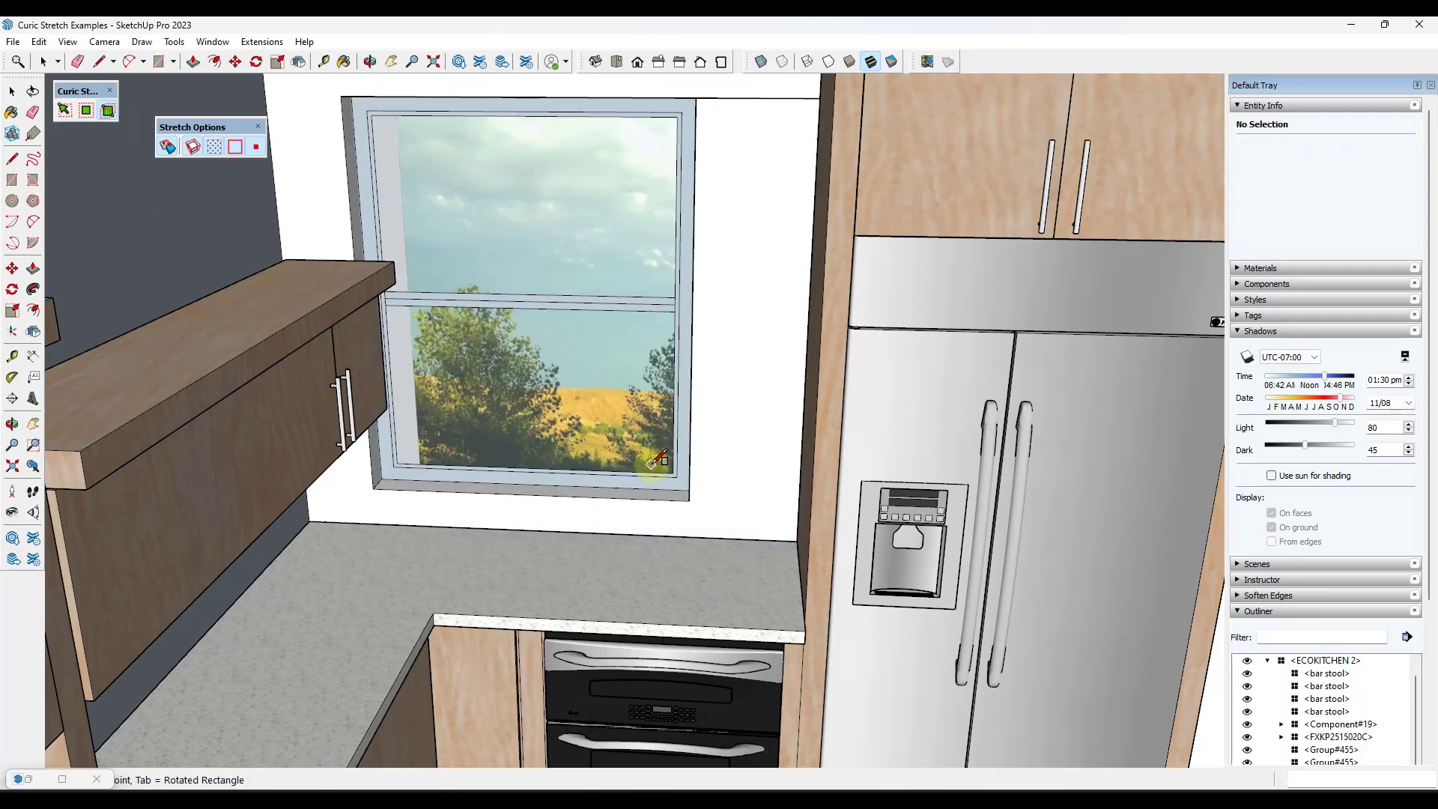
pyautogui.scroll(-4, 650, 463)
pyautogui.scroll(1, 412, 341)
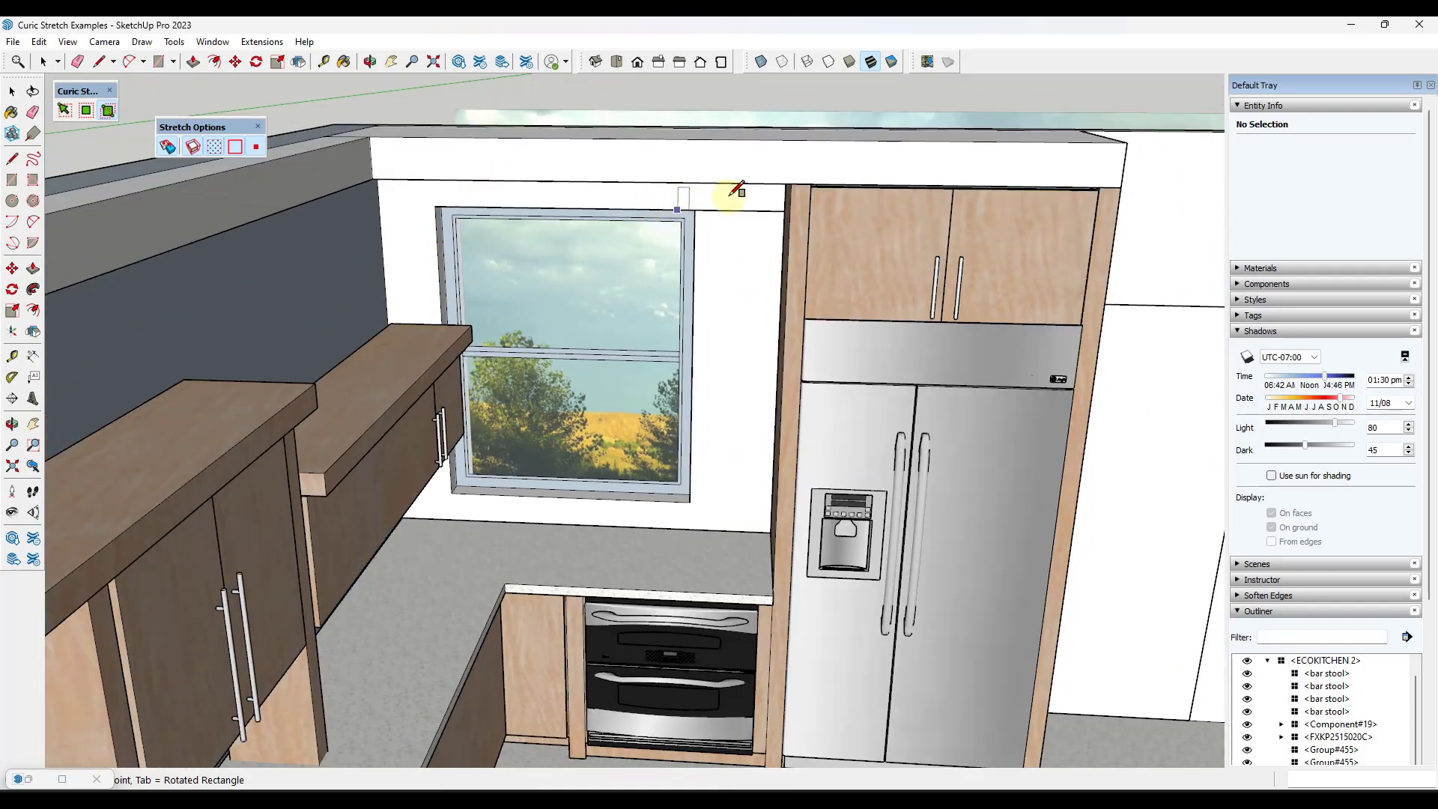
# With the Face Bounds Tool, pick the cabinet door face above the refrigerator and set the bound height to 2 feet.
pyautogui.scroll(-3, 599, 471)
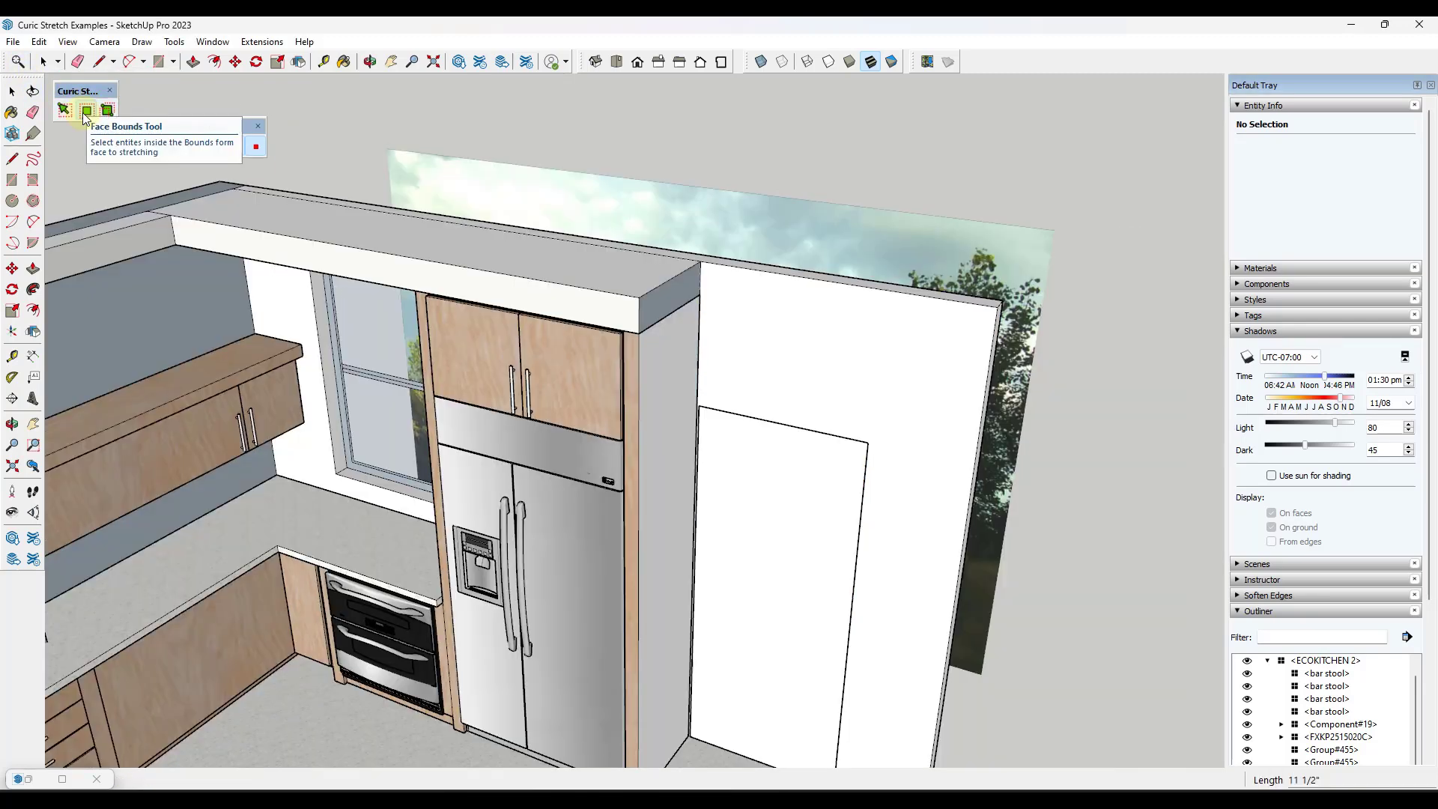
pyautogui.click(87, 112)
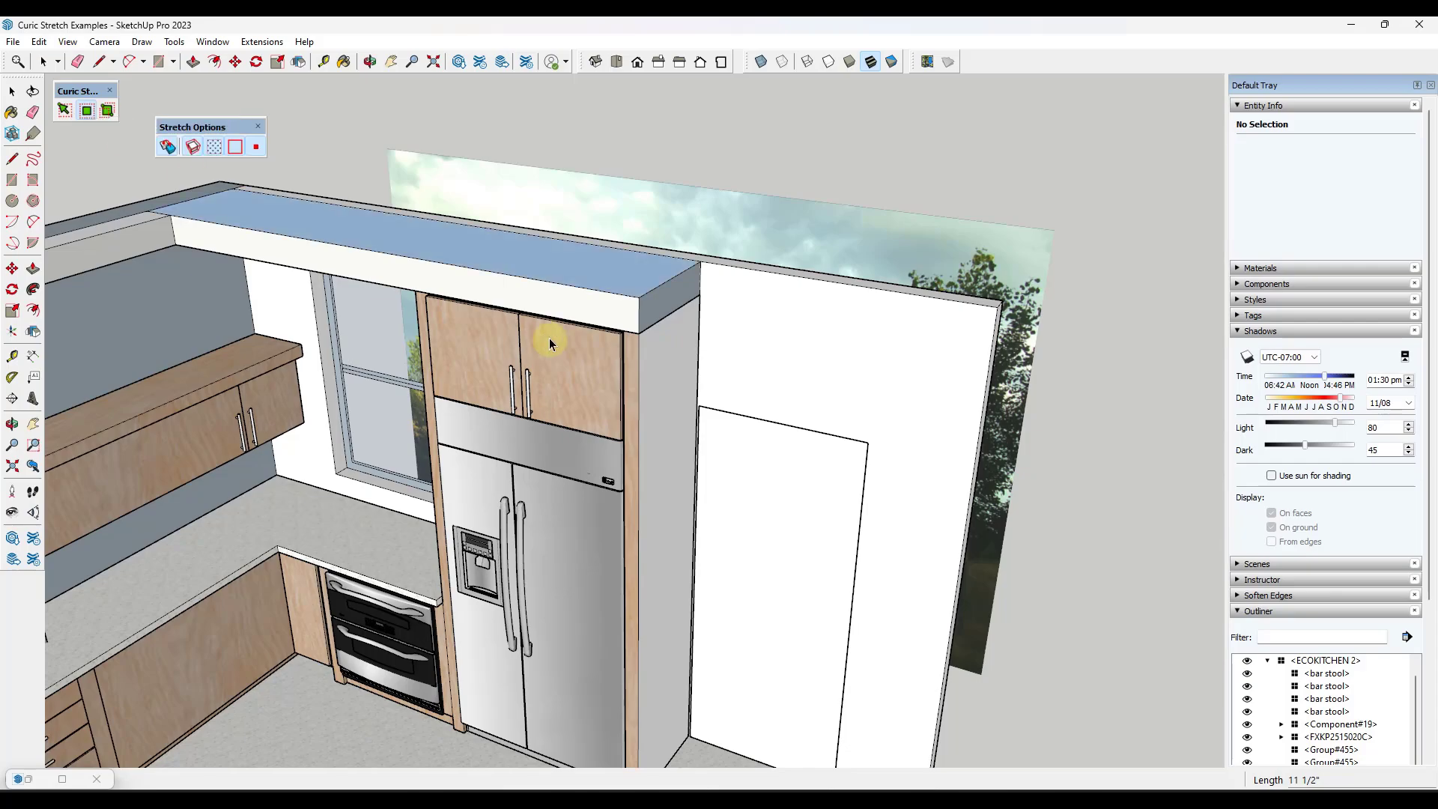
pyautogui.click(587, 376)
pyautogui.scroll(3, 596, 365)
pyautogui.moveTo(596, 365); pyautogui.dragTo(779, 313, button='middle')
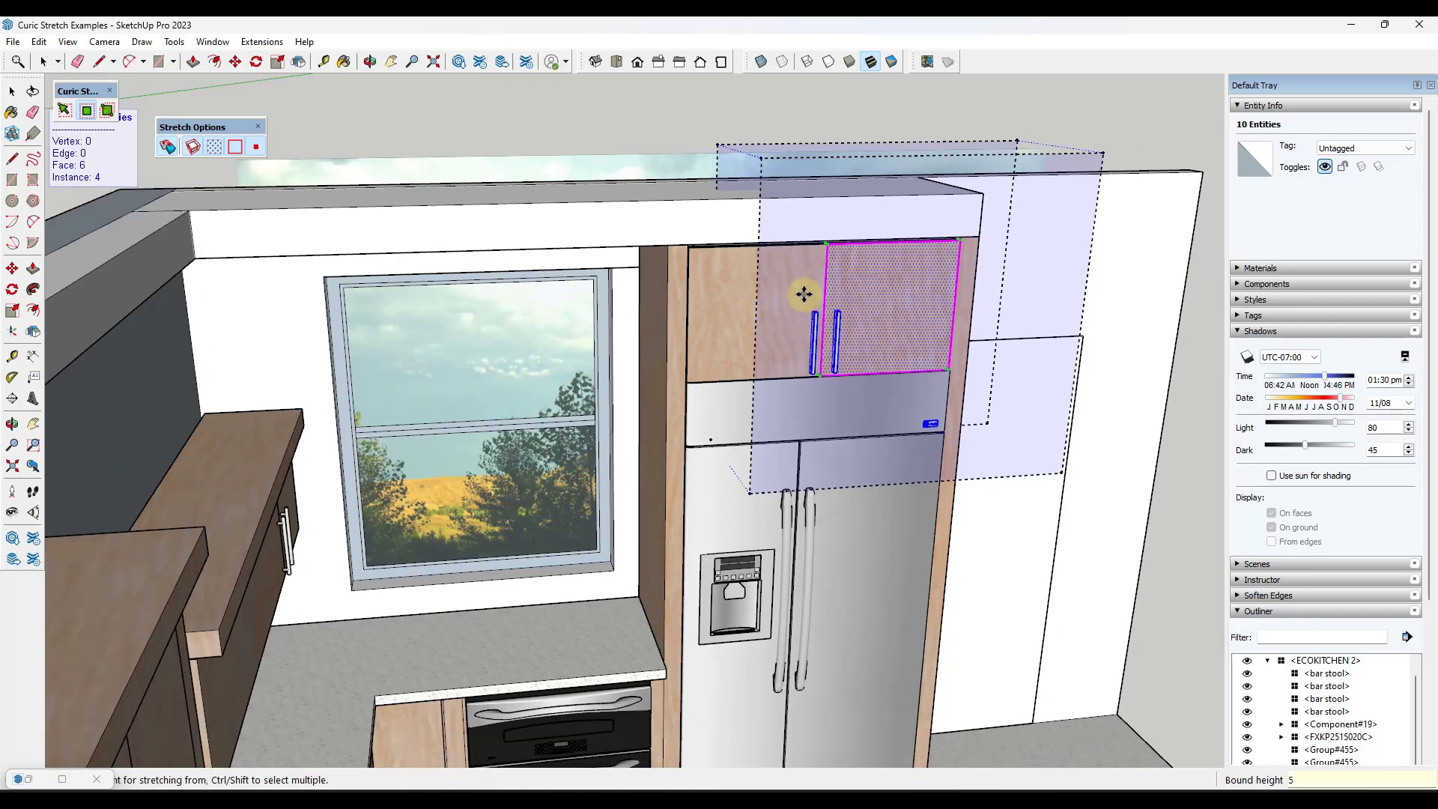
pyautogui.write('0')
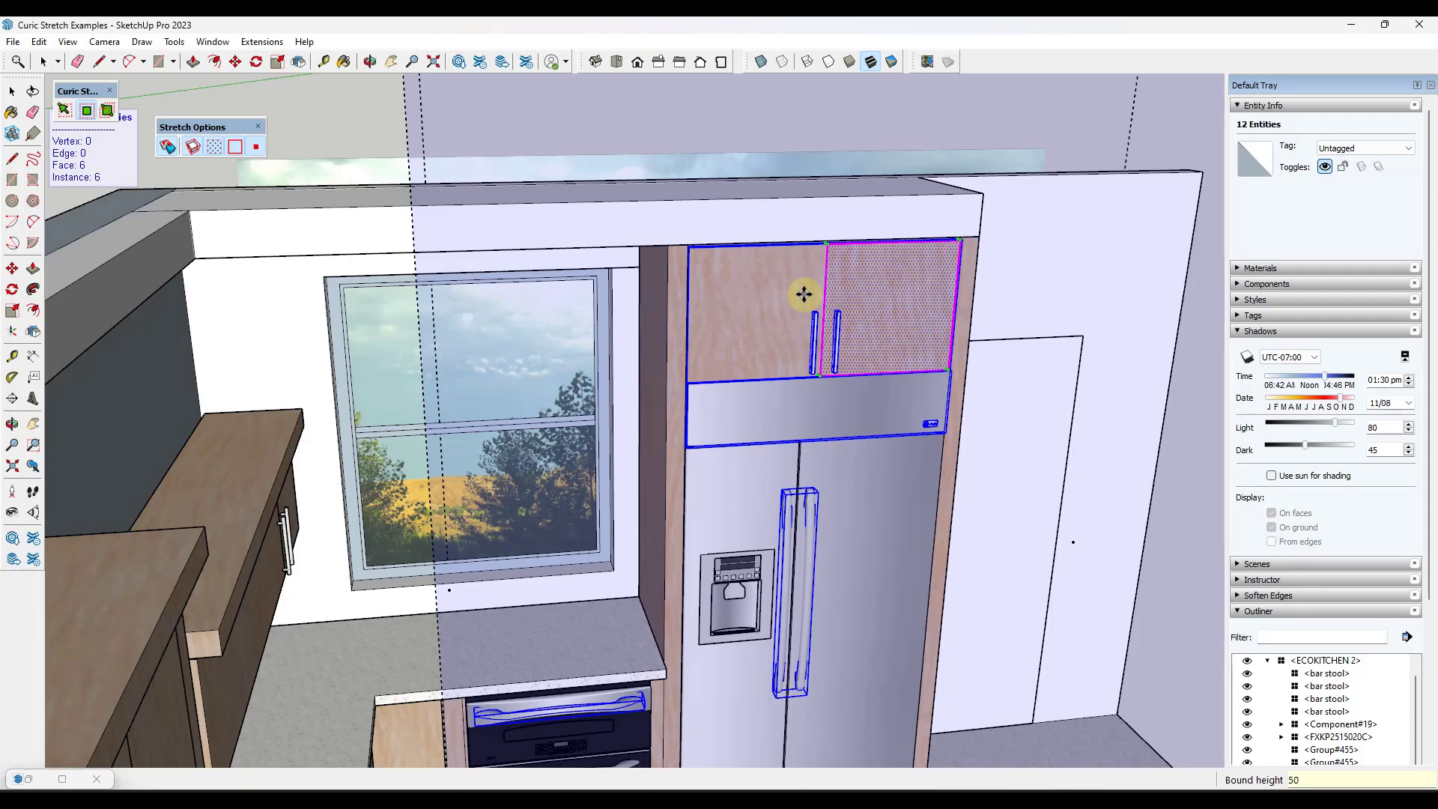
pyautogui.write('4')
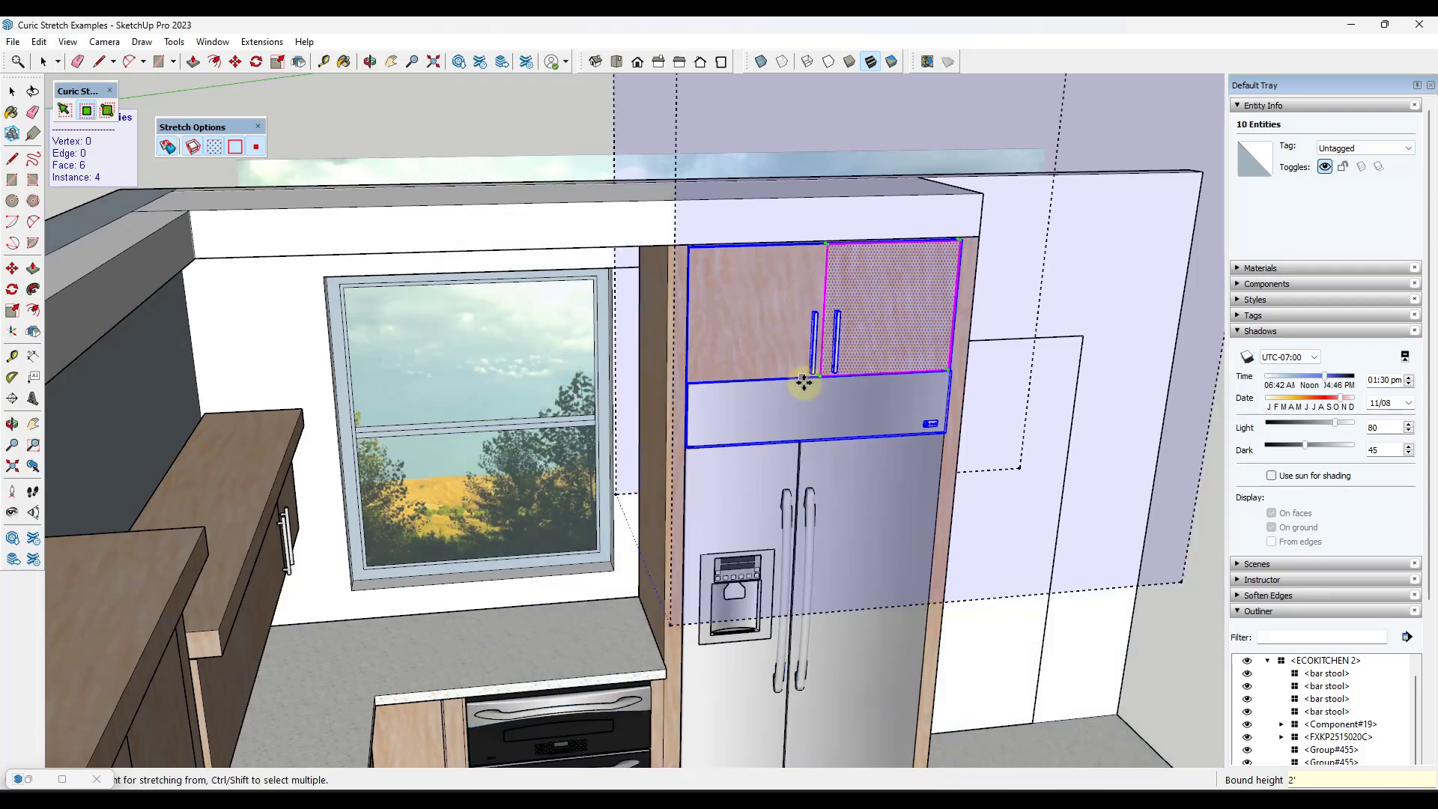
# Try stretching the bounded cabinet doors and refrigerator header about 1' 3" from their original position, and undo the stretch.
pyautogui.scroll(-3, 810, 390)
pyautogui.moveTo(892, 420); pyautogui.dragTo(487, 393, button='middle')
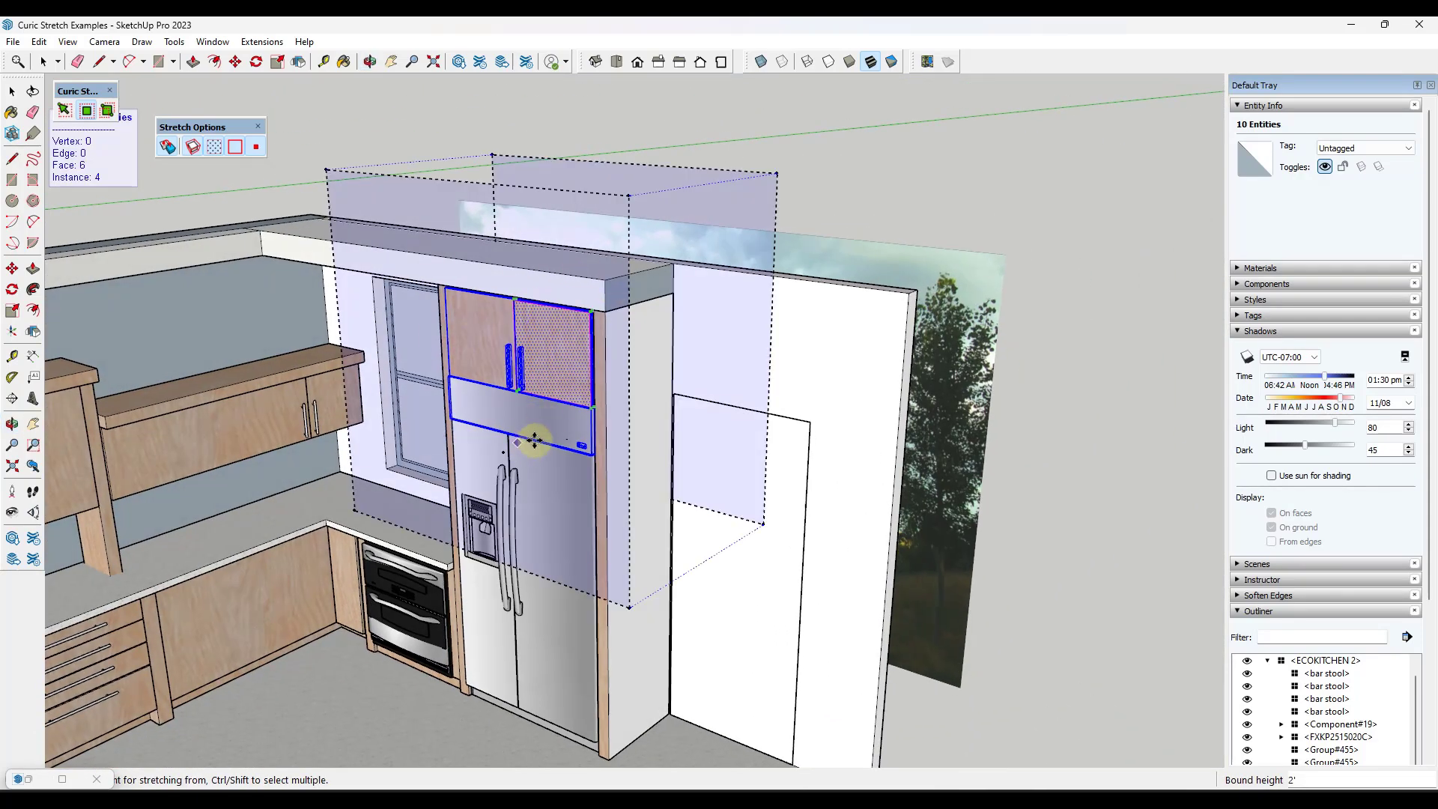
pyautogui.moveTo(631, 450); pyautogui.dragTo(693, 404, button='middle')
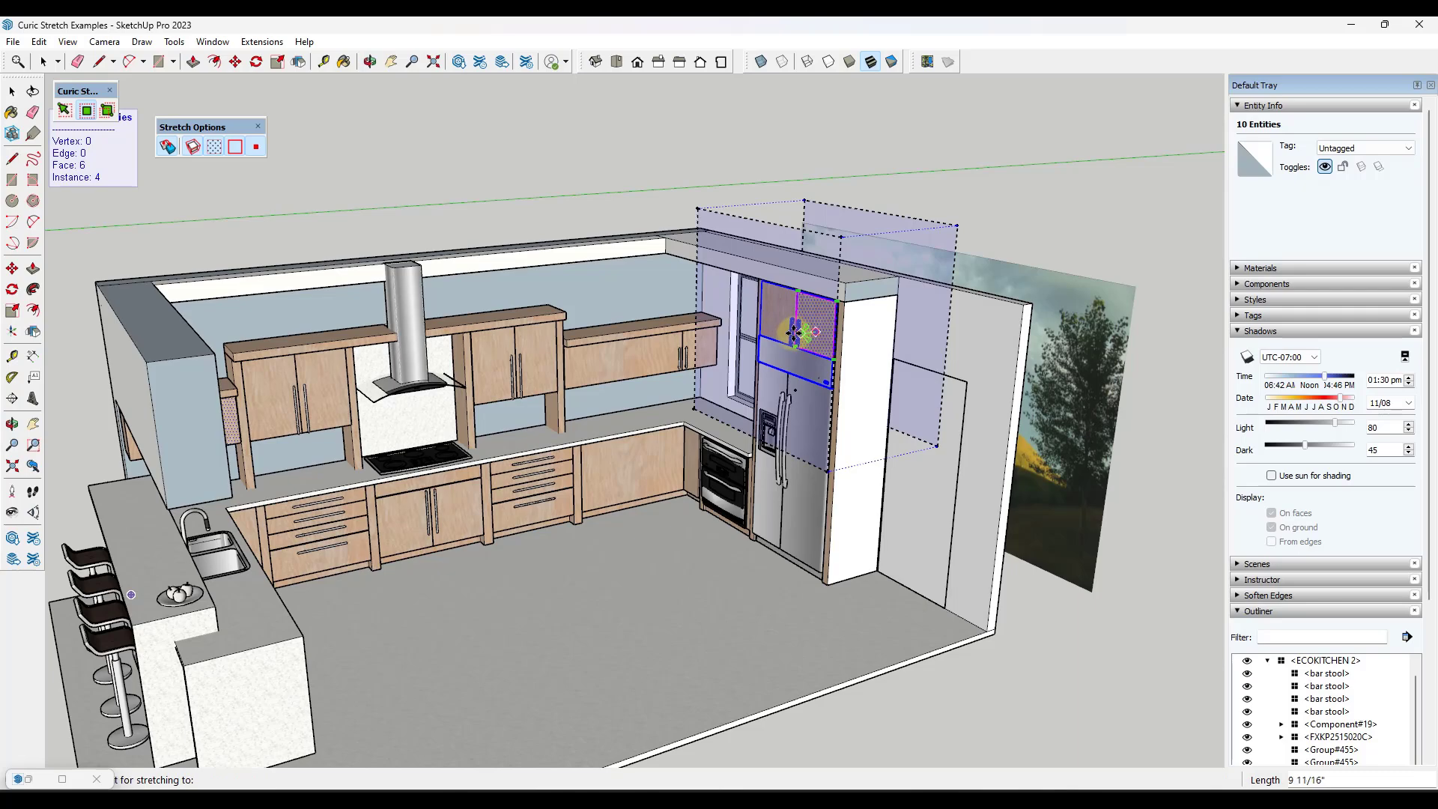
pyautogui.click(794, 332)
pyautogui.scroll(3, 794, 334)
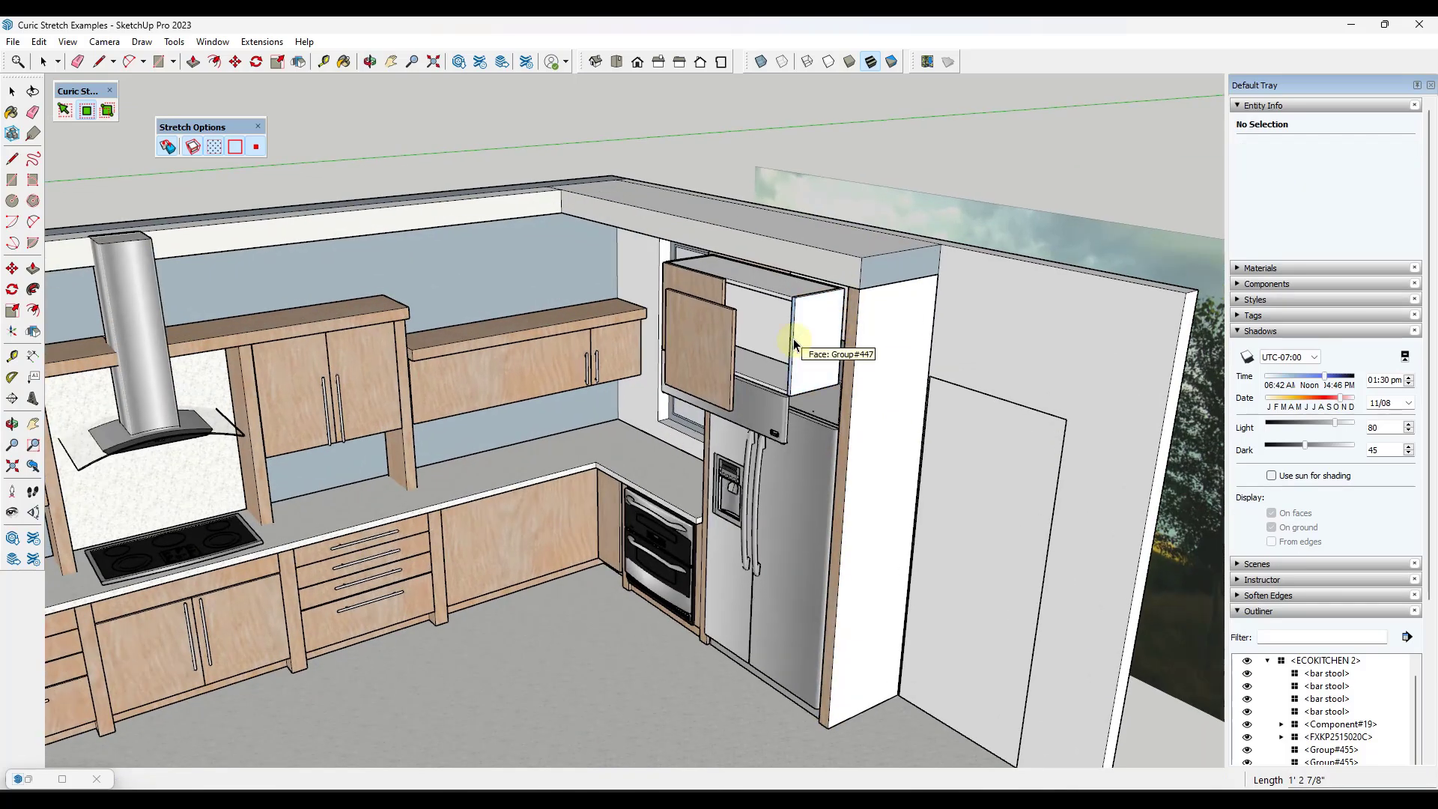
pyautogui.hotkey('ctrl', 'z')
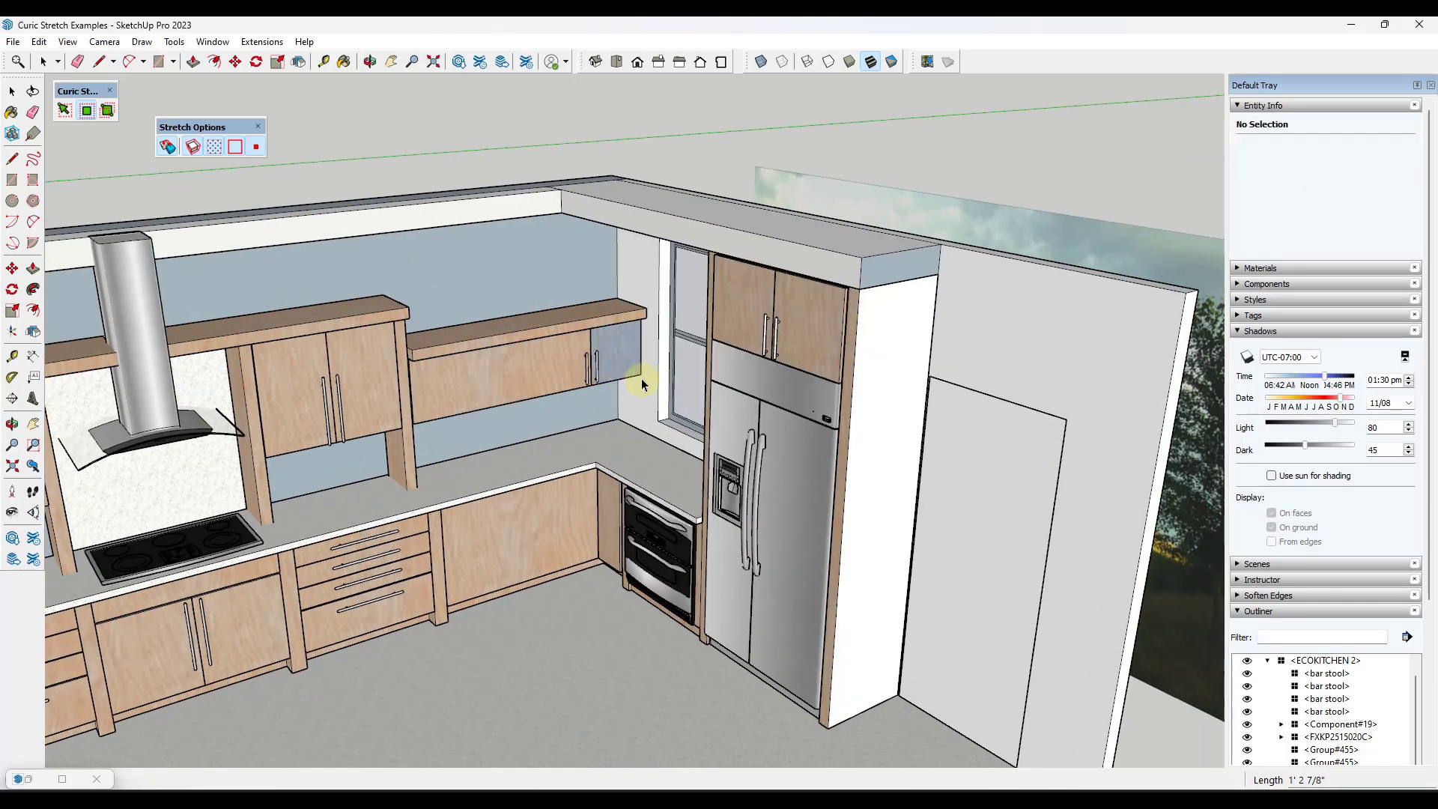
pyautogui.scroll(-3, 643, 382)
pyautogui.scroll(5, 694, 353)
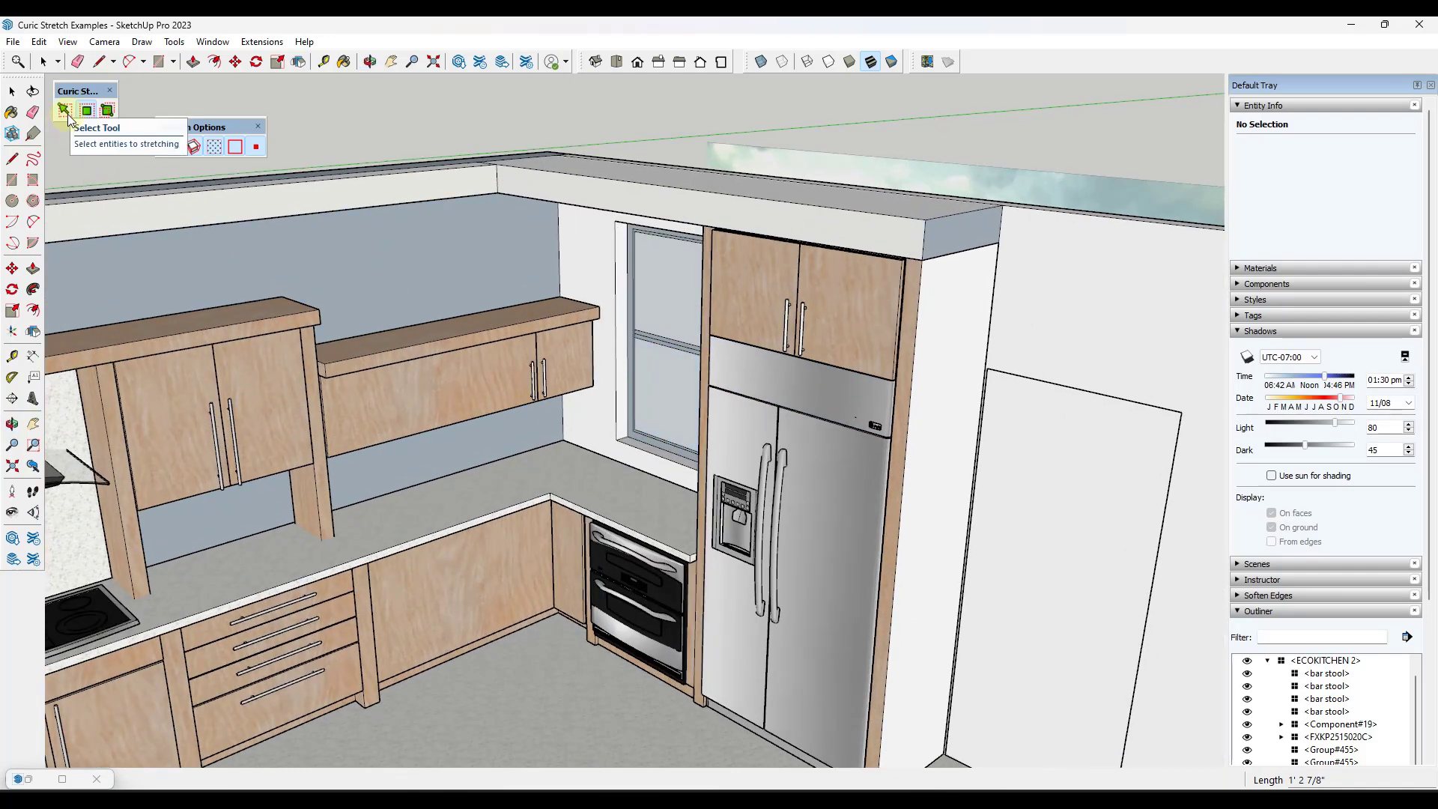
pyautogui.click(108, 112)
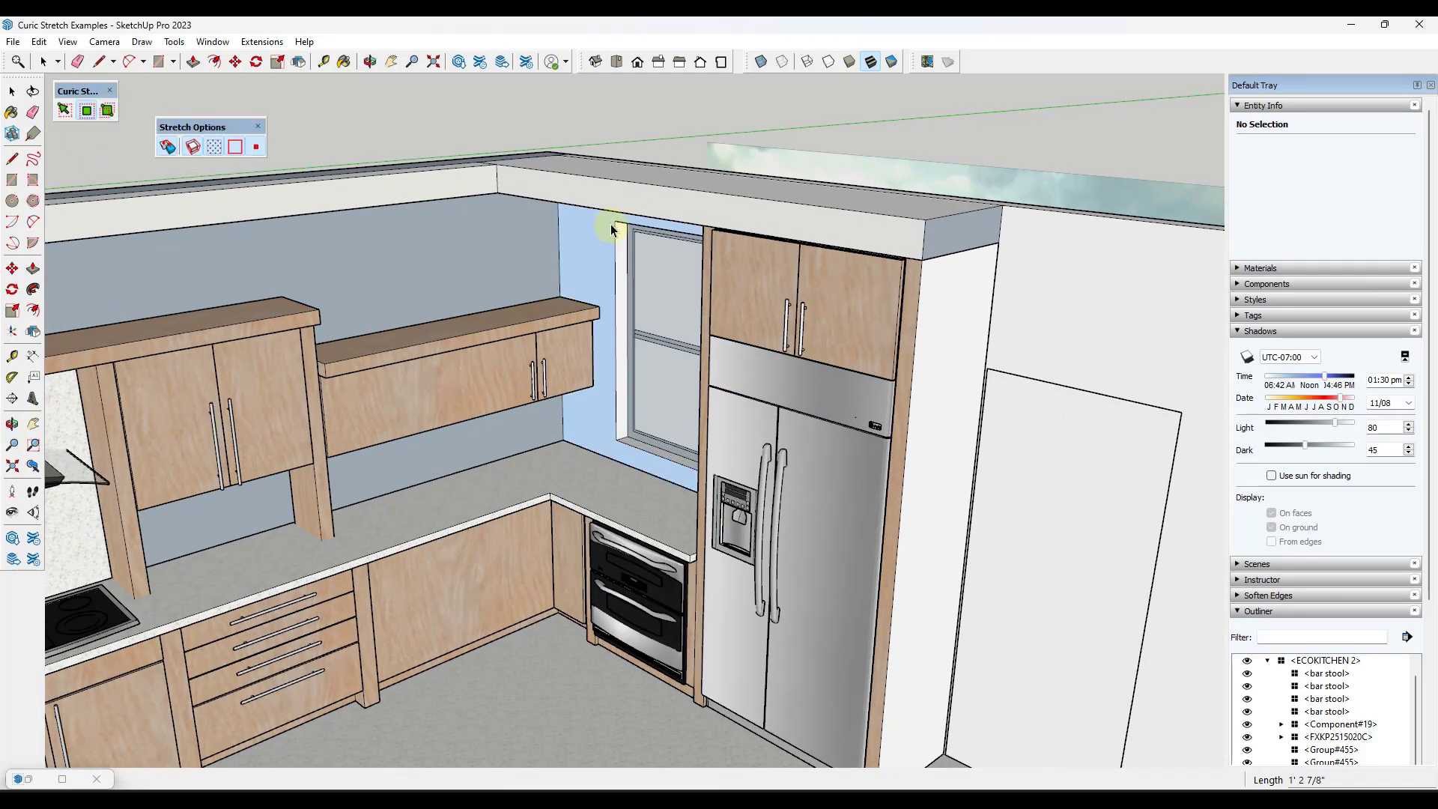